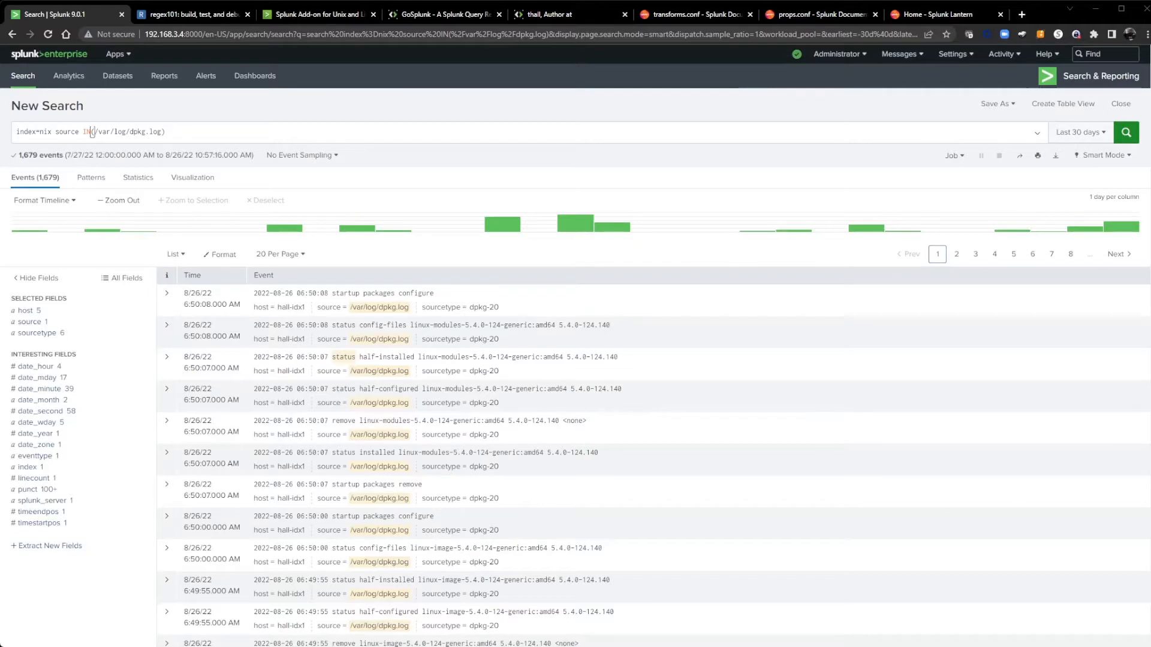
Start extracting fields from the "status installed linux-modules" event, using the Regular Expression method
scroll(92, 131, down, 1)
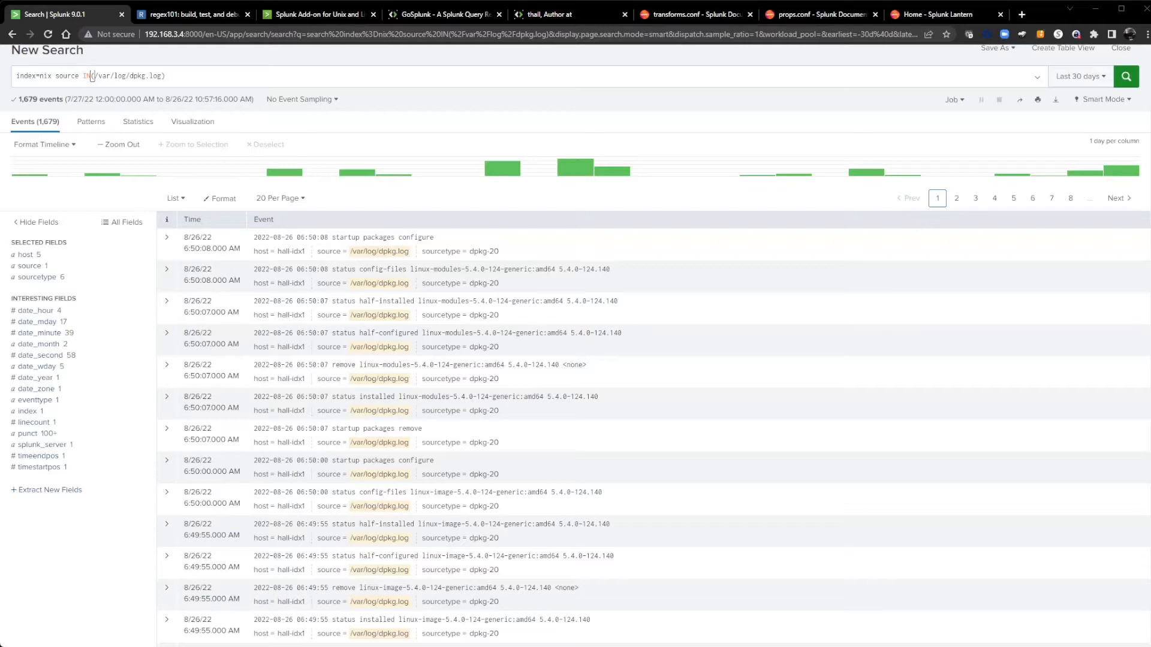
click(166, 396)
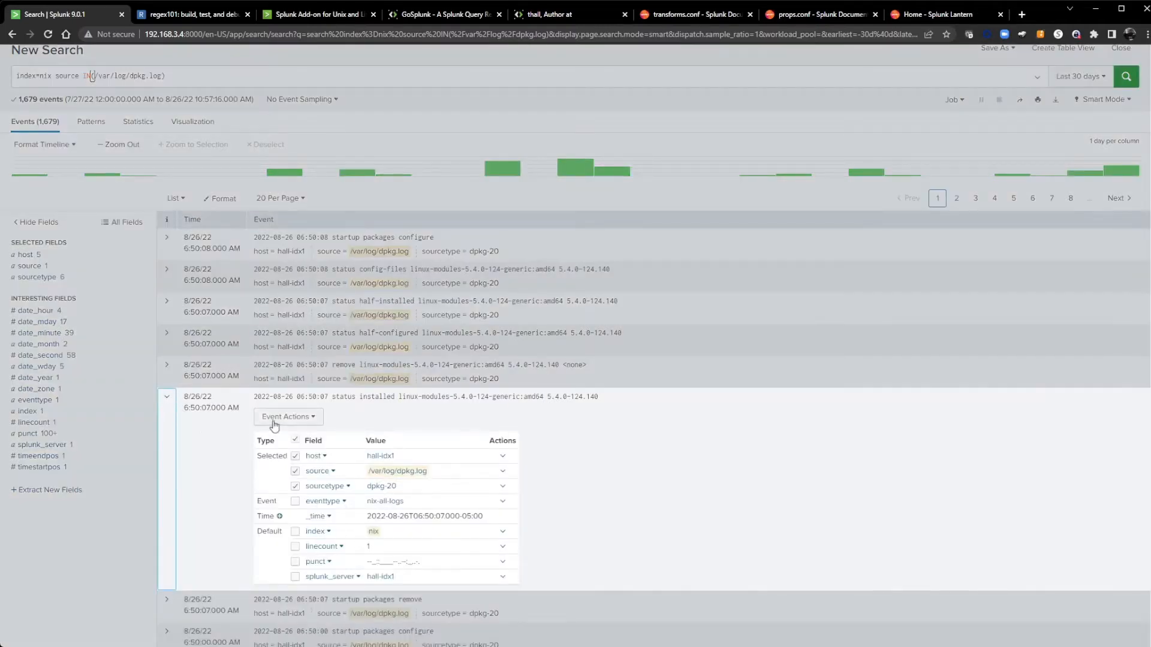
click(273, 423)
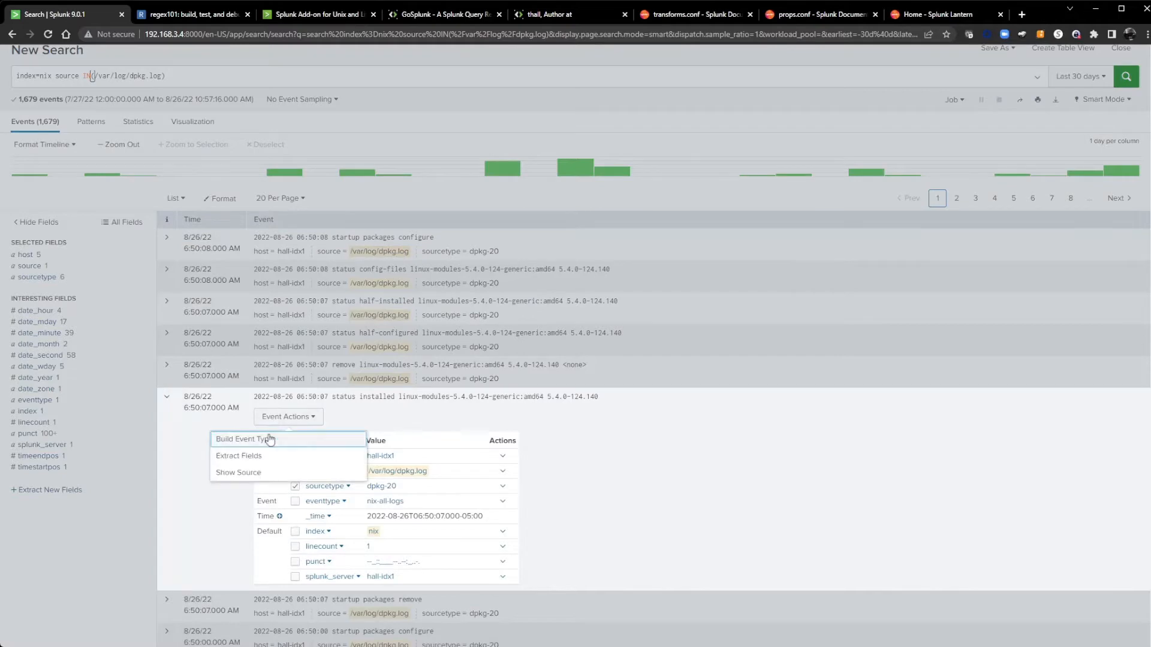
click(252, 457)
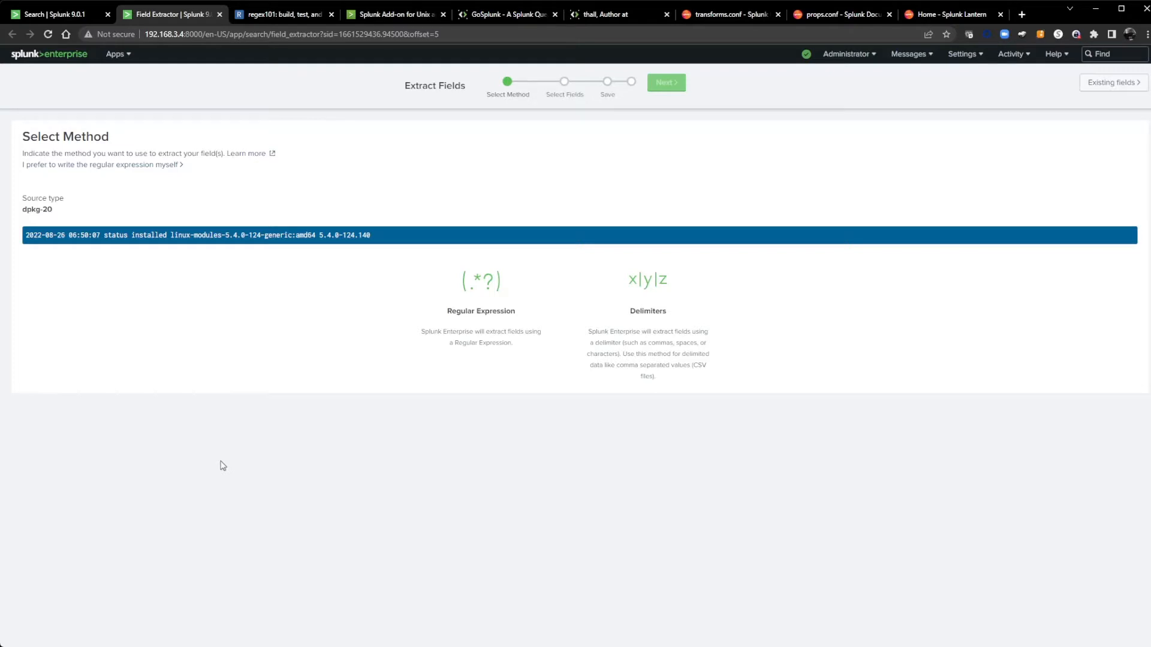
click(492, 283)
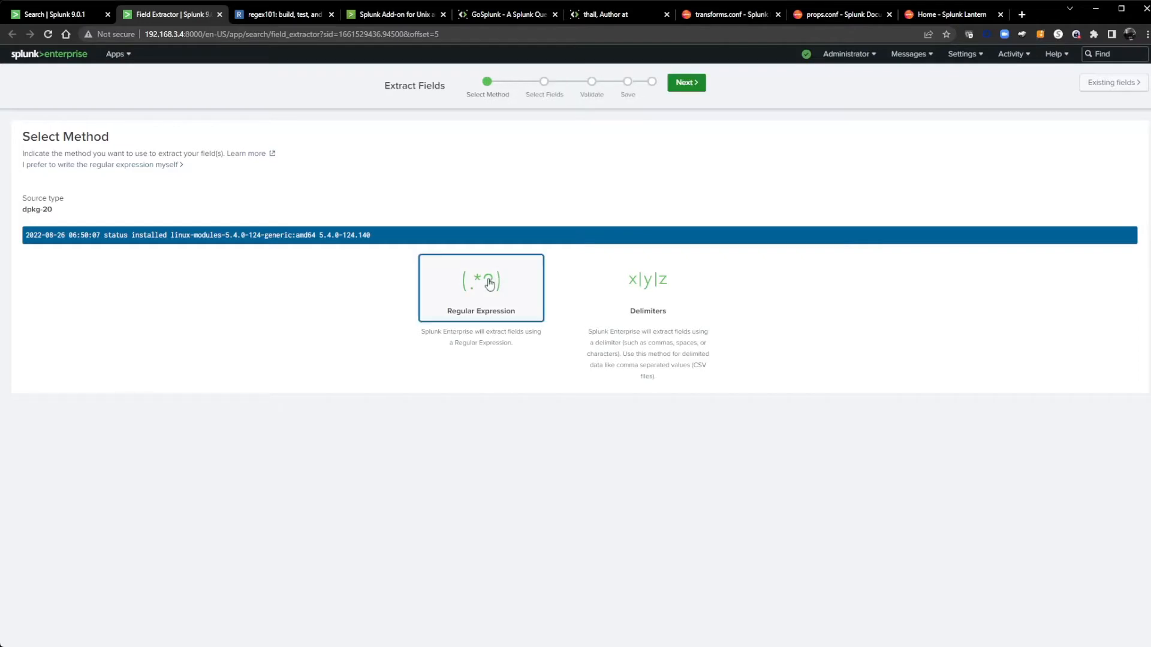
click(693, 87)
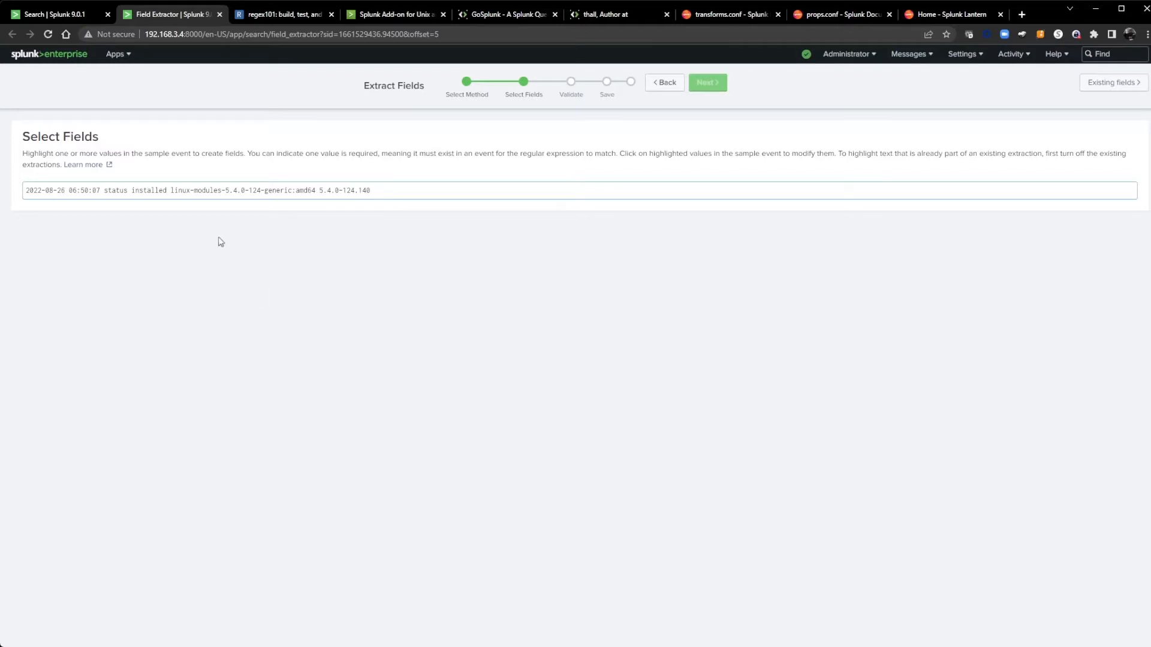
Try to extract the value "installed" from the sample event as a field named action
double_click(156, 191)
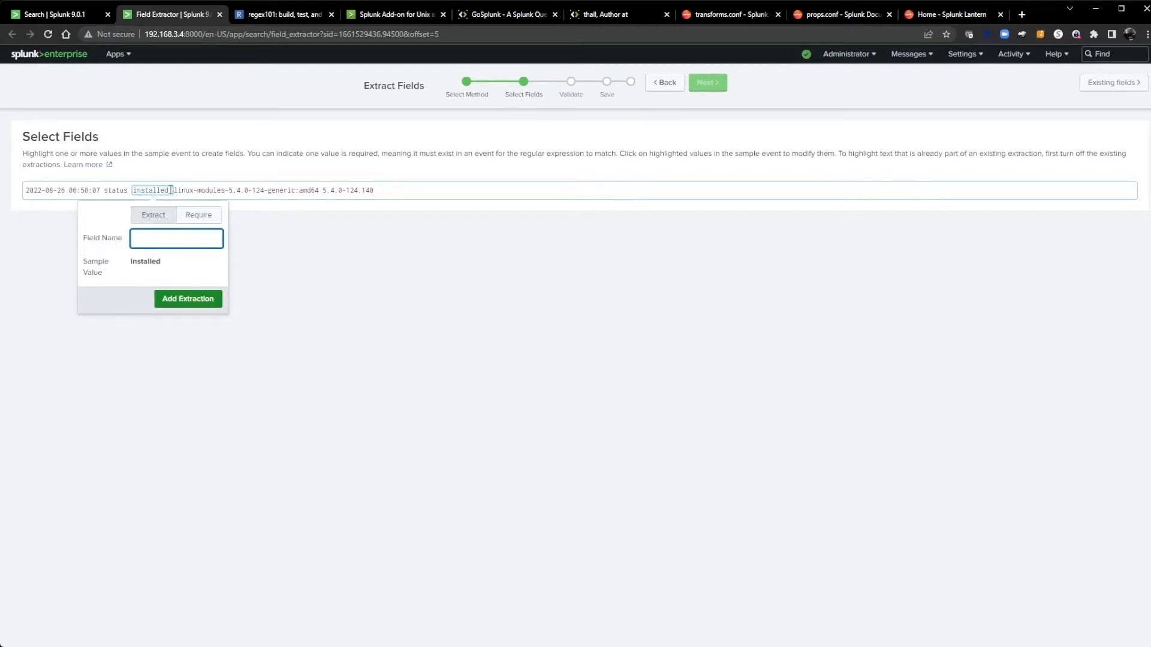
click(327, 262)
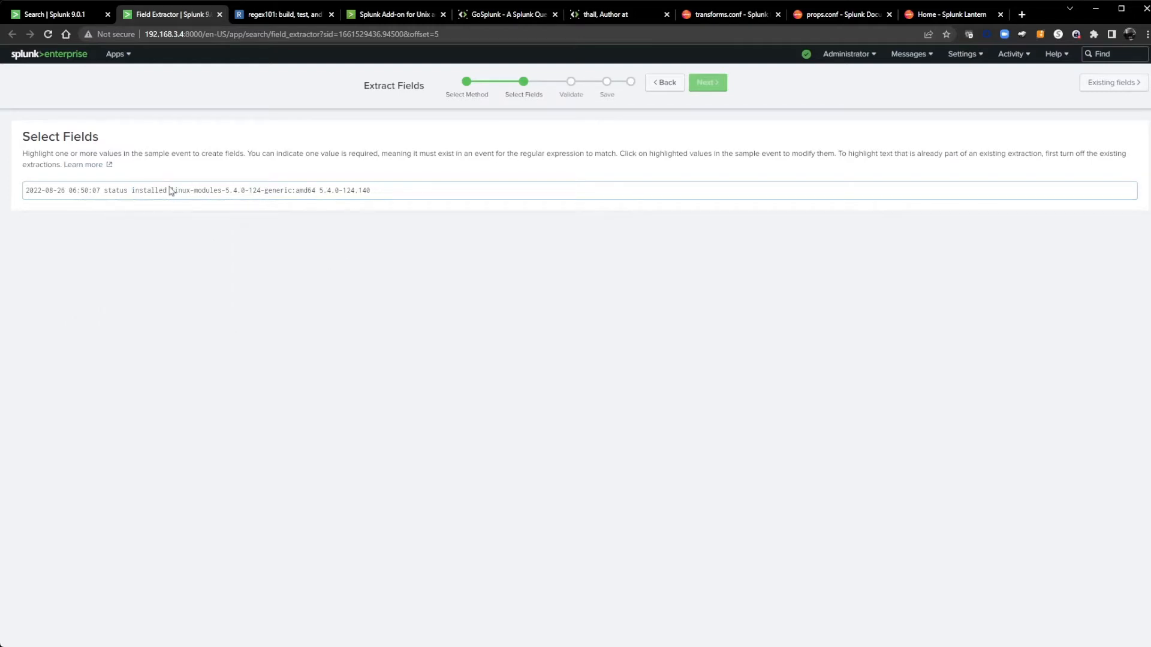
drag(167, 189, 133, 193)
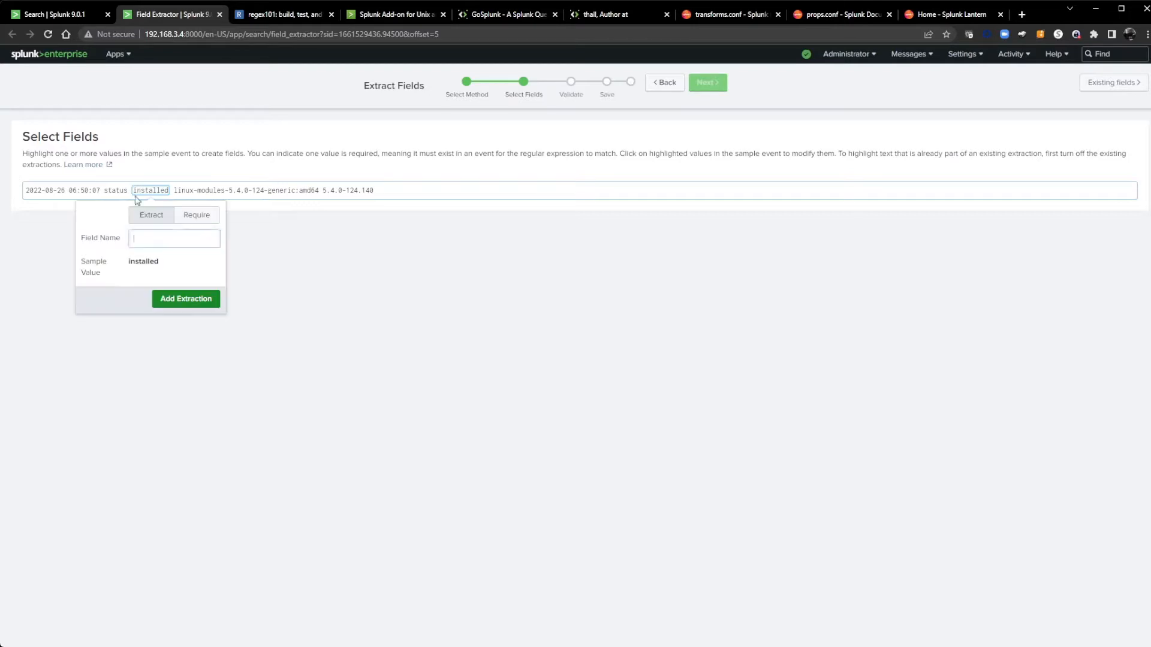
text(a)
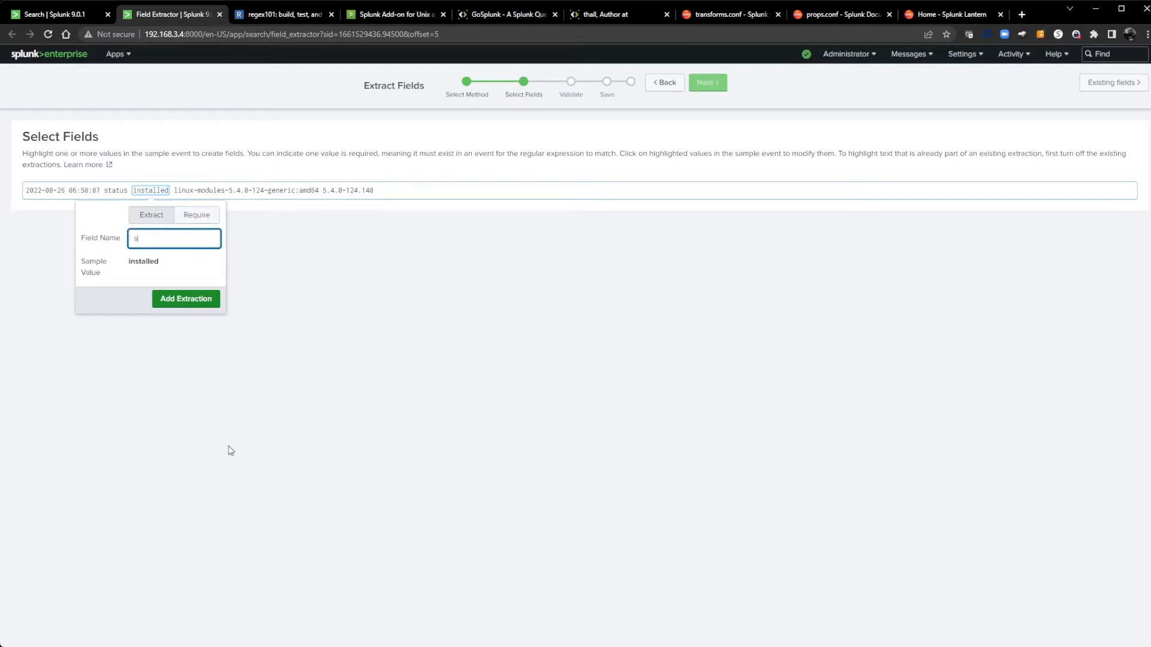
text(ction)
key(Return)
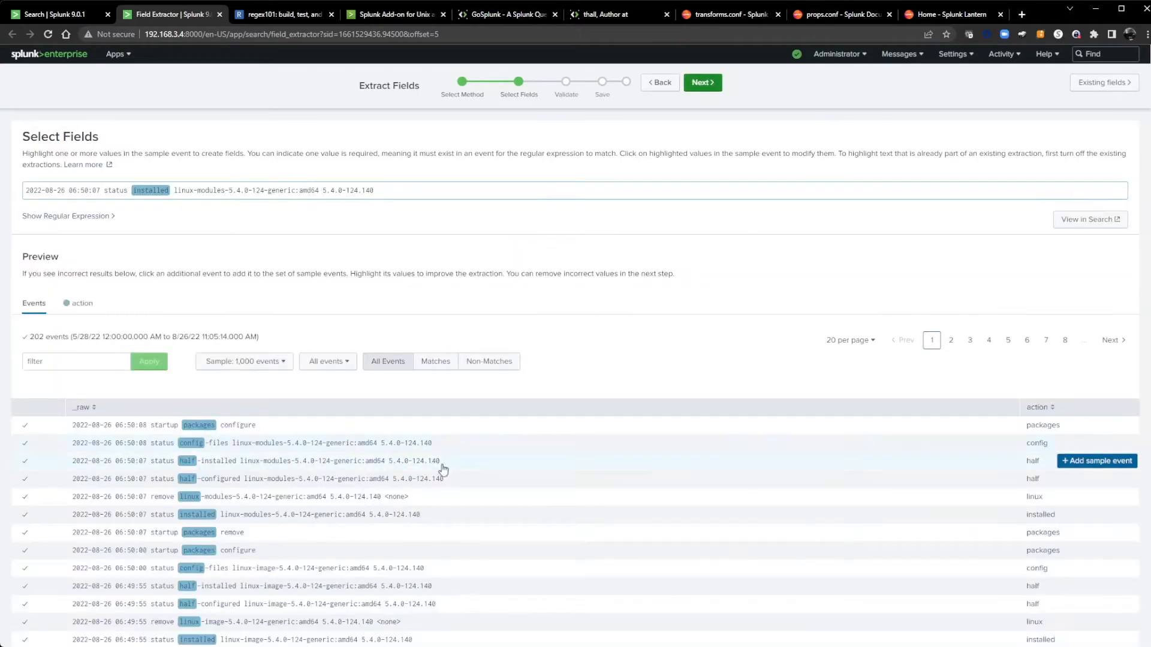
Check the extraction preview for non-matching events, show the generated regular expression, and return to viewing all events
scroll(444, 470, down, 2)
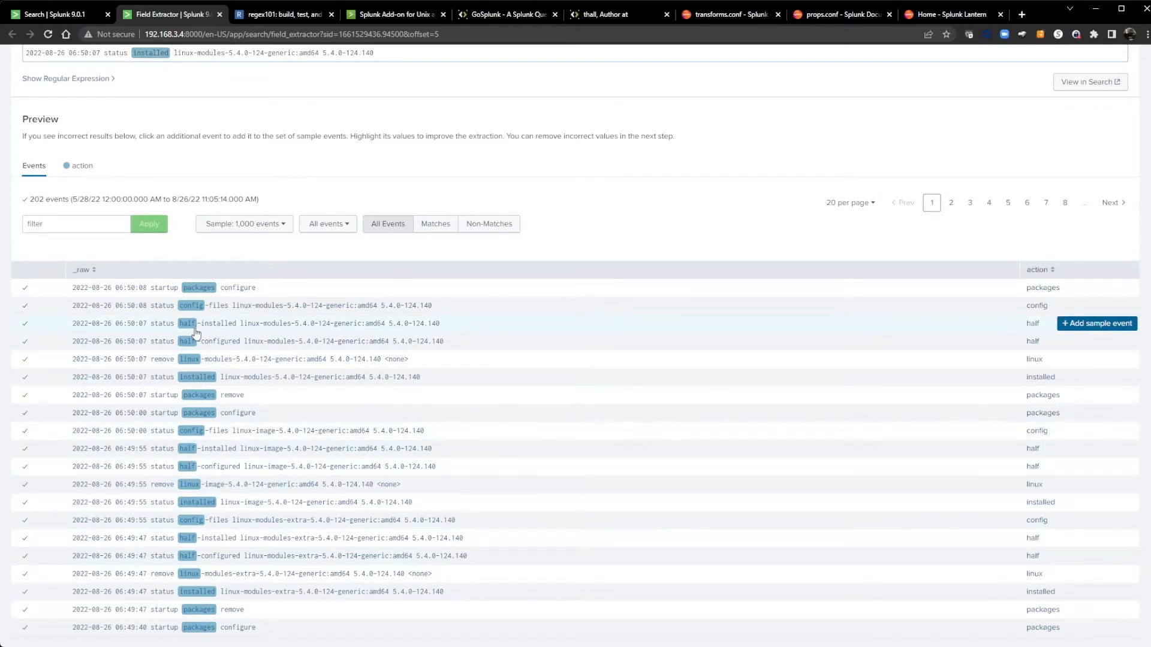
click(487, 230)
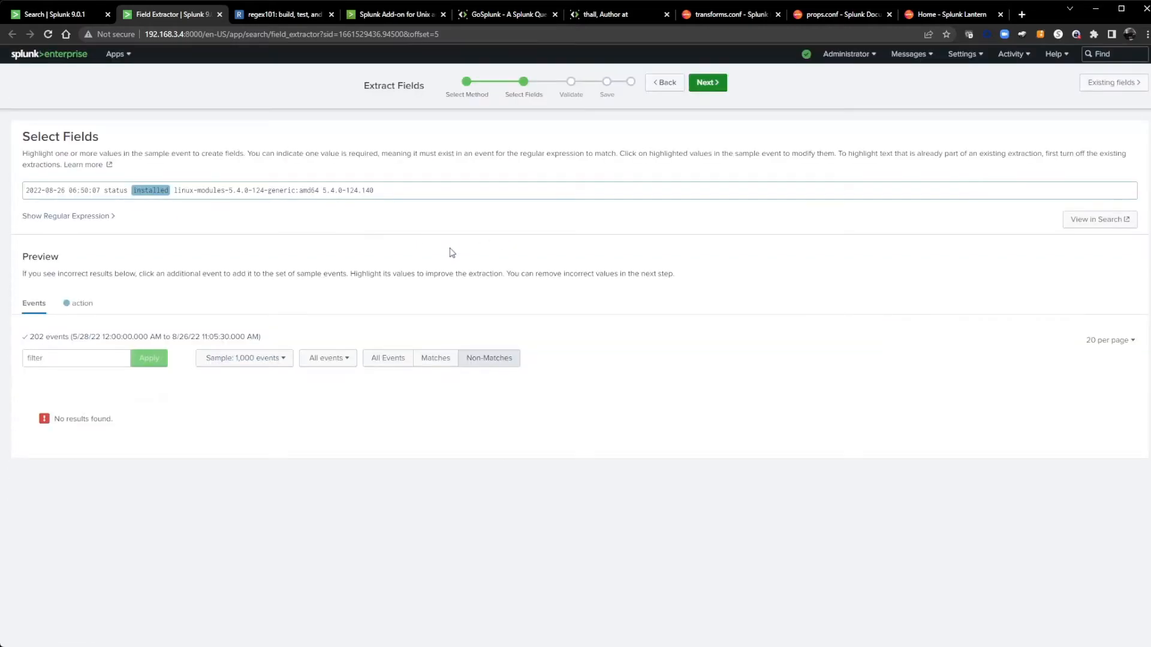
click(97, 217)
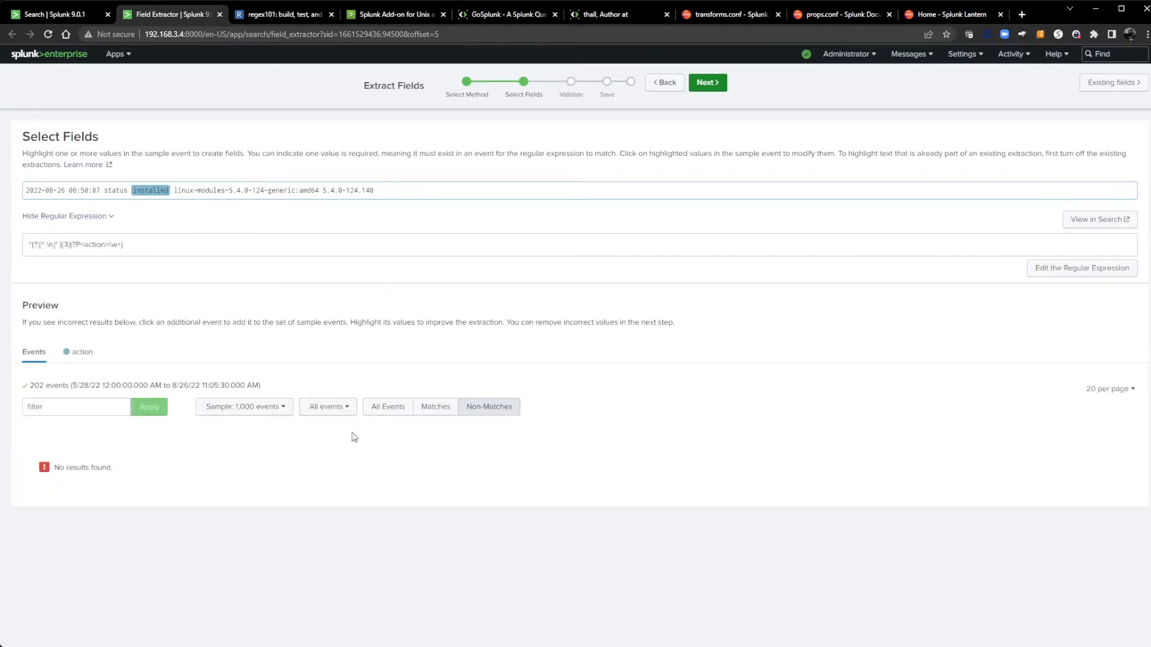
click(380, 409)
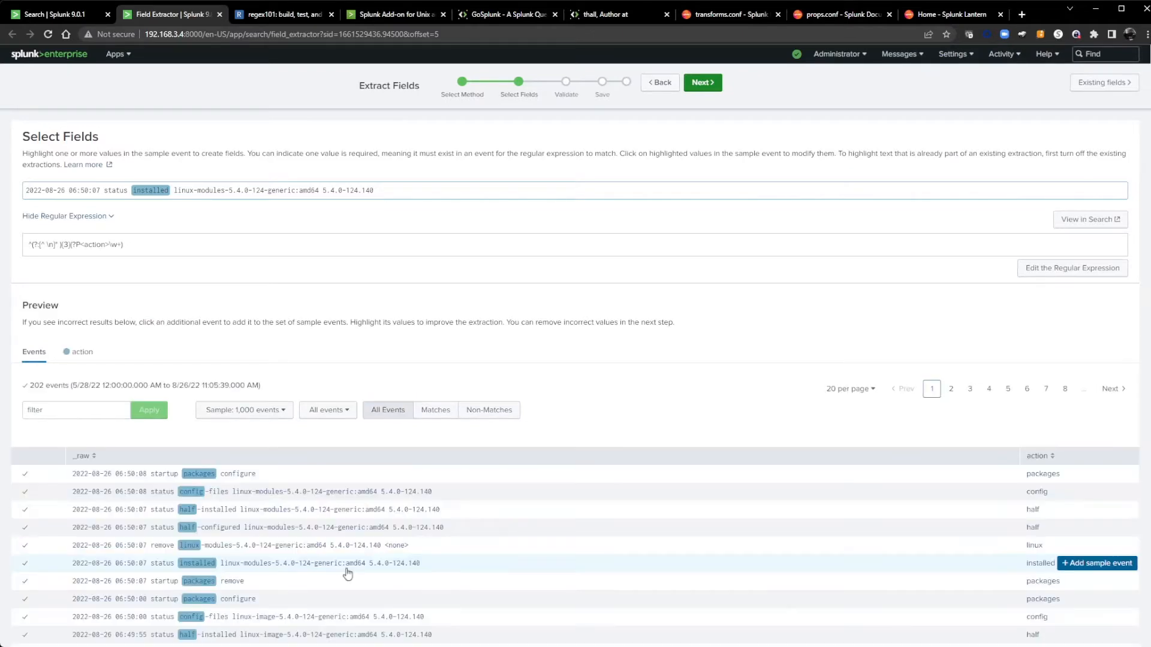
scroll(290, 540, down, 3)
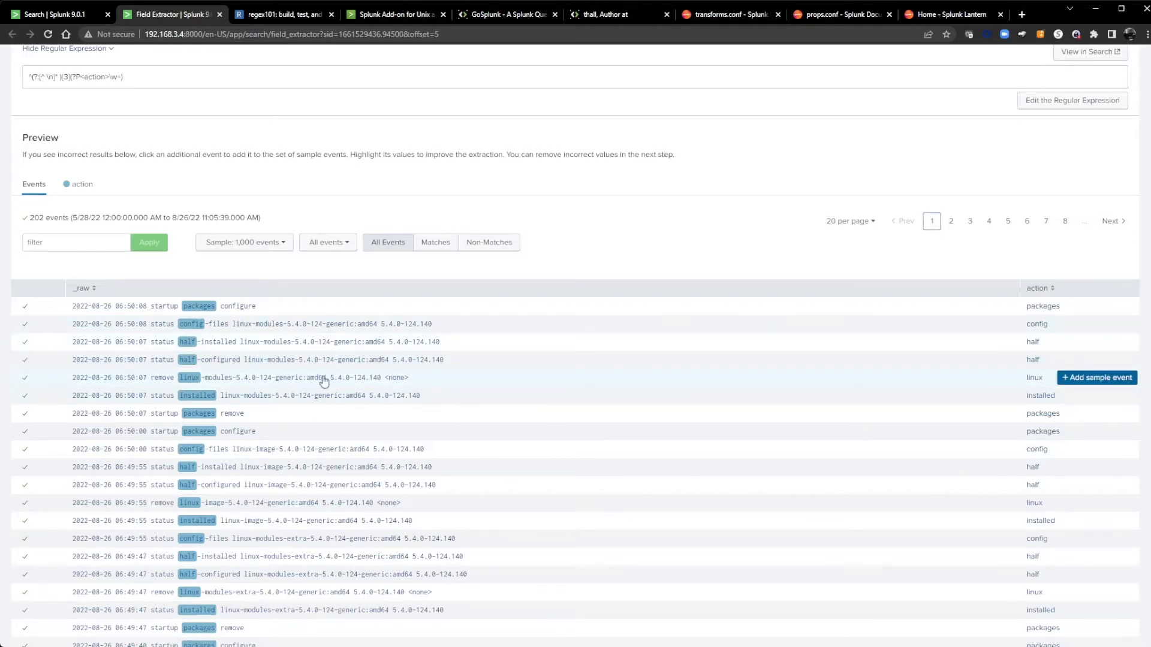
Try to add the "remove linux-modules" event as a second sample, with "remove" extracted as its action value
click(131, 379)
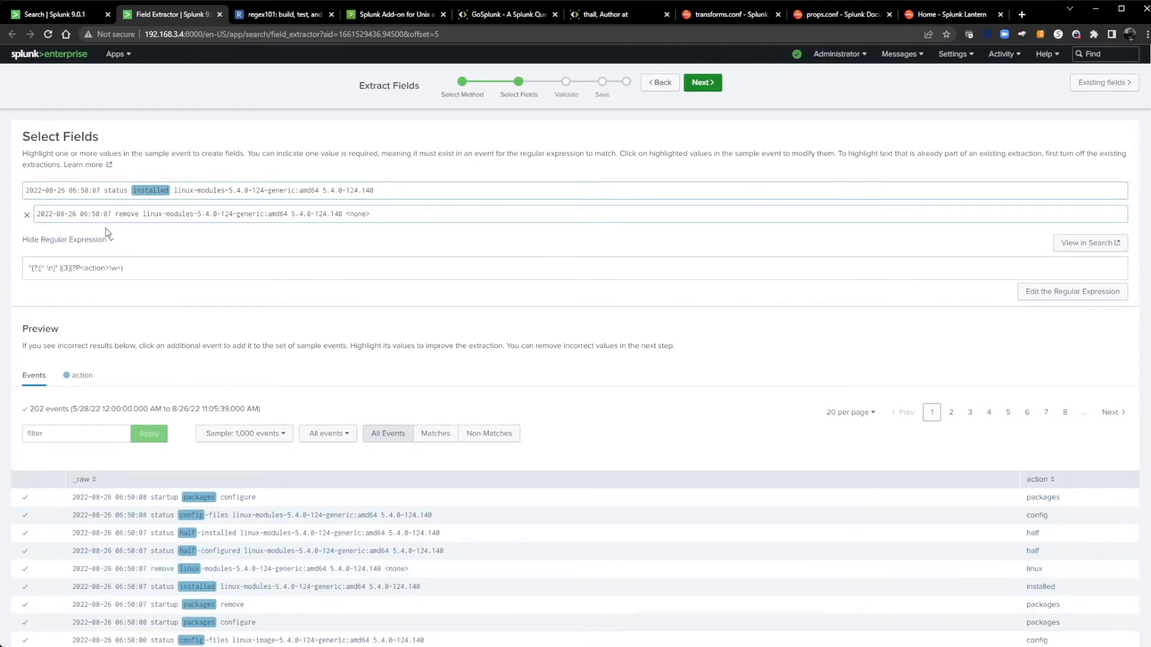
drag(138, 215, 111, 214)
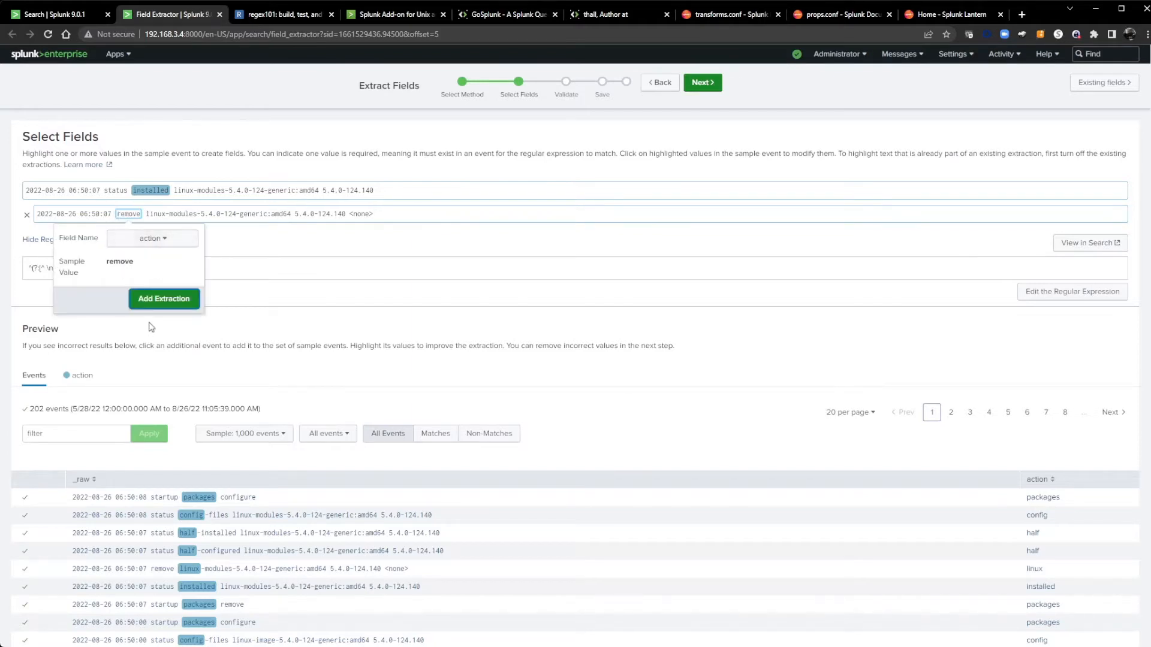
click(149, 243)
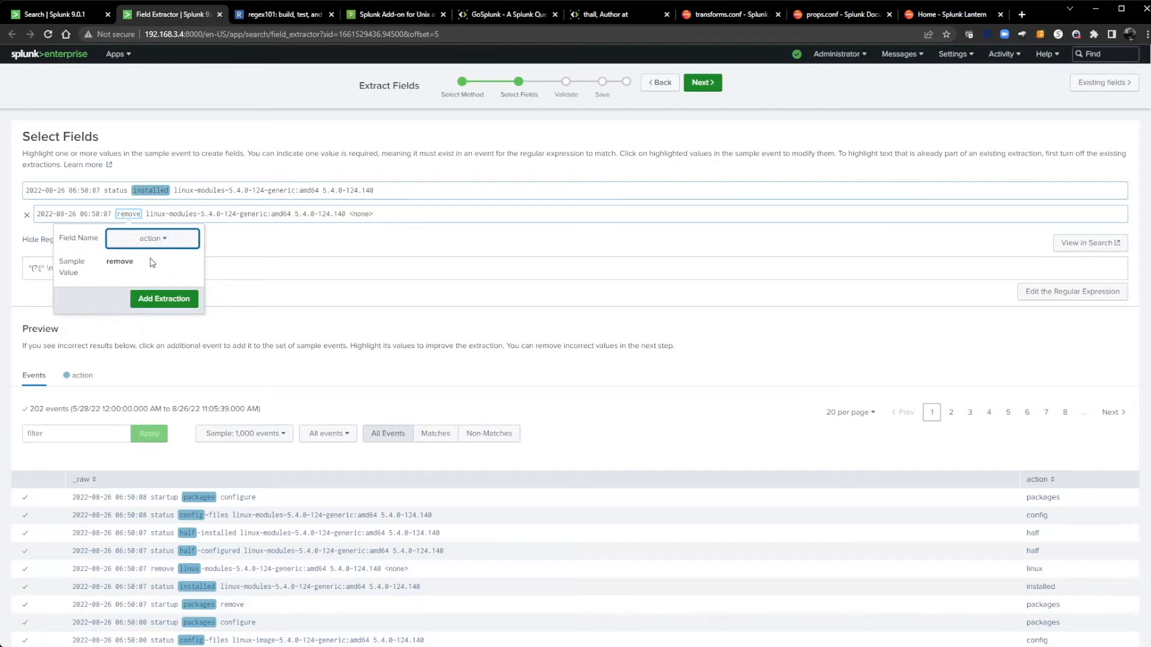
click(157, 300)
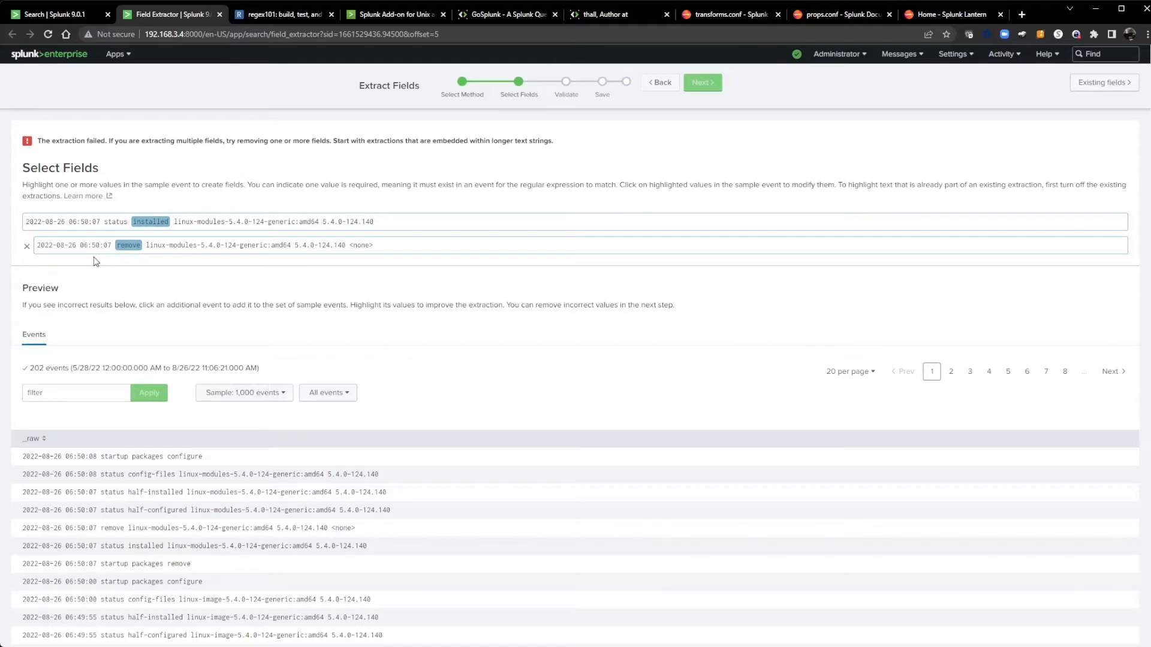
Discard the second sample event and remove the action field from the original sample event
click(27, 247)
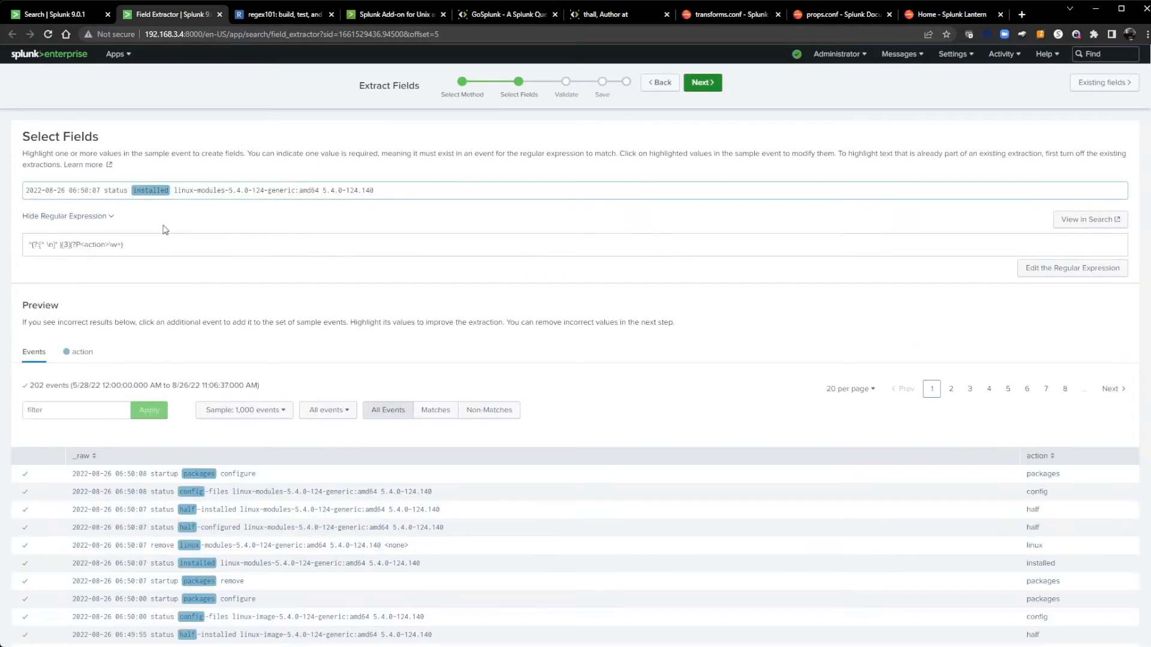
click(161, 192)
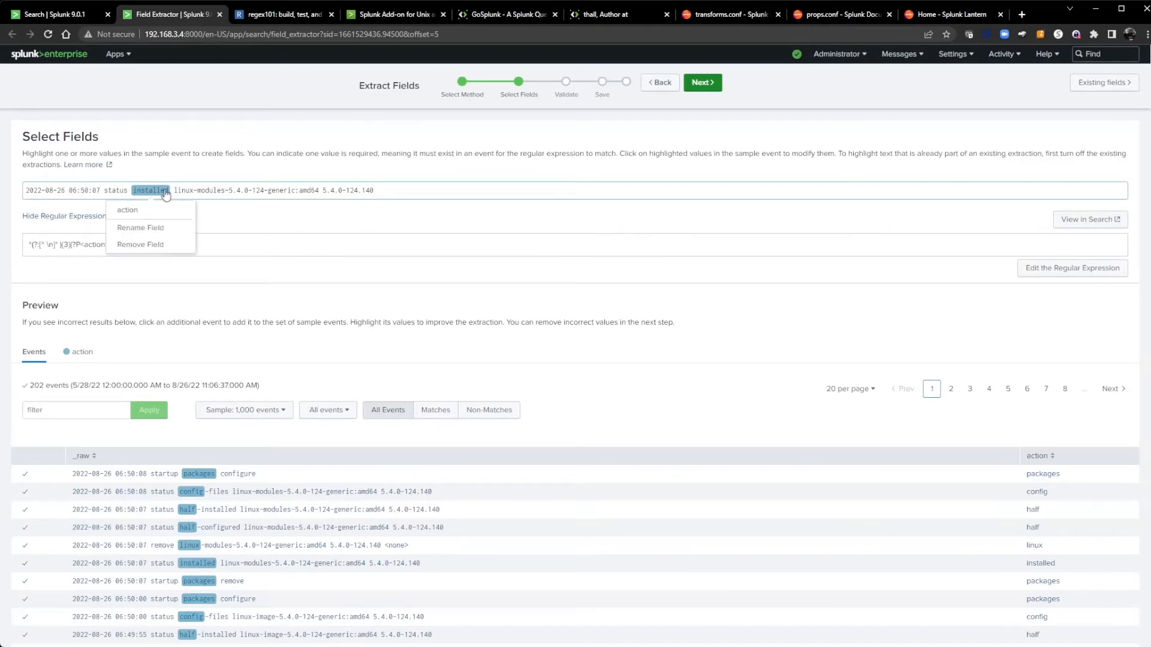
click(153, 246)
click(699, 158)
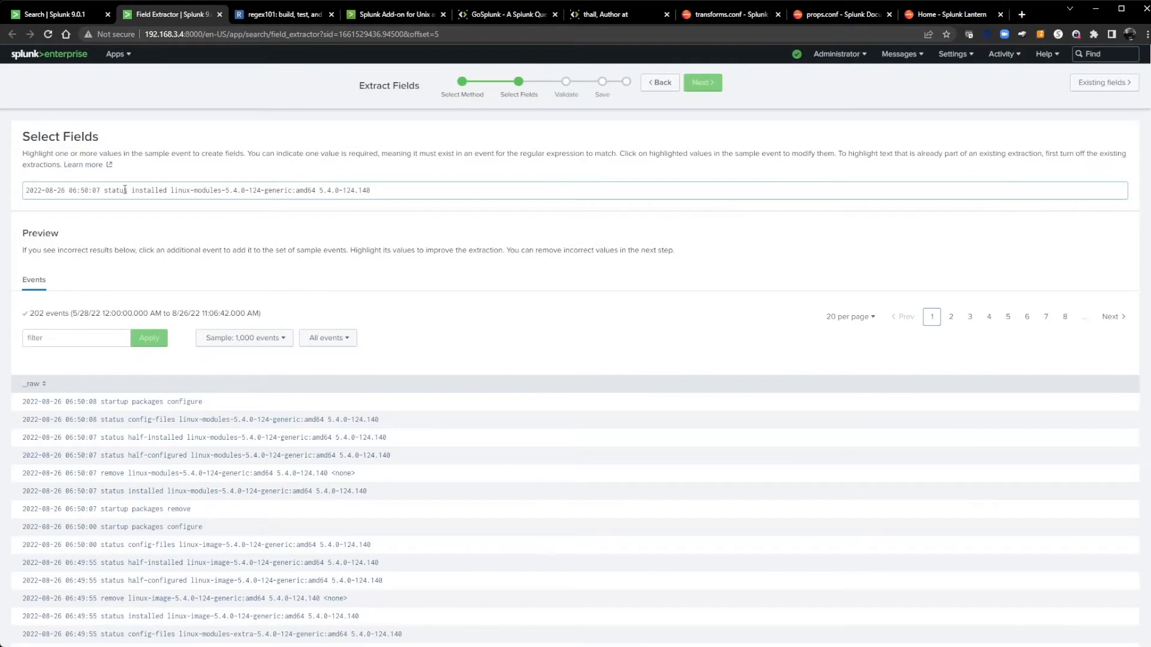
Extract the value "status" from the sample event as a field named action
double_click(124, 190)
click(133, 191)
drag(131, 189, 105, 195)
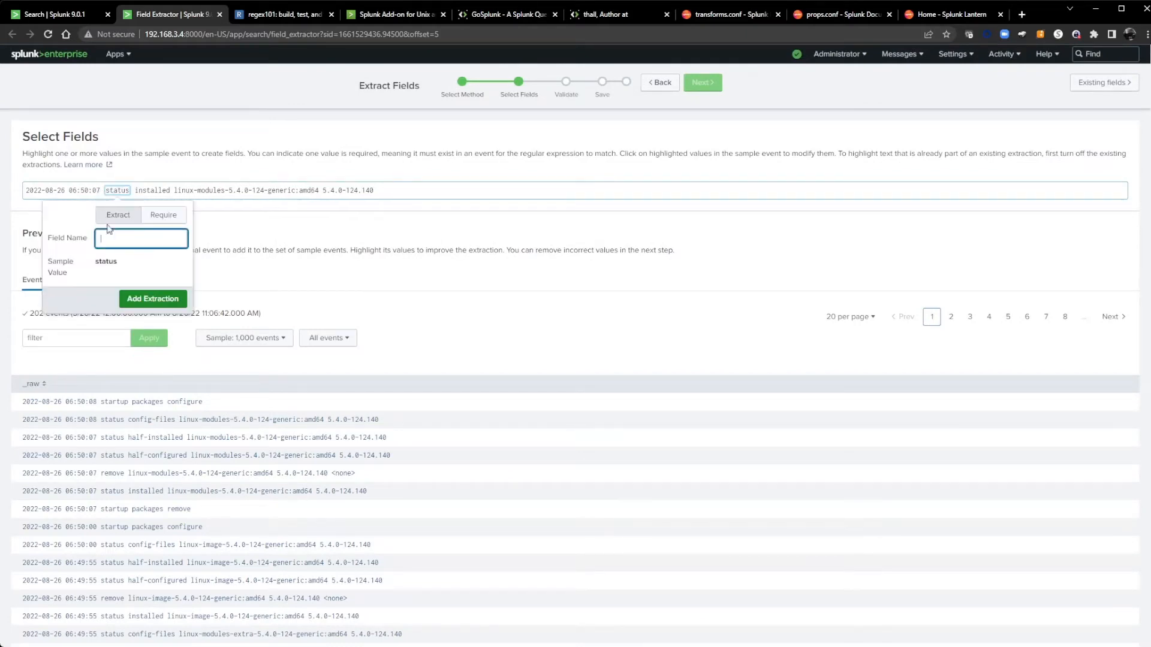
text(action)
key(Return)
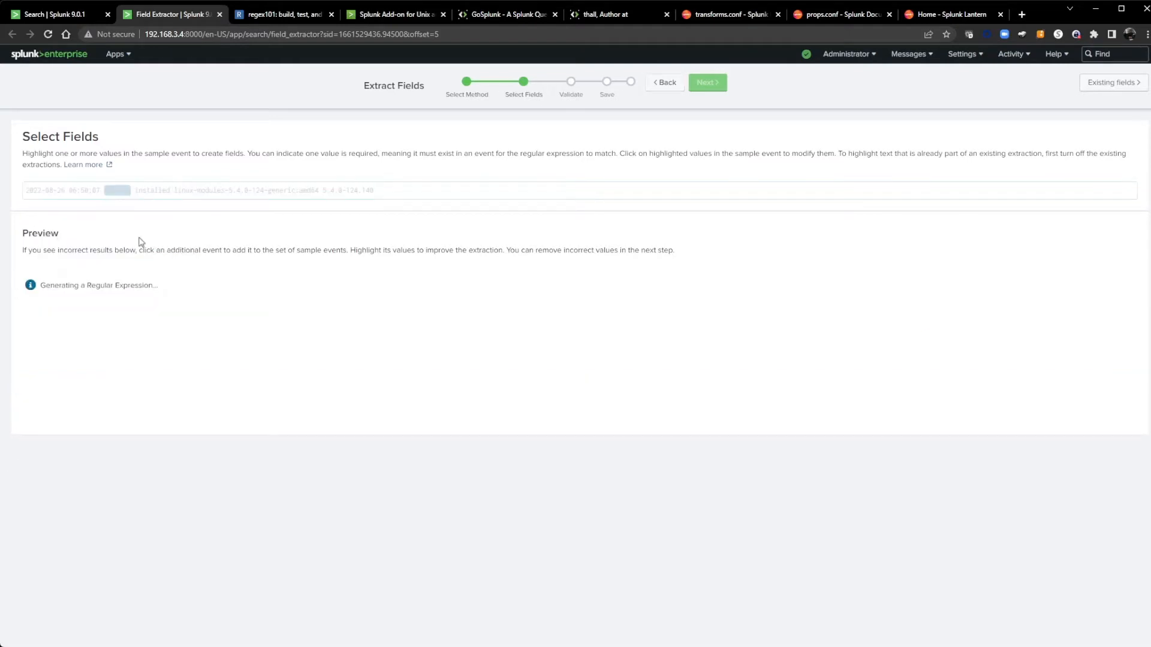
Review the action values in the preview and select the whole generated regular expression
drag(163, 251, 29, 246)
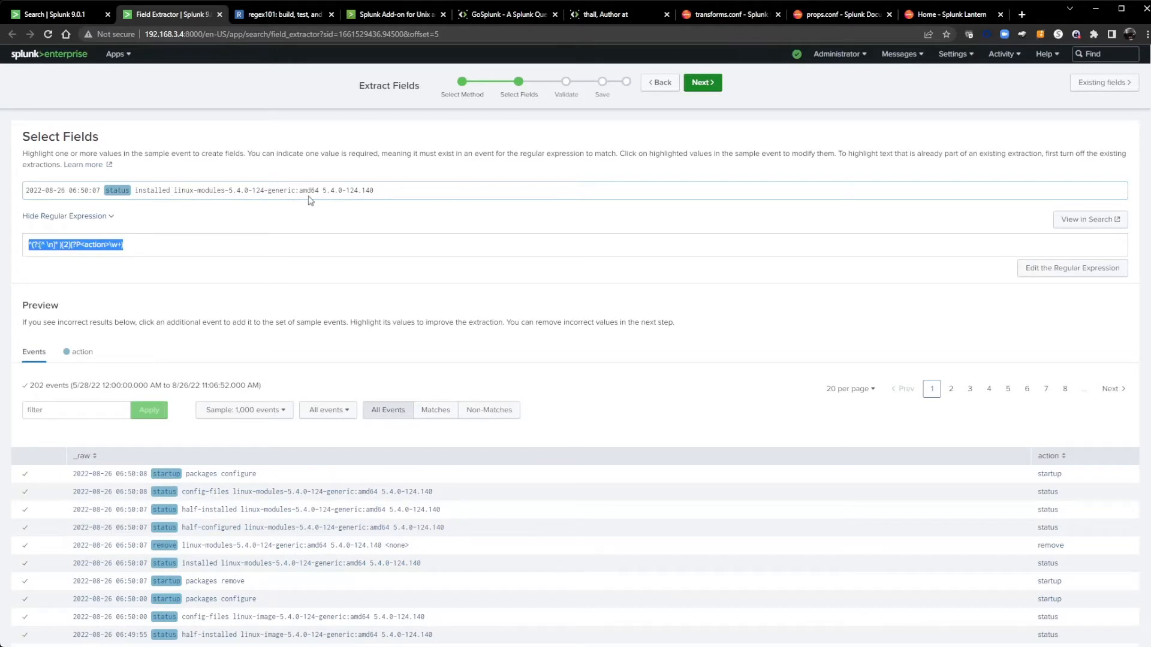
scroll(120, 524, down, 1)
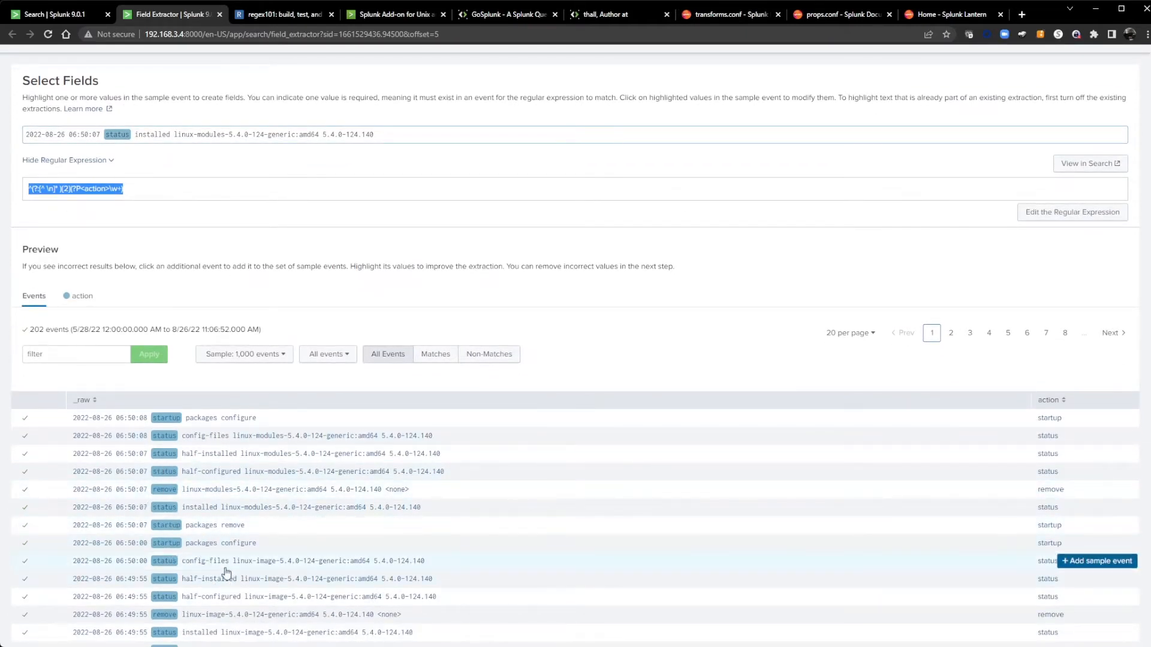
scroll(266, 617, up, 1)
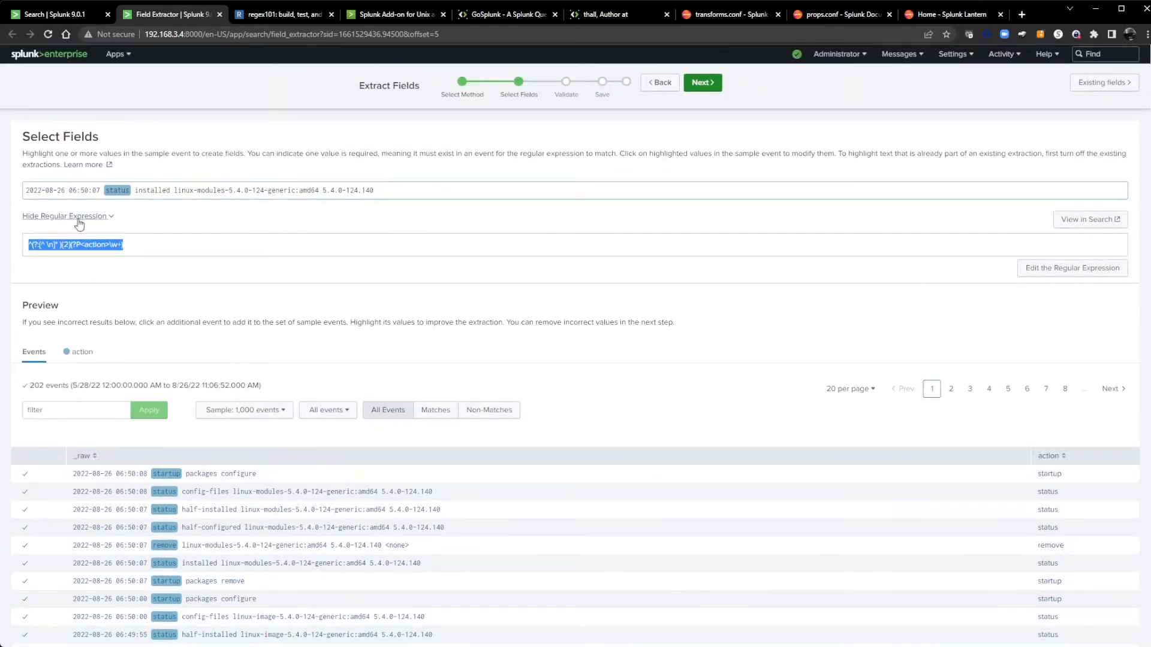
click(139, 249)
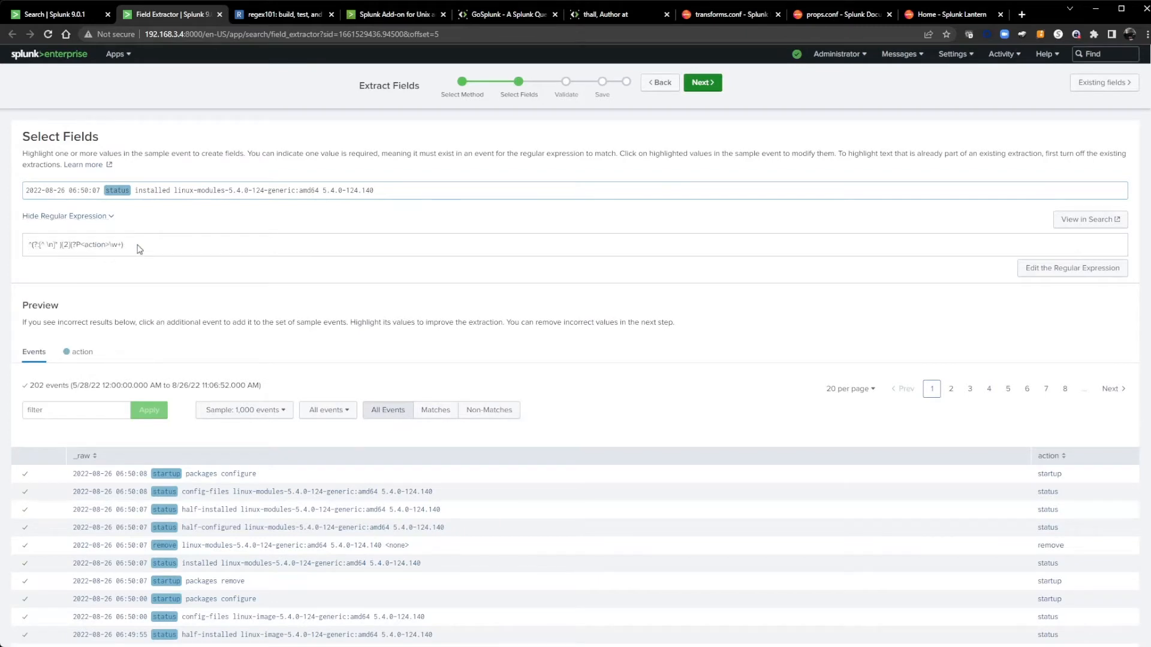
drag(139, 249, 24, 258)
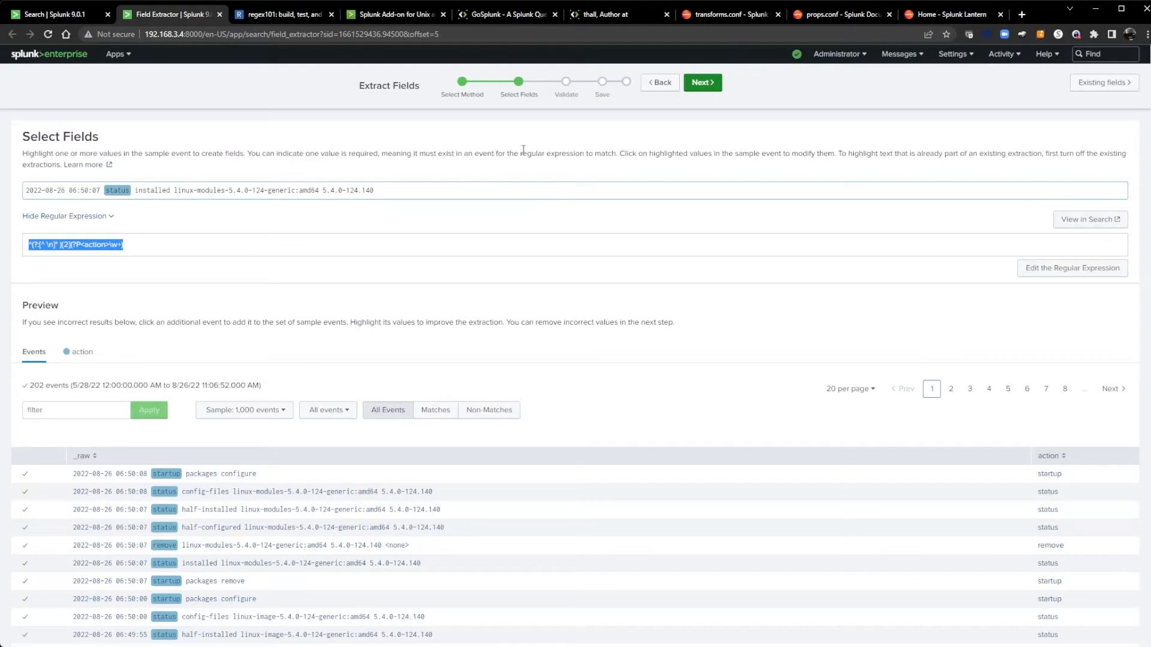
Return to the dpkg.log search and start a new line in its query with a piped rex command
click(73, 15)
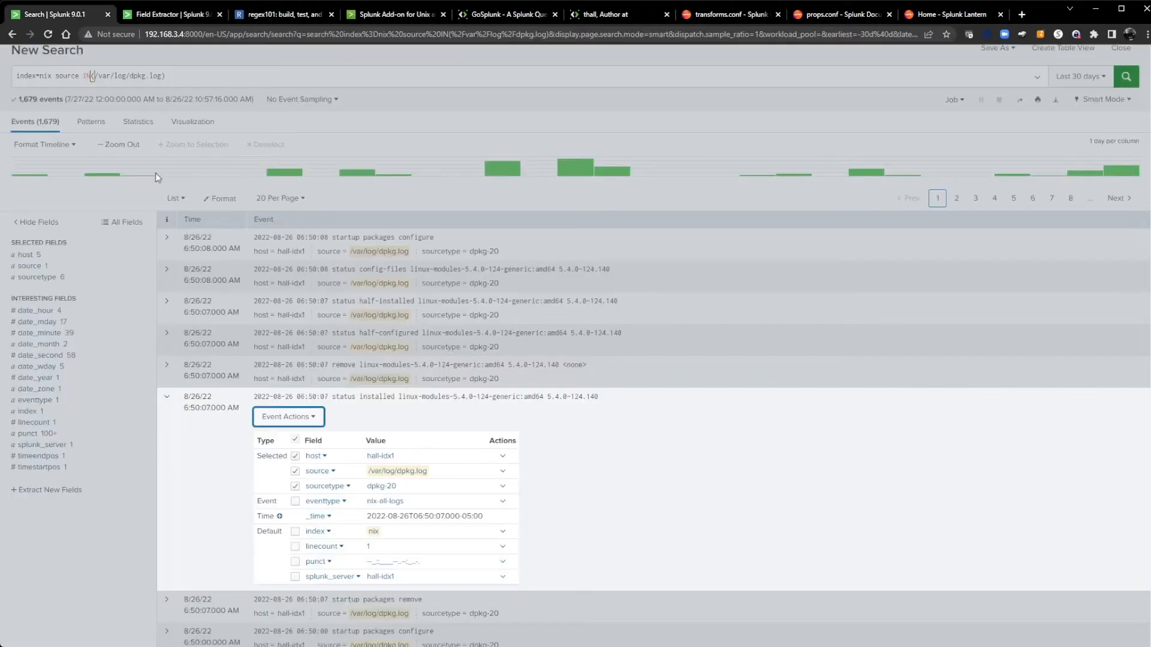
double_click(196, 76)
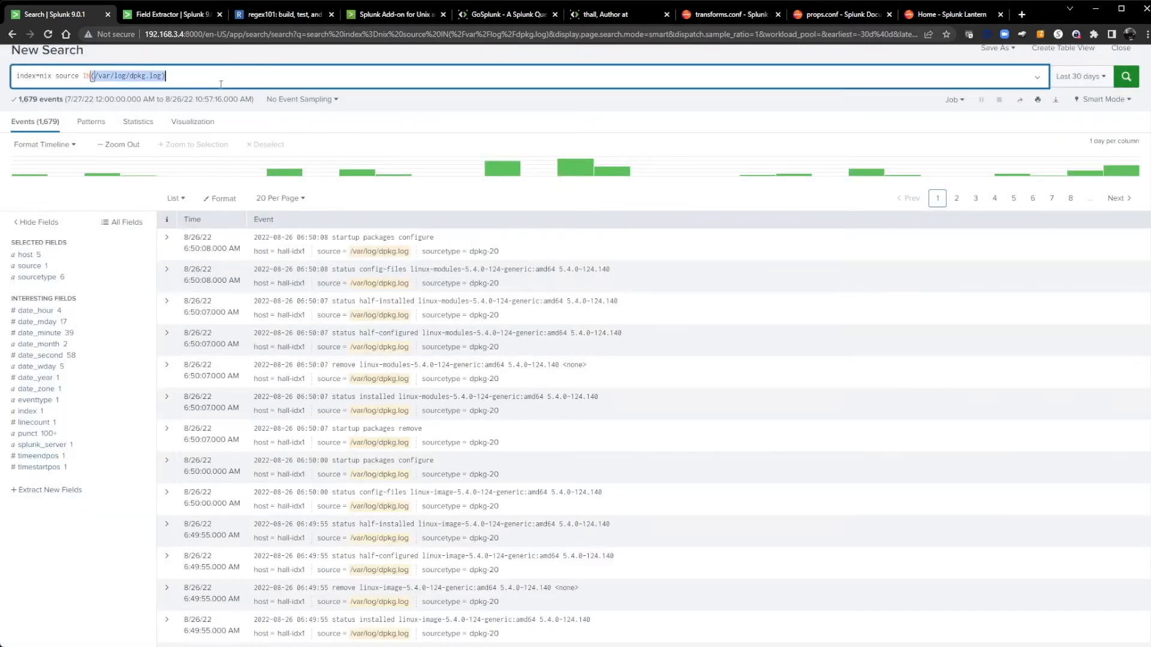
key(Right)
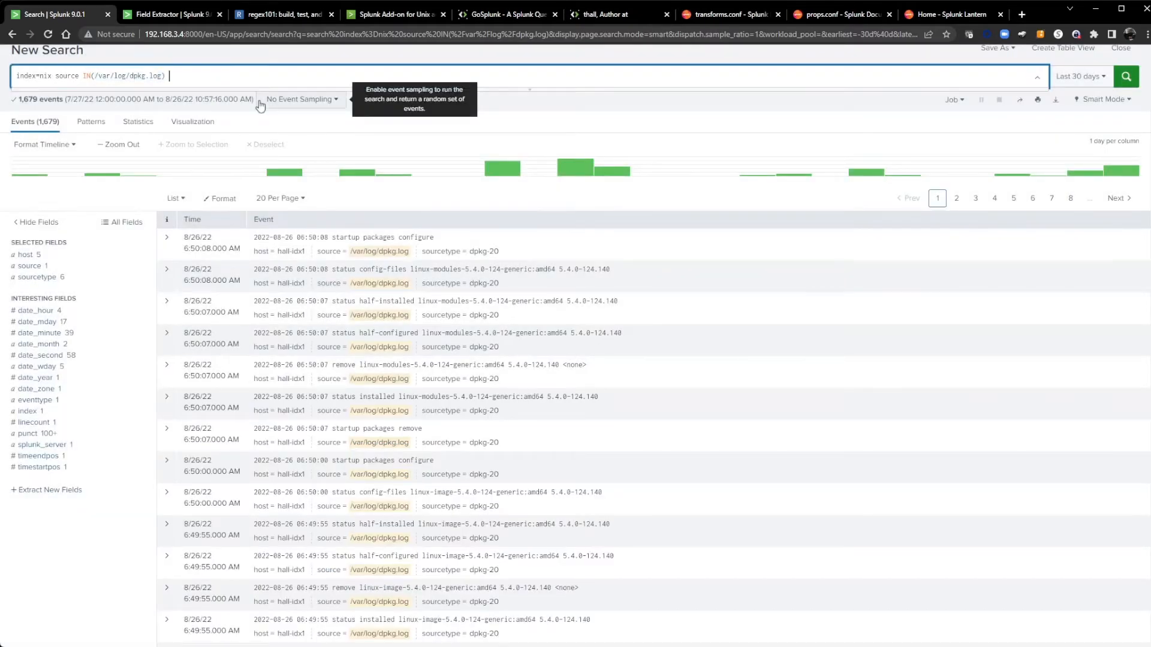
key(shift+Return)
text(| re)
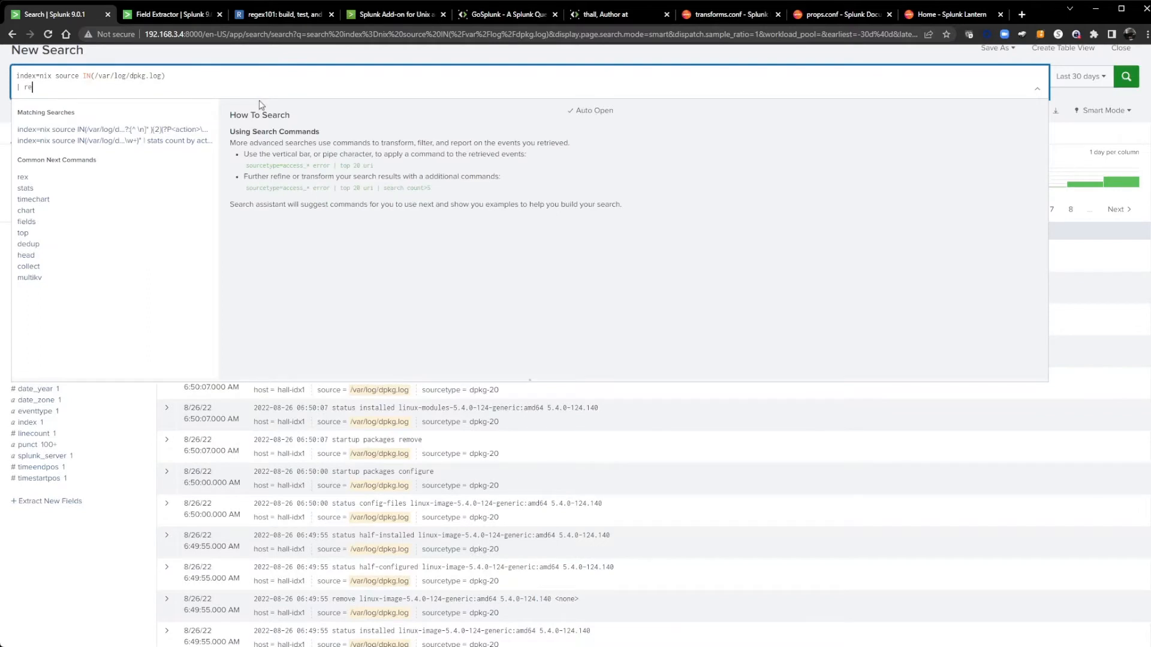
text(x)
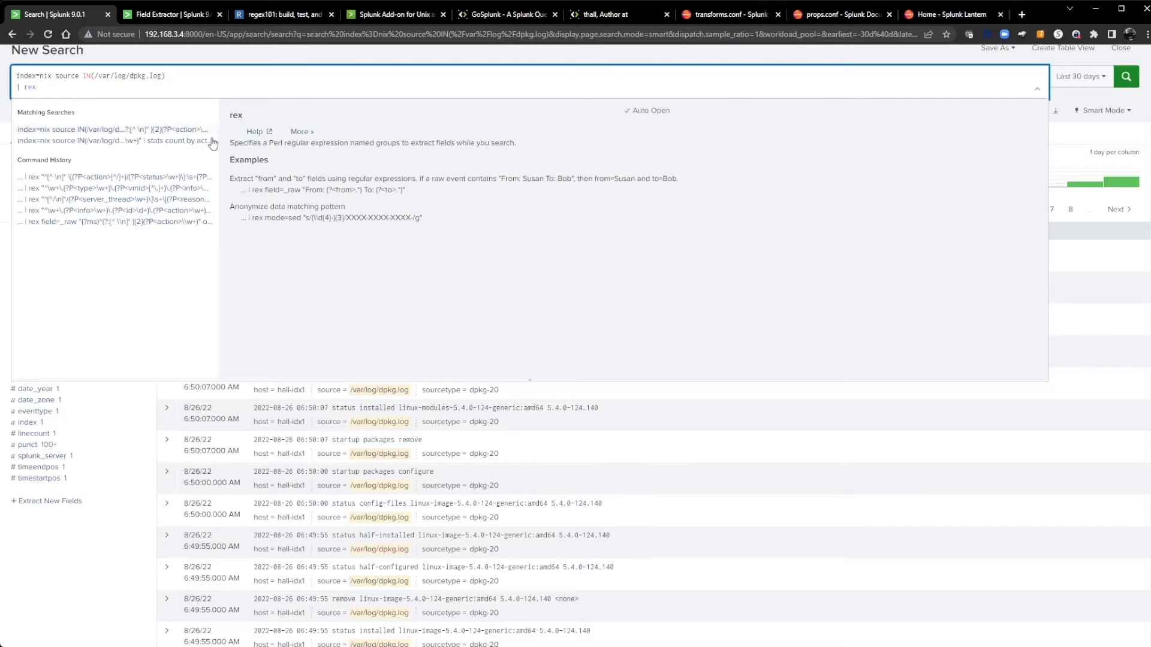
Read the rex command's documentation page, close it, and expand the details in the search assistant
scroll(432, 329, up, 1)
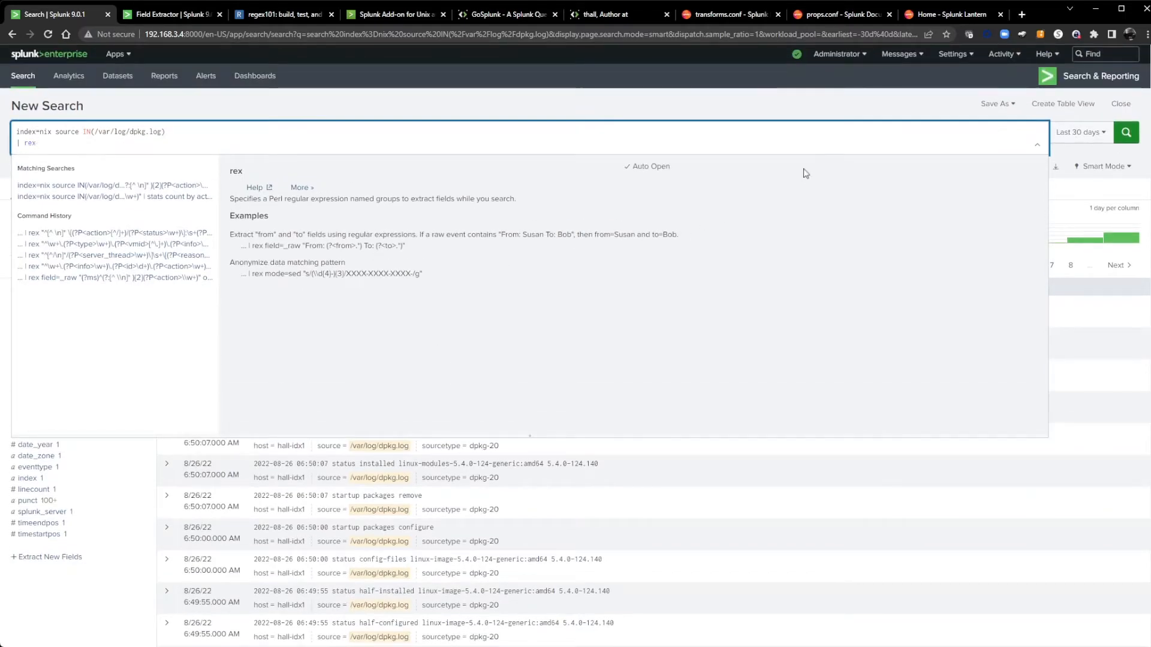
click(255, 187)
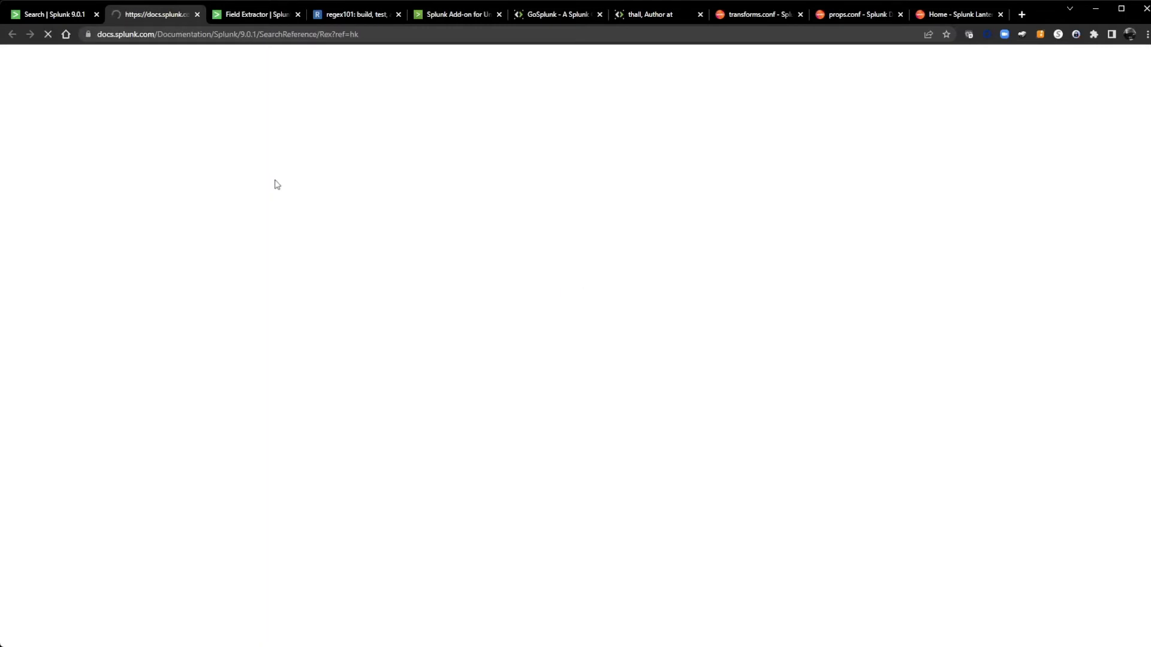
scroll(342, 385, down, 10)
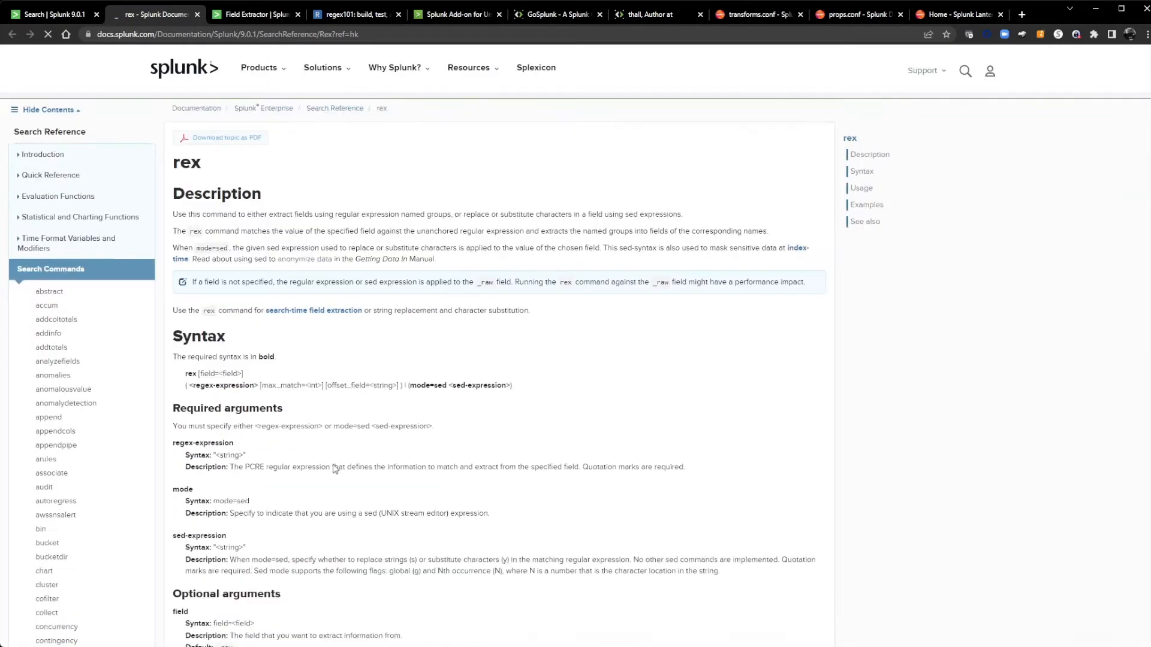
scroll(345, 465, down, 10)
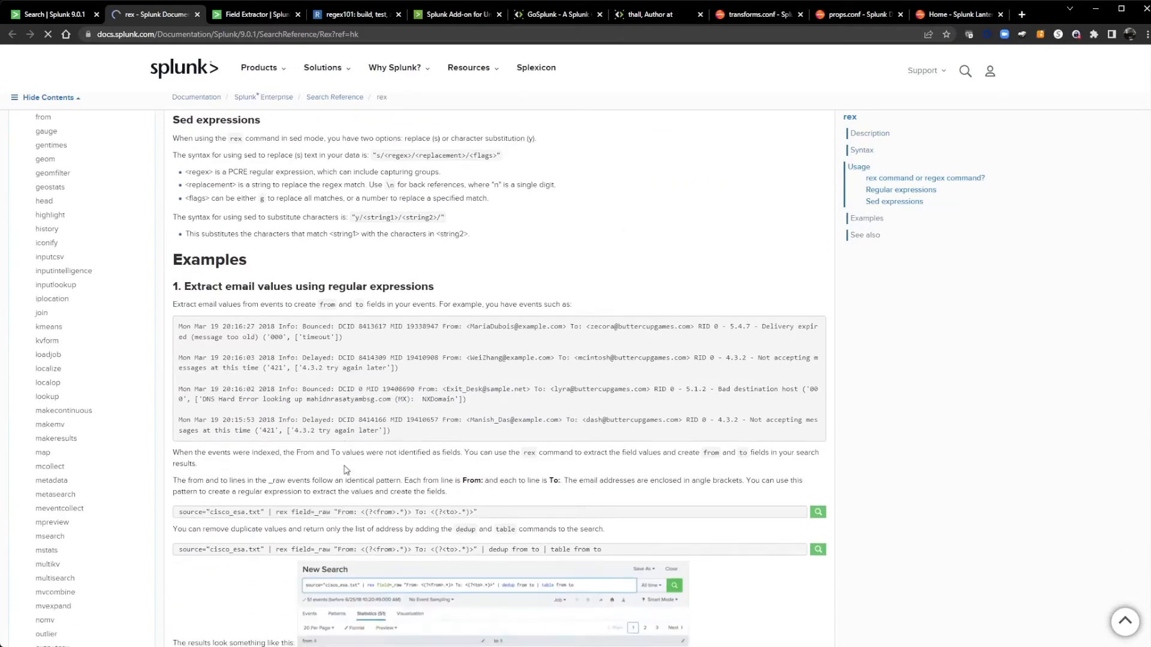
scroll(351, 469, up, 4)
scroll(351, 468, up, 5)
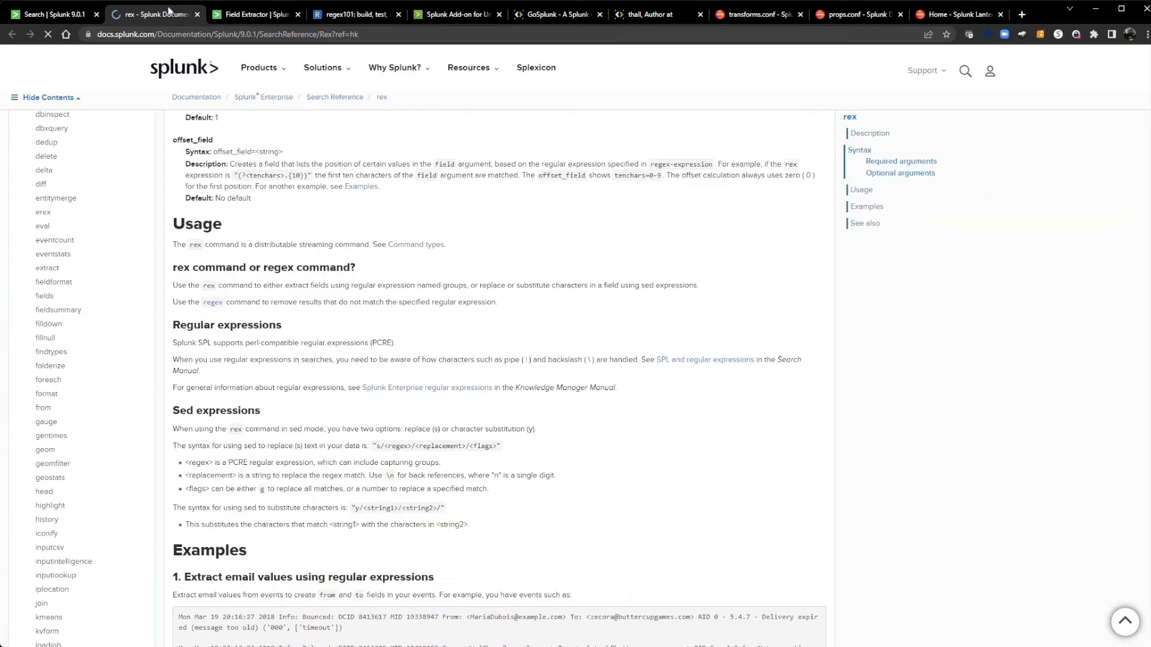
click(198, 15)
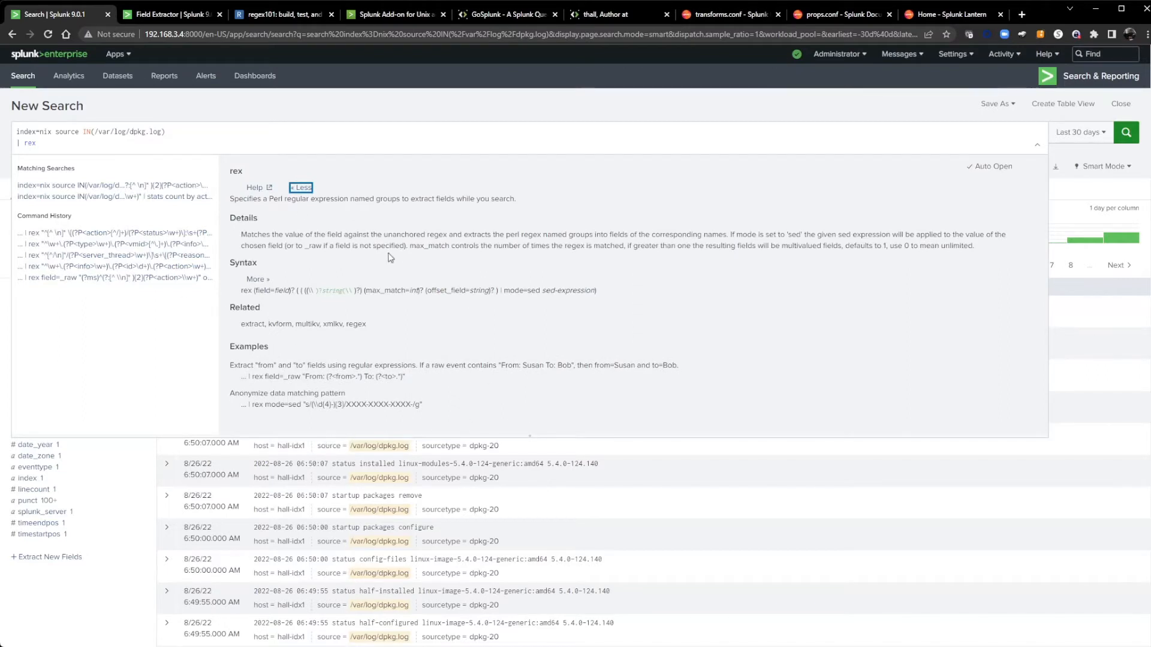
In the SPL Editor preferences, set the search assistant to Full, keep search auto-format on, and apply the settings
click(833, 57)
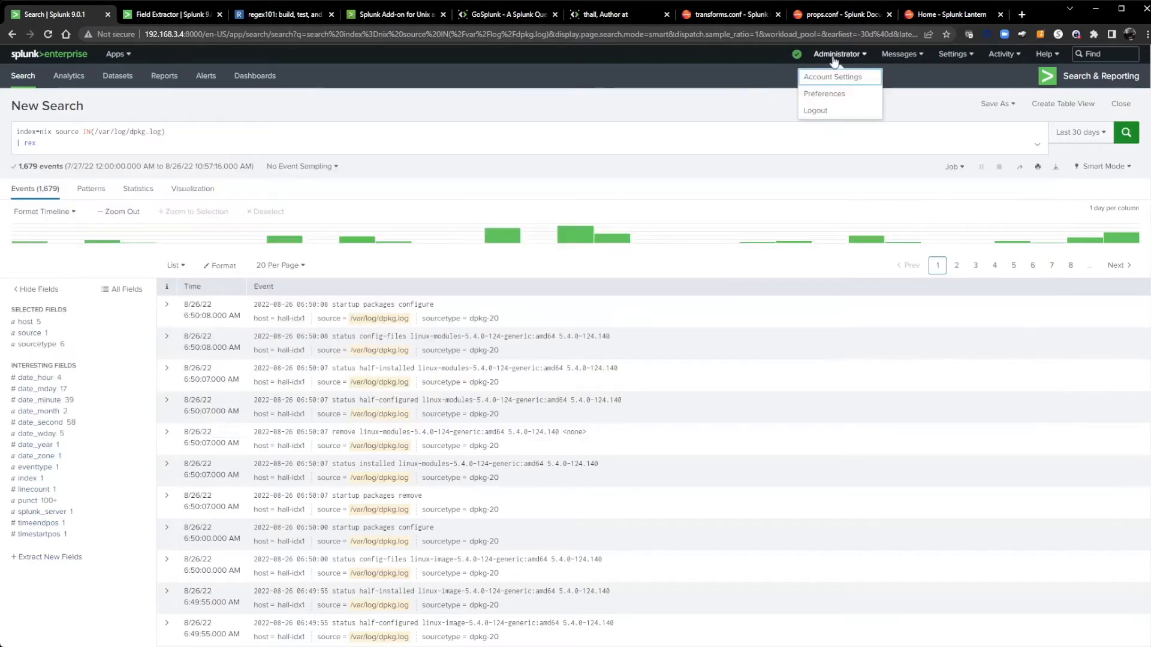
click(826, 94)
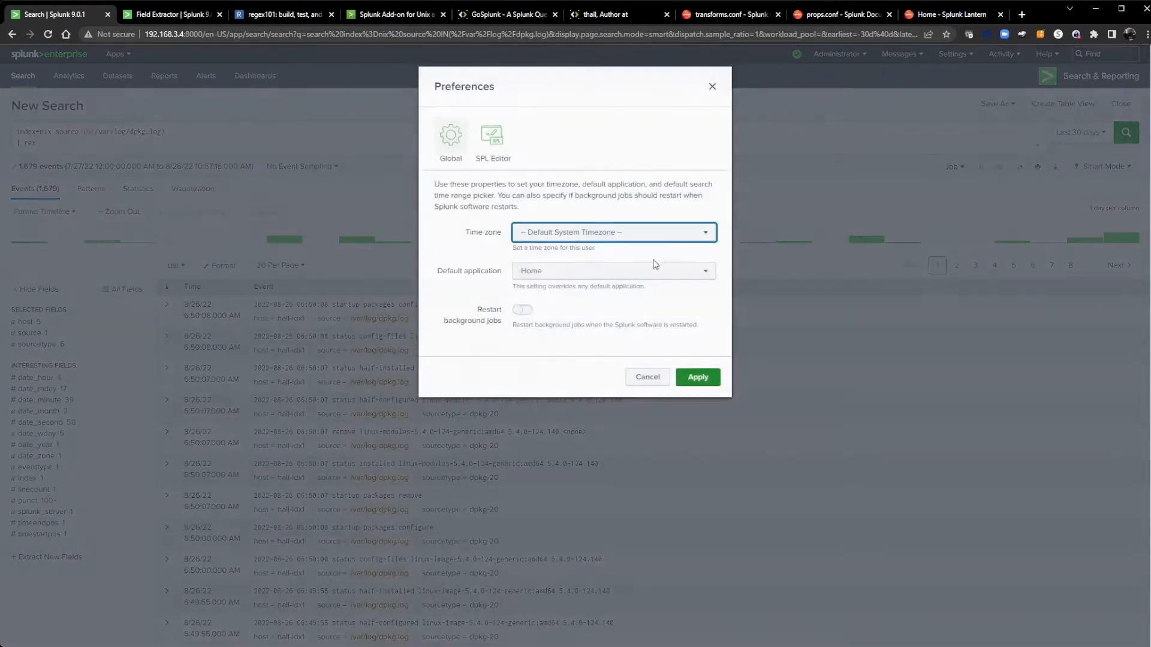
click(491, 141)
click(542, 293)
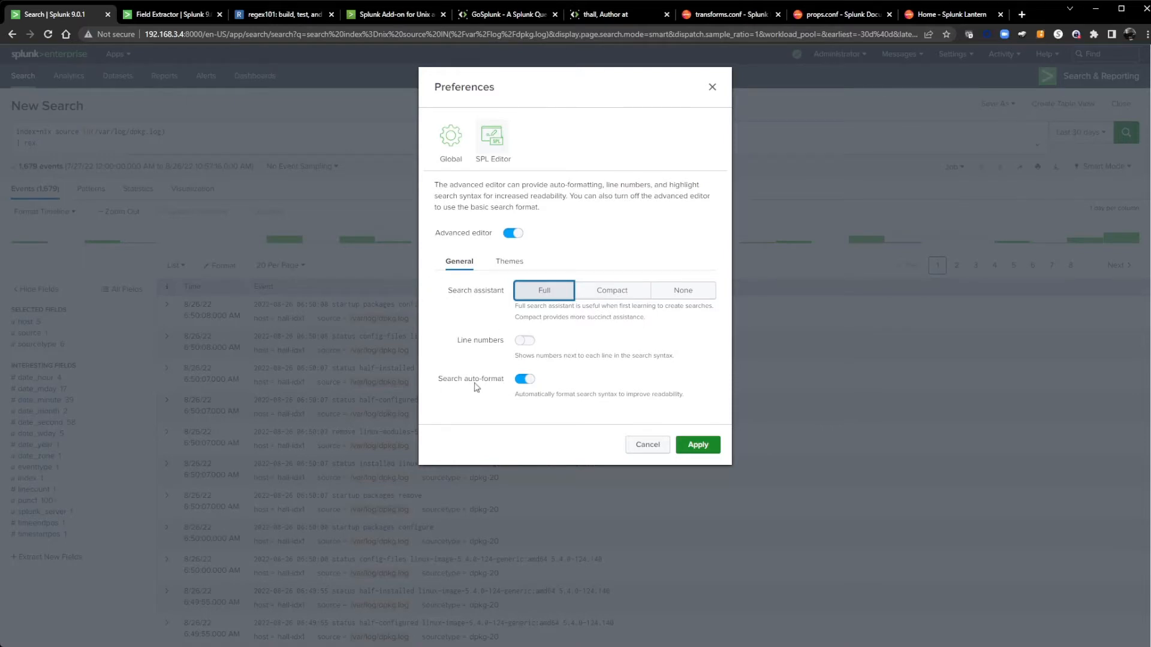
click(526, 380)
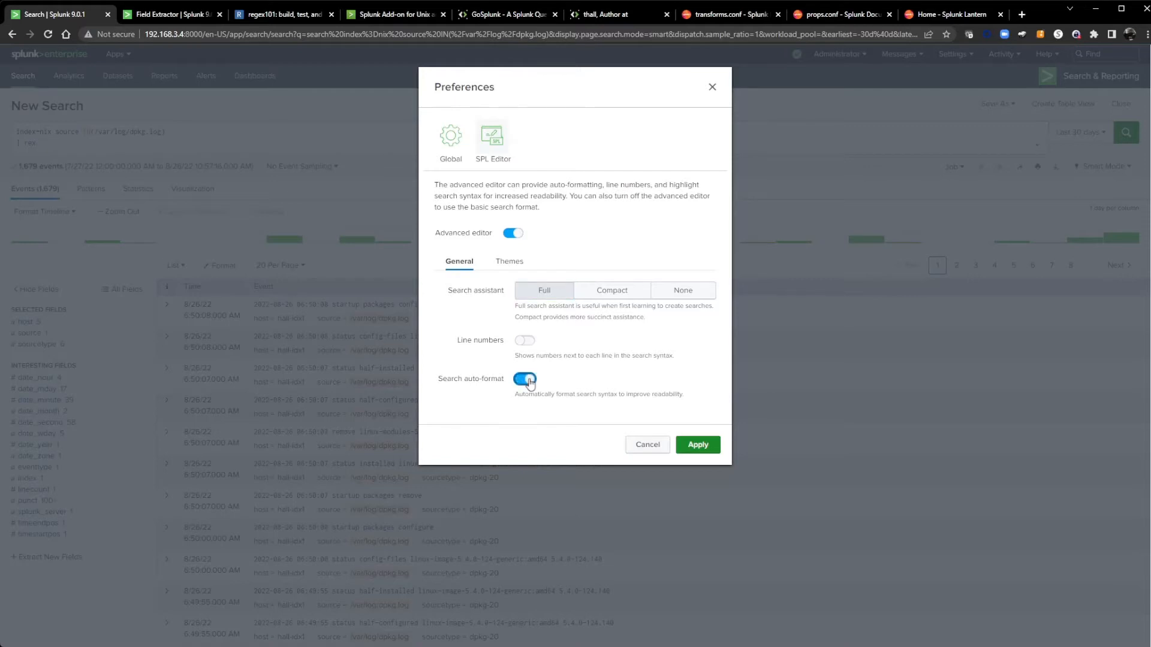
click(548, 295)
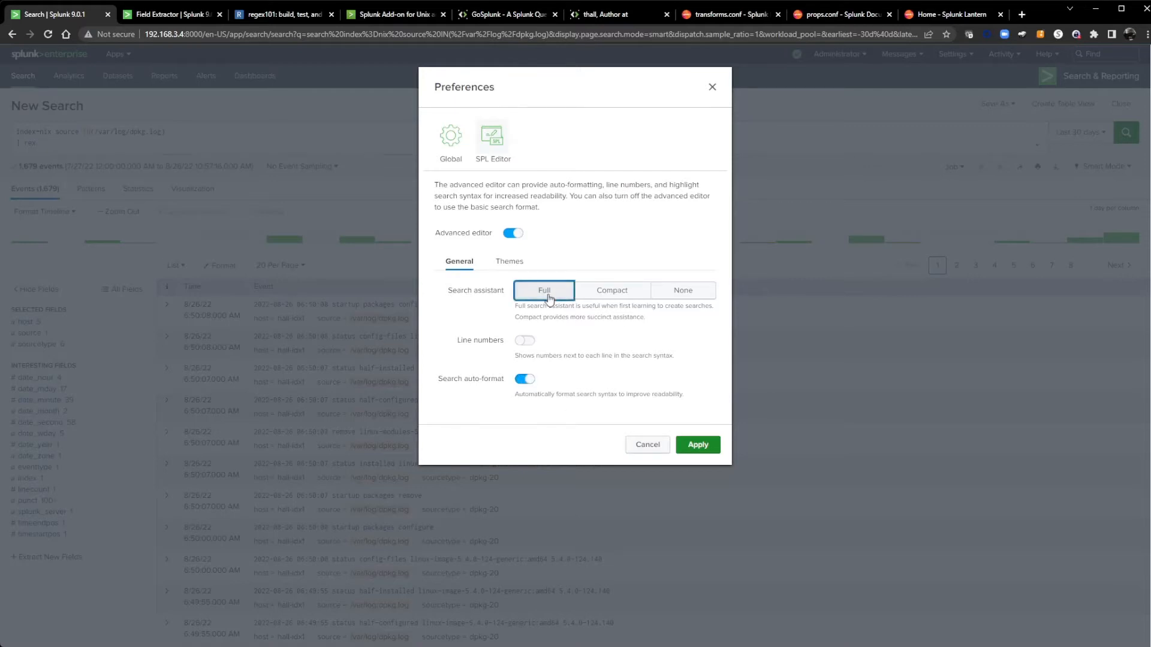
click(695, 449)
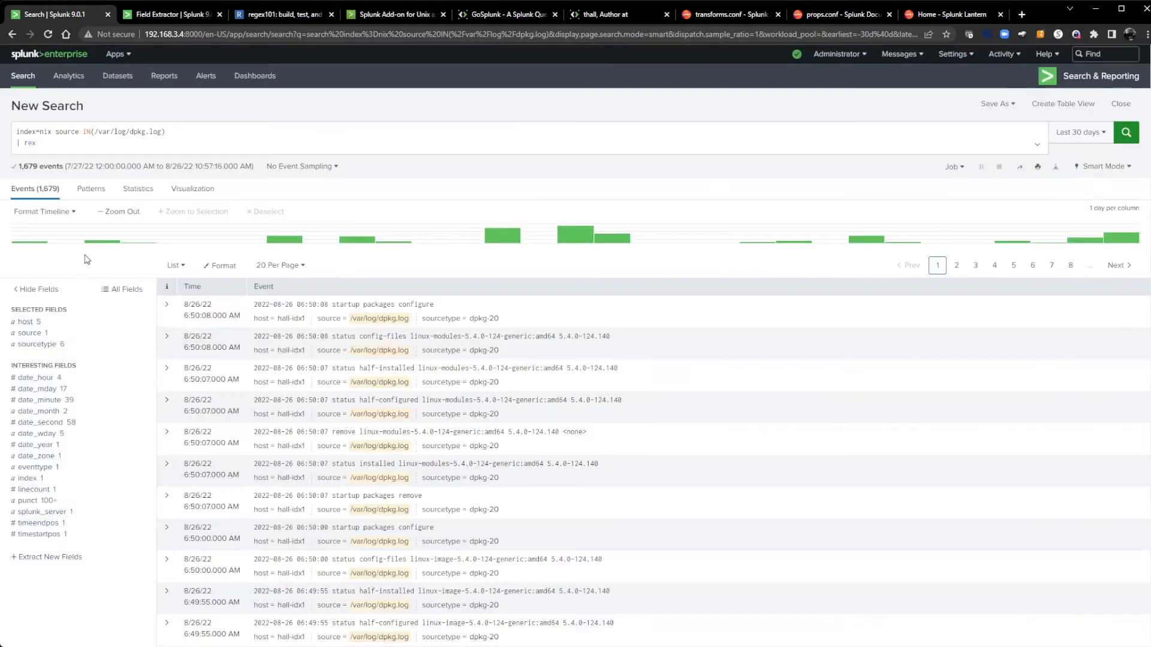
Complete the rex command with the quoted expression "^(?:[^ \n]* ){2}(?P<action>\w+)", run the search, and check the action field's values
click(52, 147)
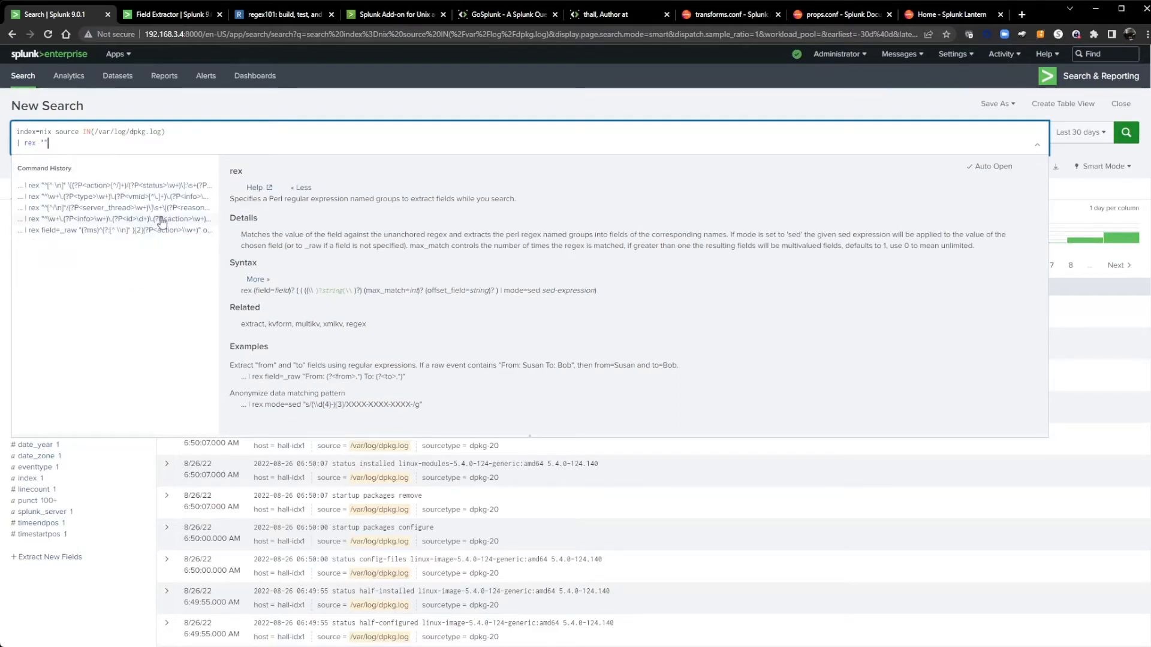
text(^(?:[^ \n]* ){2}(?P<action>\w+))
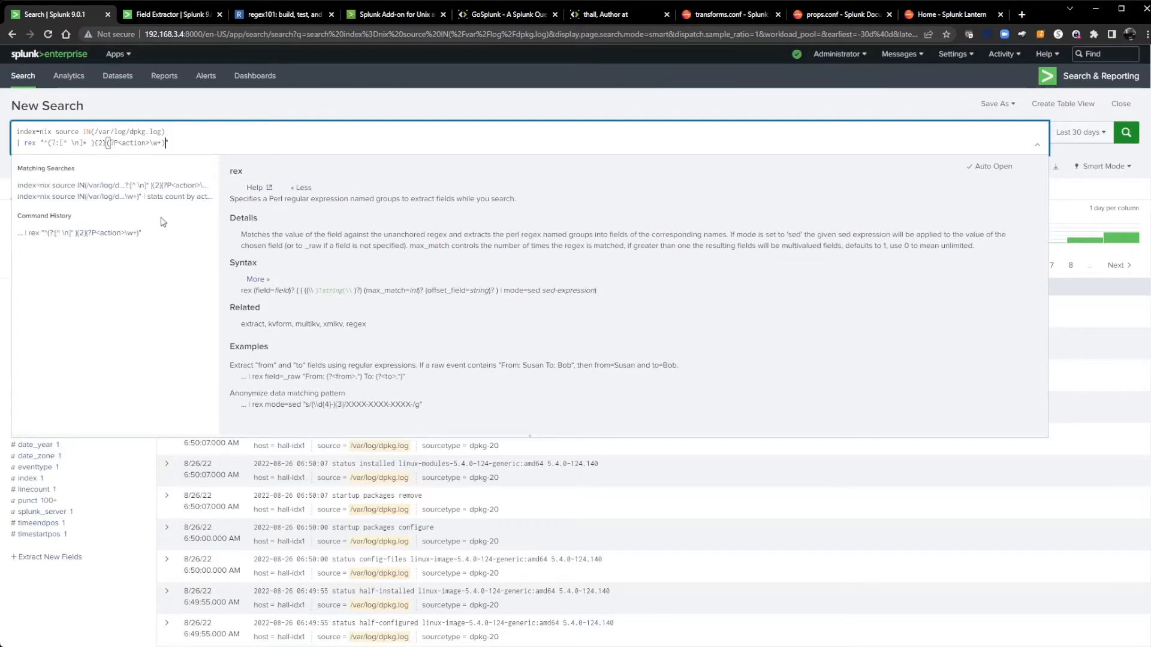
key(End)
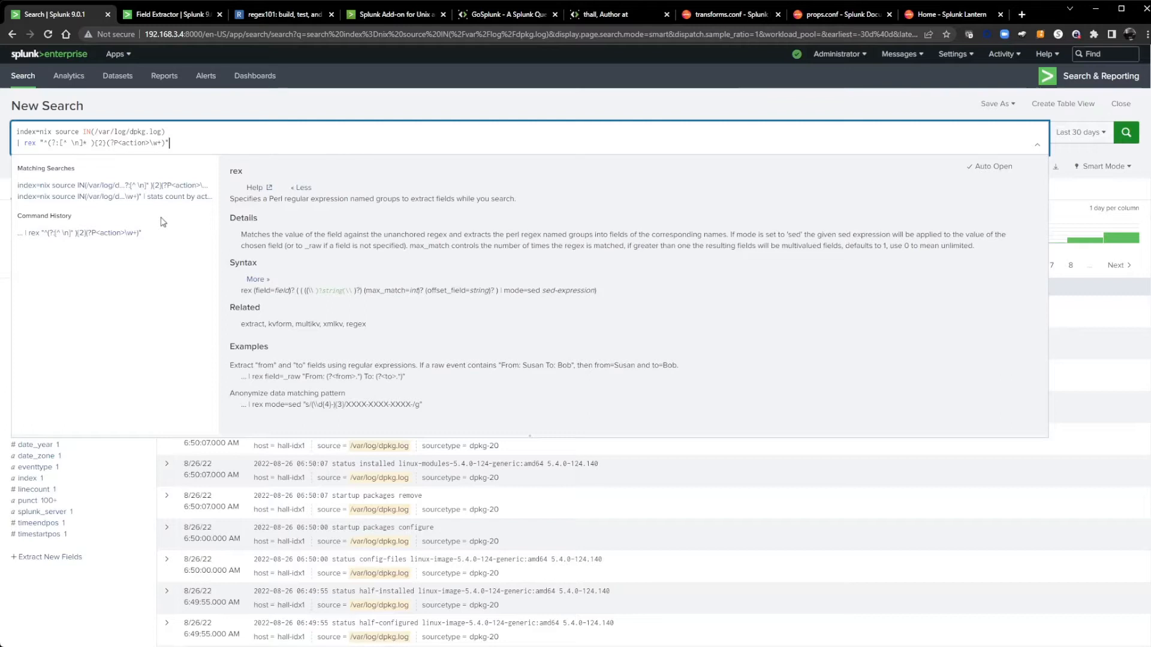
key(Return)
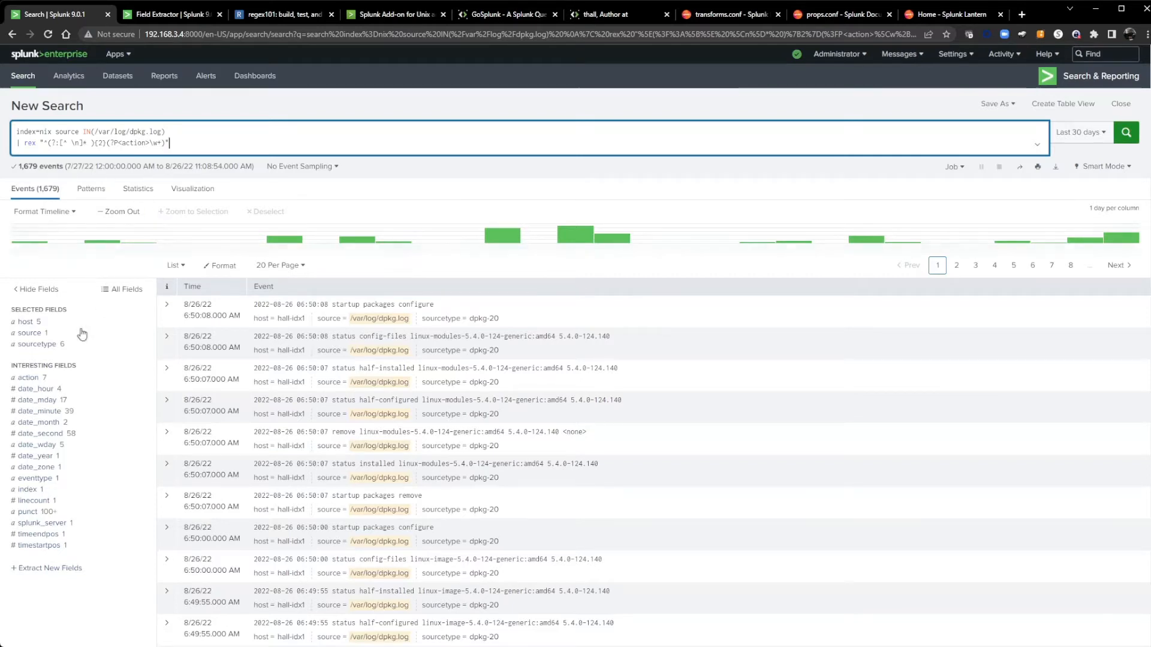
click(28, 378)
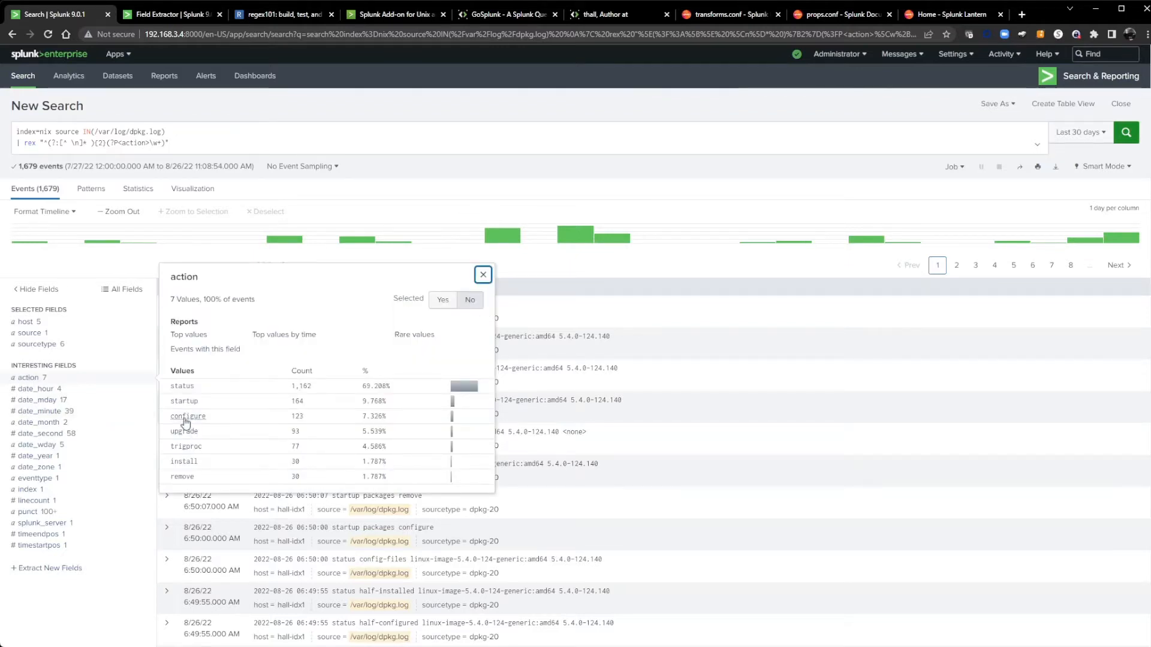
click(483, 275)
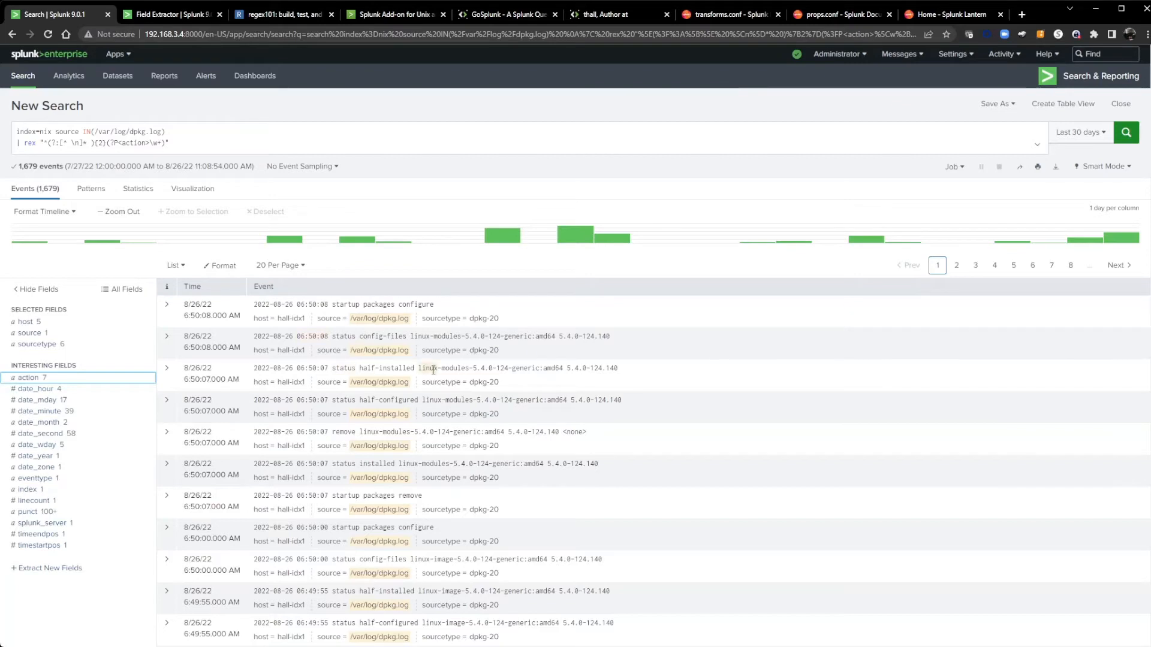
Remove the rex line from the query, leaving only the base search on /var/log/dpkg.log
click(180, 144)
triple_click(119, 145)
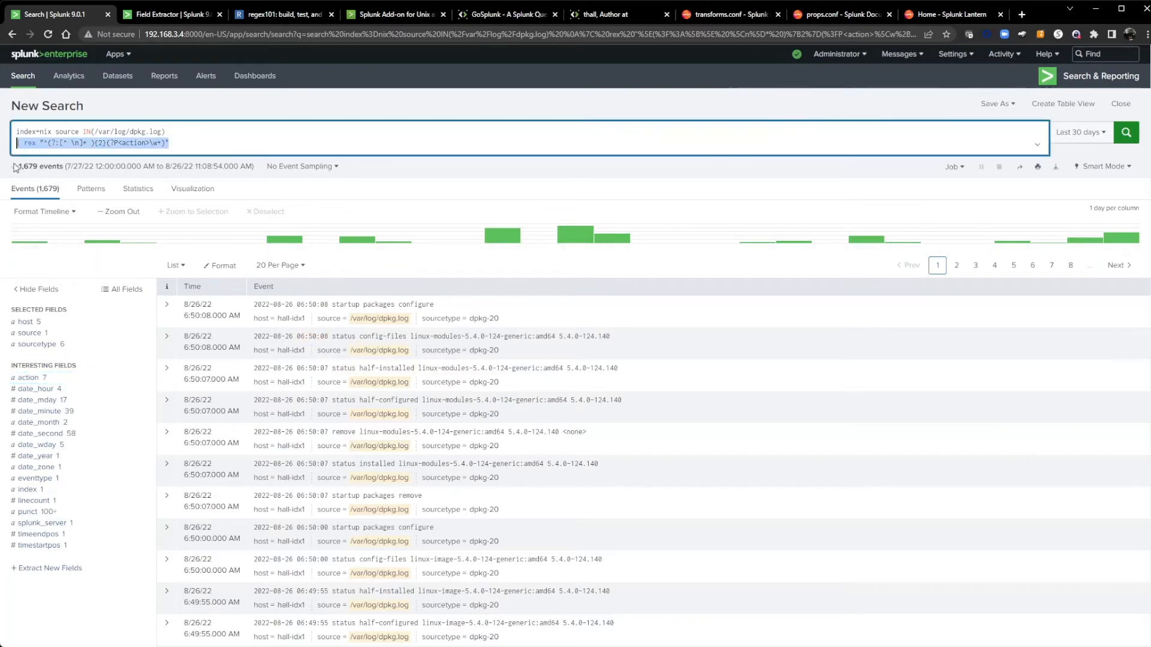
key(BackSpace)
key(BackSpace)
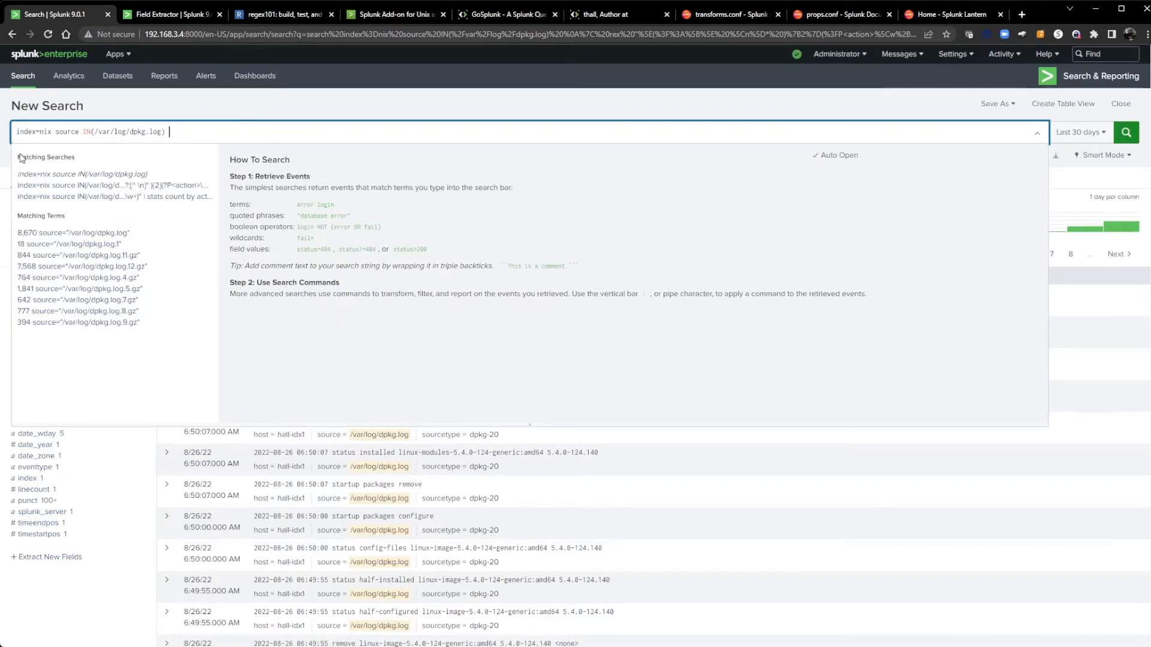
key(Return)
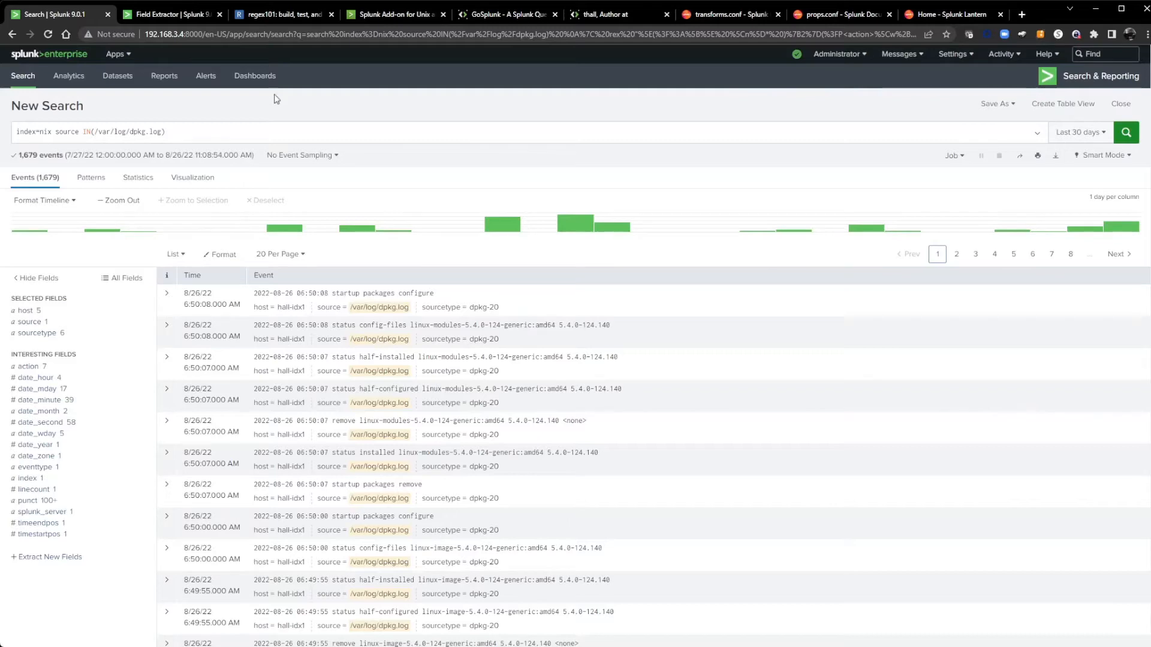
Examine the transforms.conf documentation, including its regex examples and the REGEX and FORMAT settings, and bring up the props.conf documentation
click(719, 13)
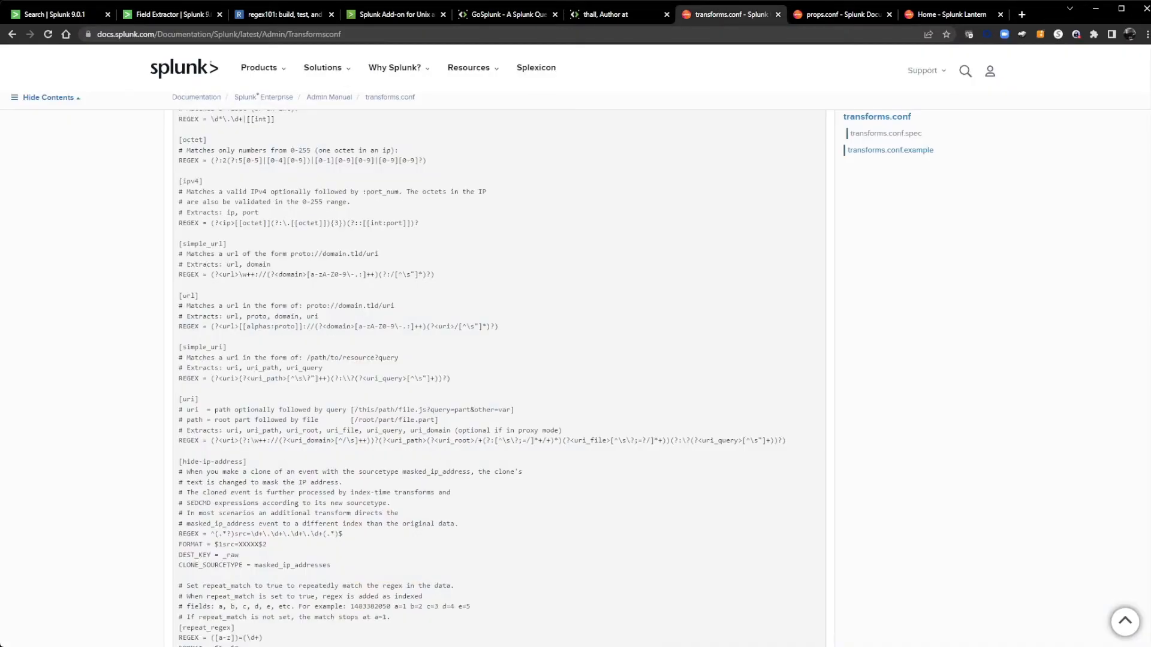
click(12, 35)
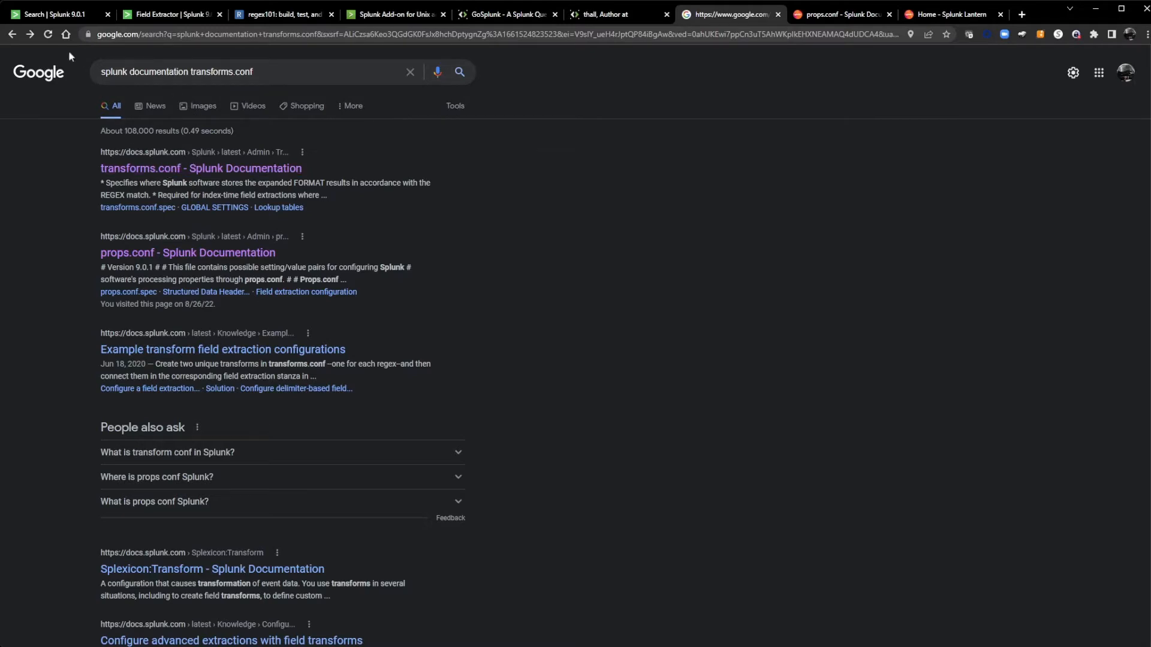
click(32, 35)
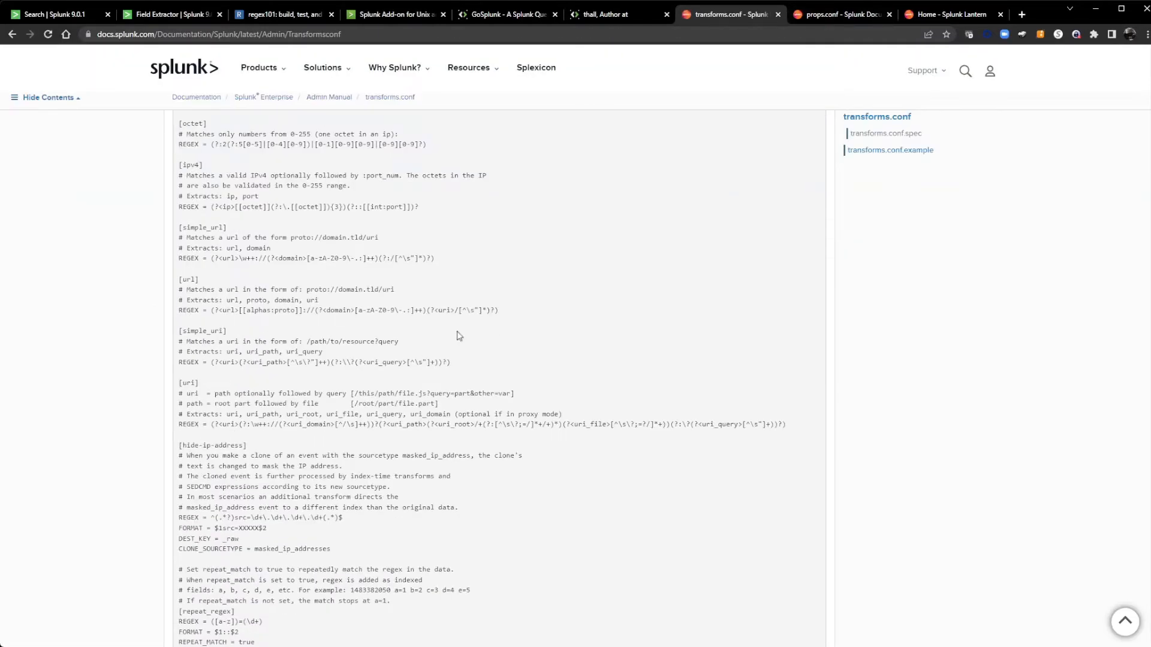
scroll(345, 502, up, 5)
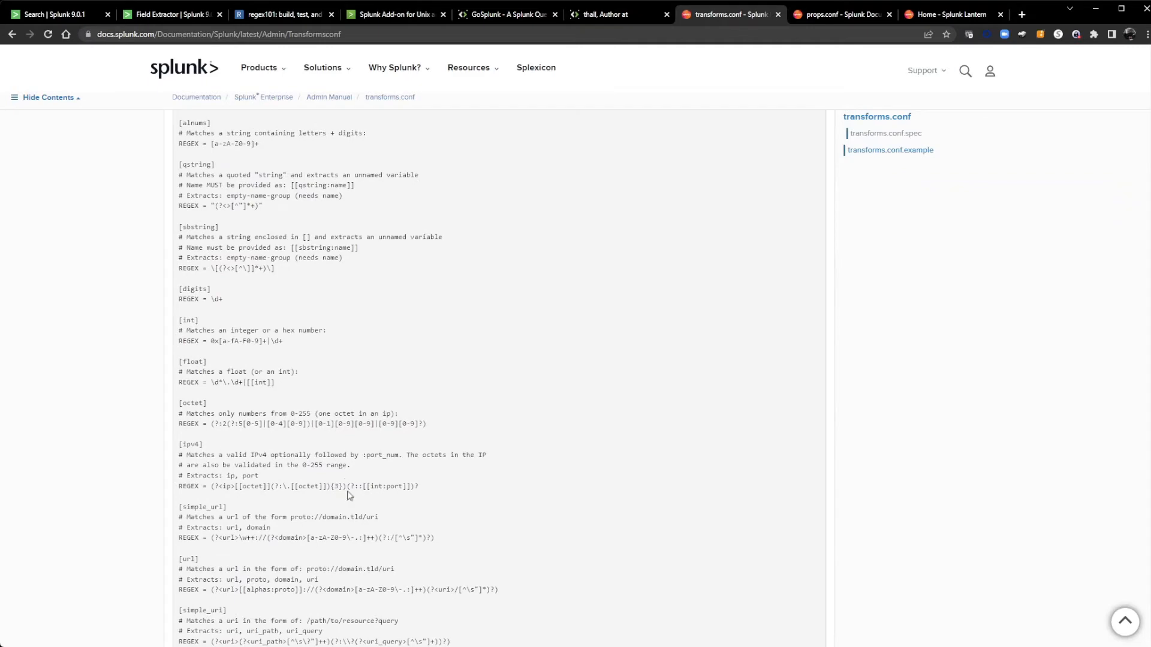
scroll(349, 496, up, 2)
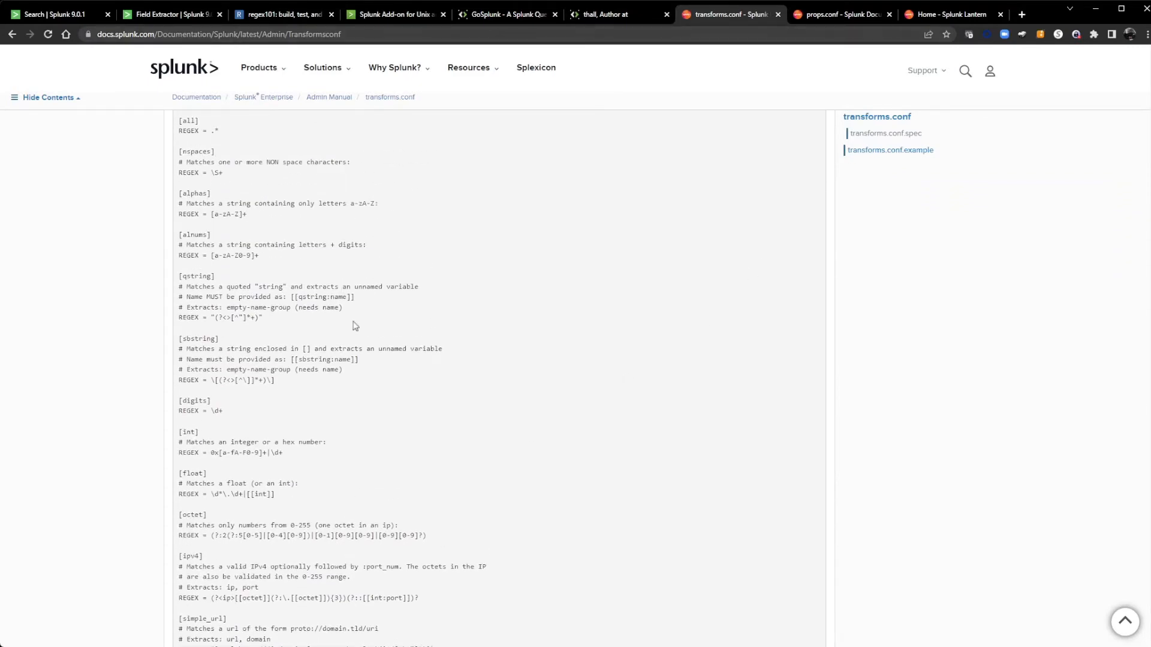
scroll(356, 326, up, 1)
scroll(499, 377, up, 20)
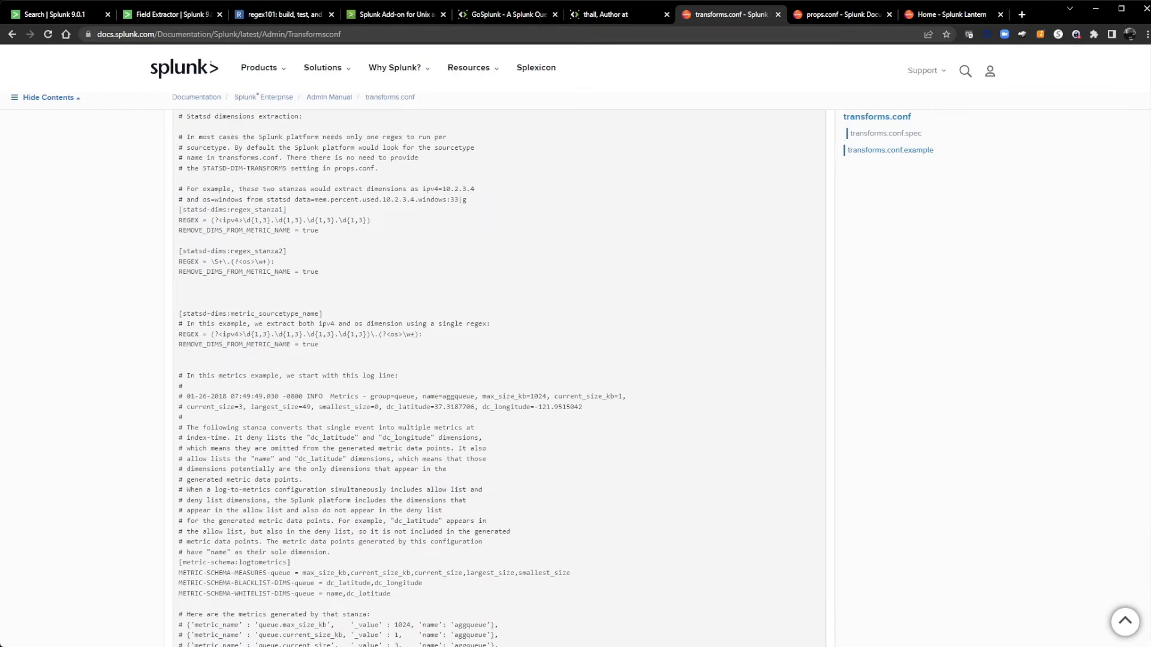
scroll(1120, 84, down, 20)
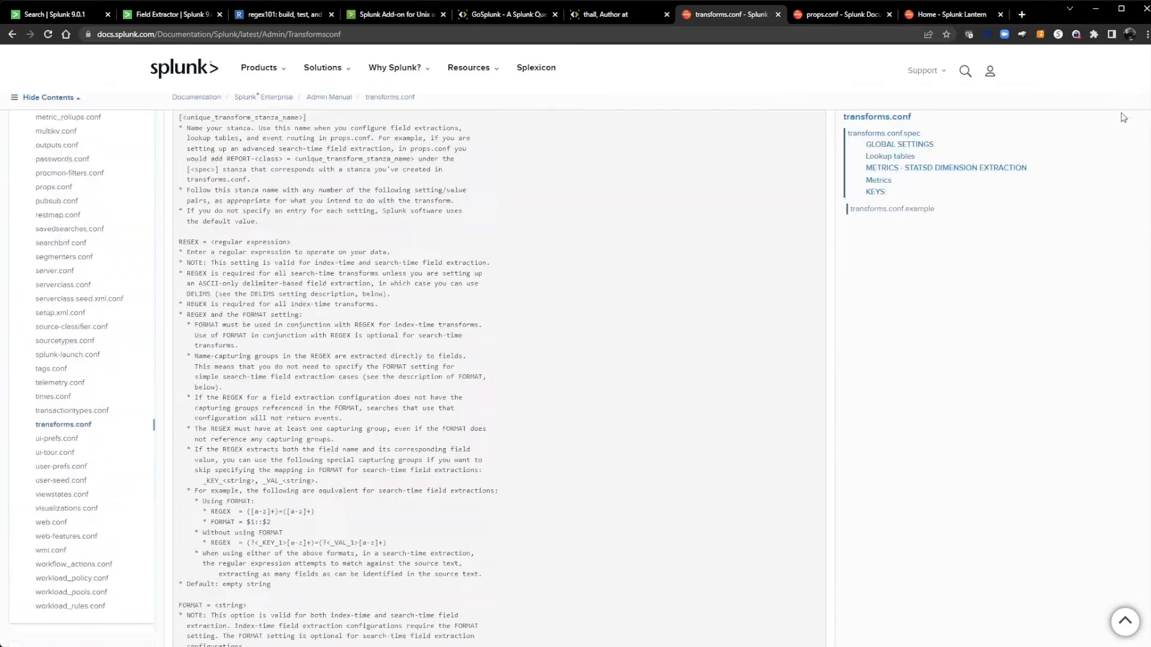
scroll(1121, 119, up, 2)
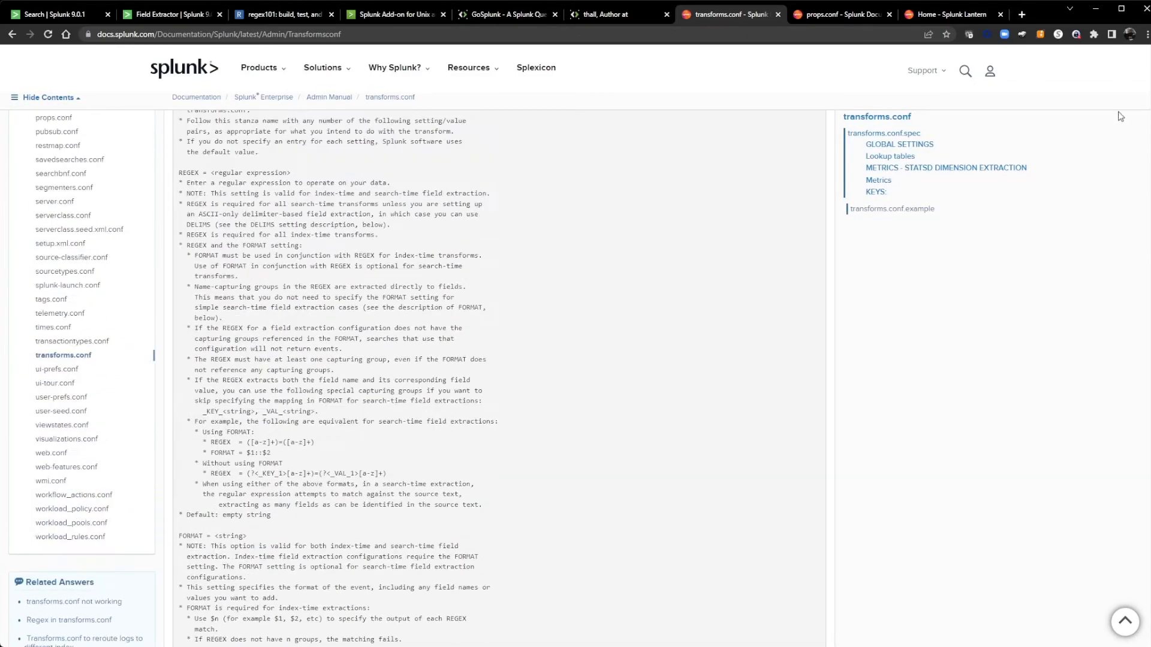
click(832, 22)
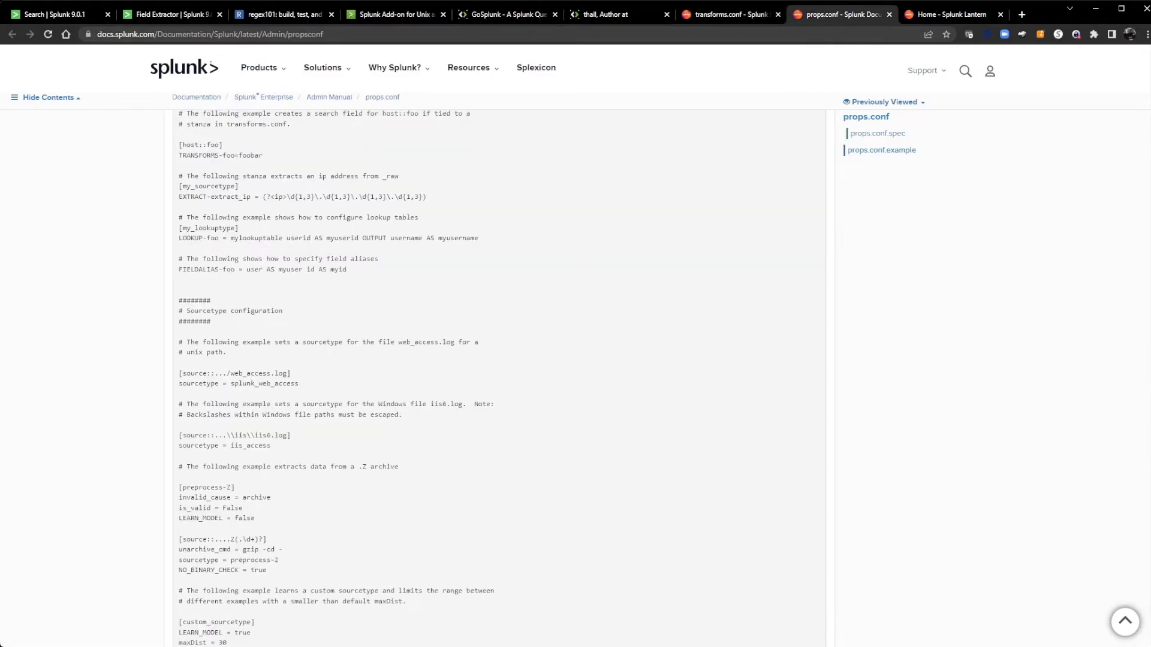
Look over the props.conf specification, close the Field Extractor page, and return to the Splunk search page
drag(1150, 564, 1150, 221)
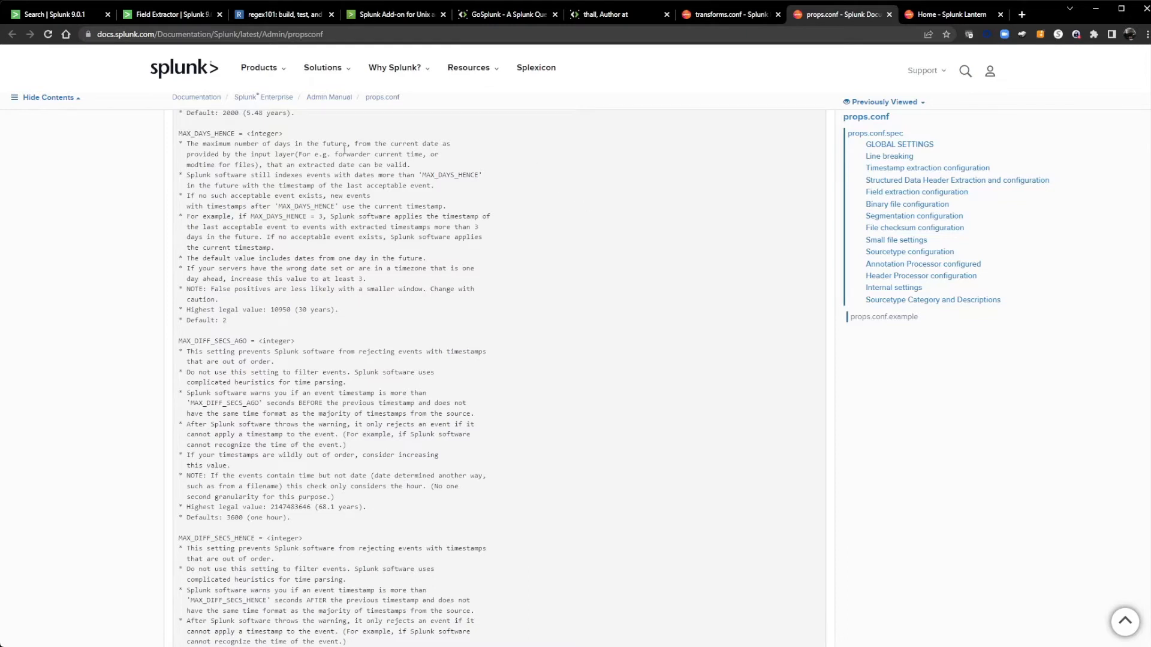
click(219, 14)
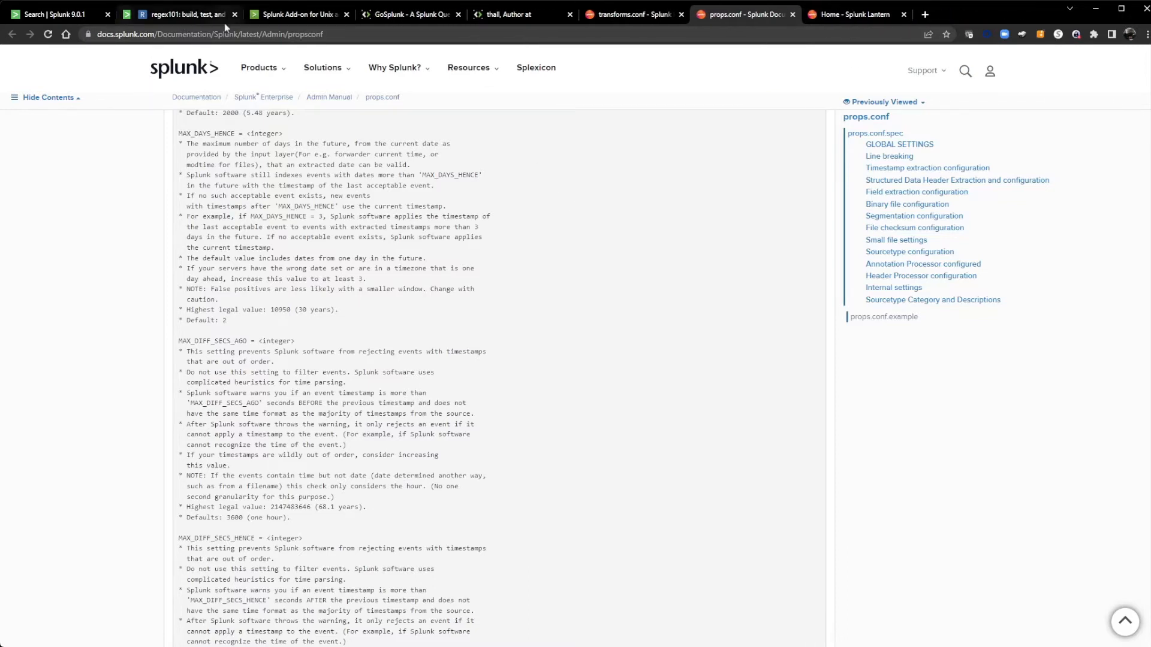
click(98, 17)
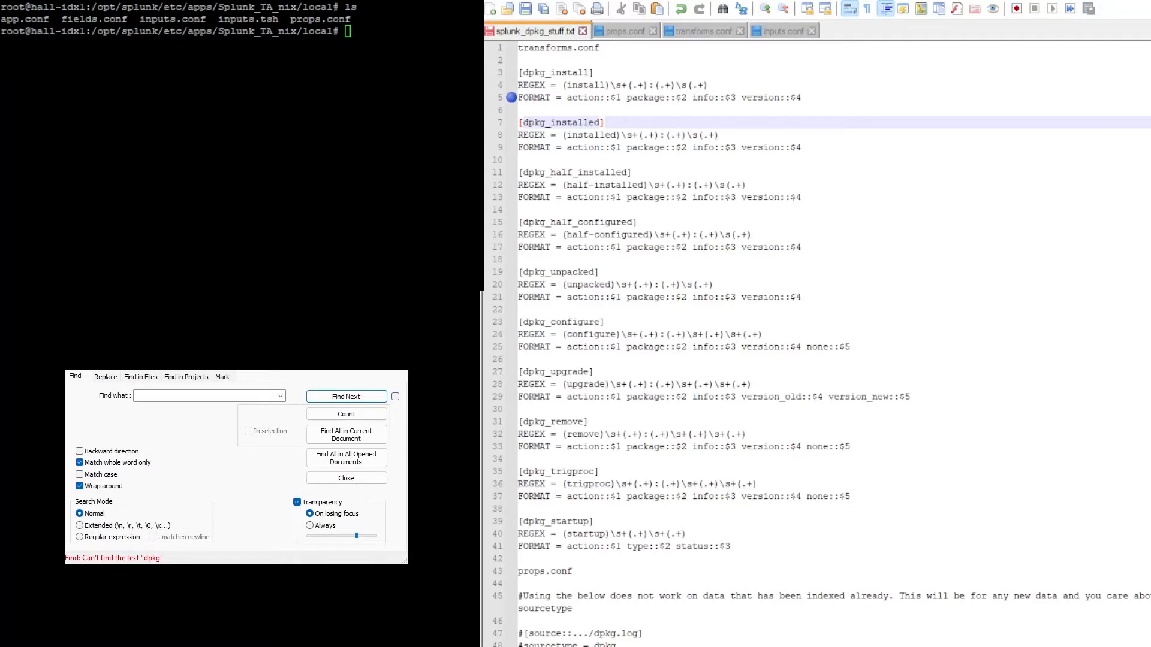
Switch to Notepad++ and look through the dpkg stanzas in splunk_dpkg_stuff.txt and the contents of props.conf, inputs.conf and transforms.conf
click(594, 521)
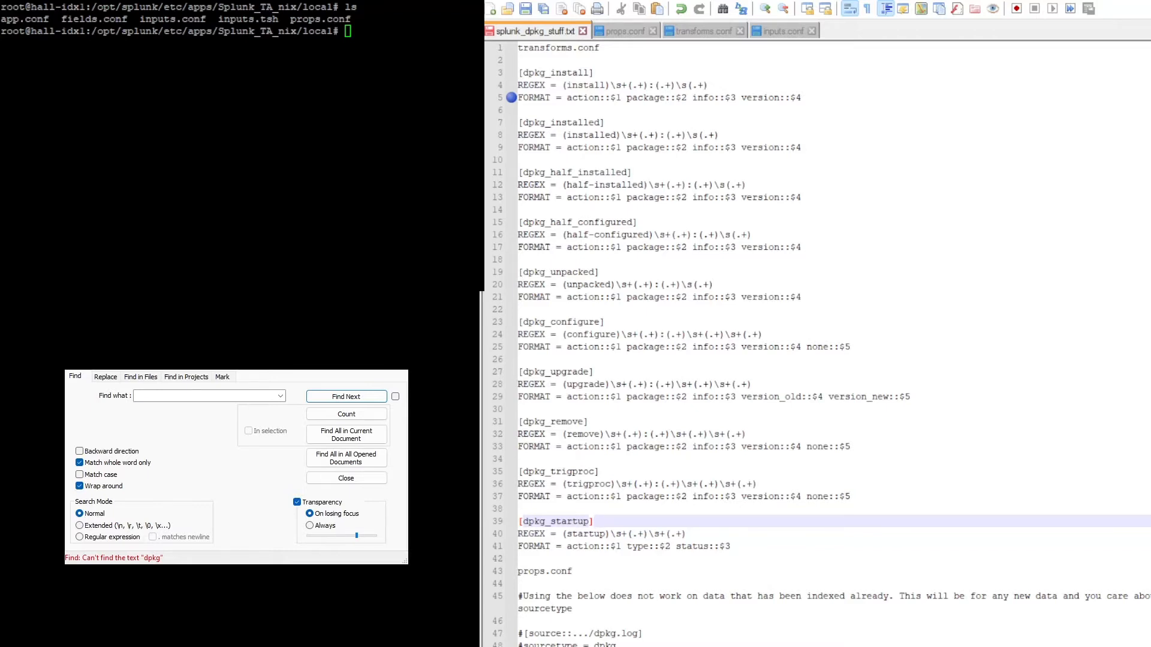
scroll(690, 214, down, 4)
scroll(690, 214, up, 4)
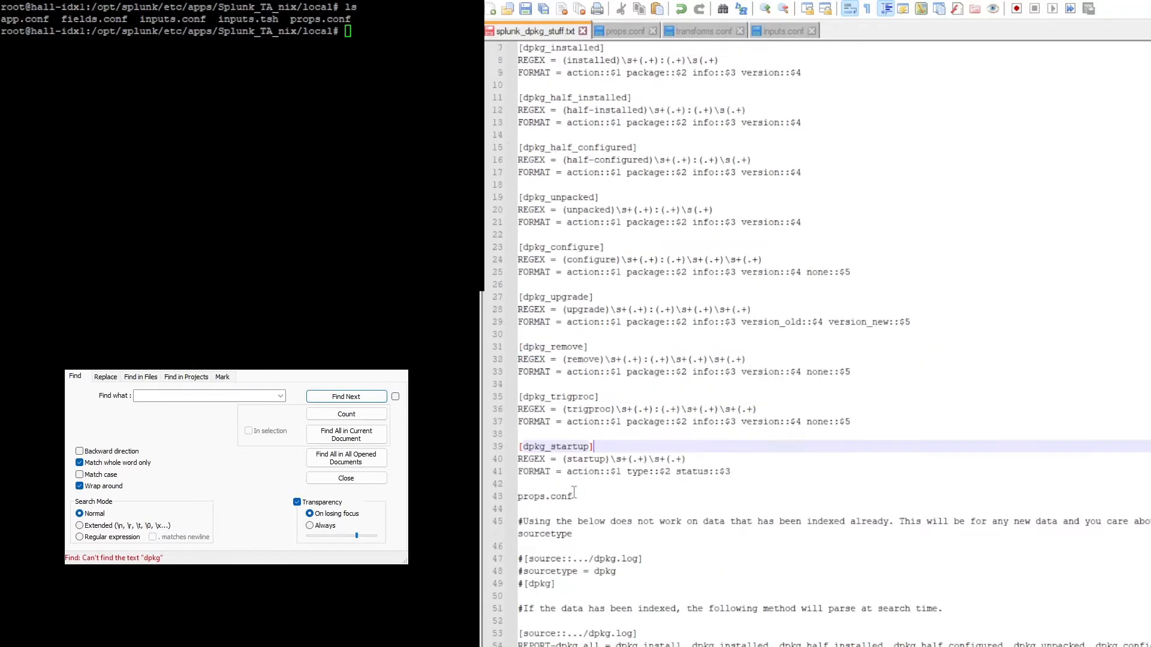
click(629, 36)
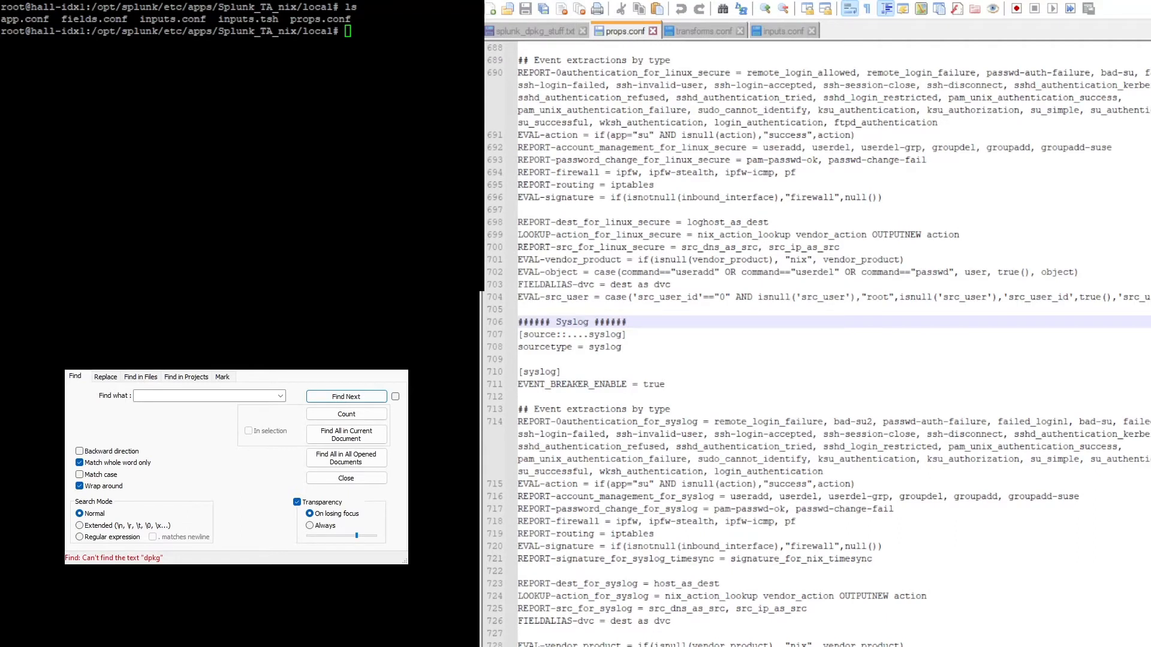
click(783, 29)
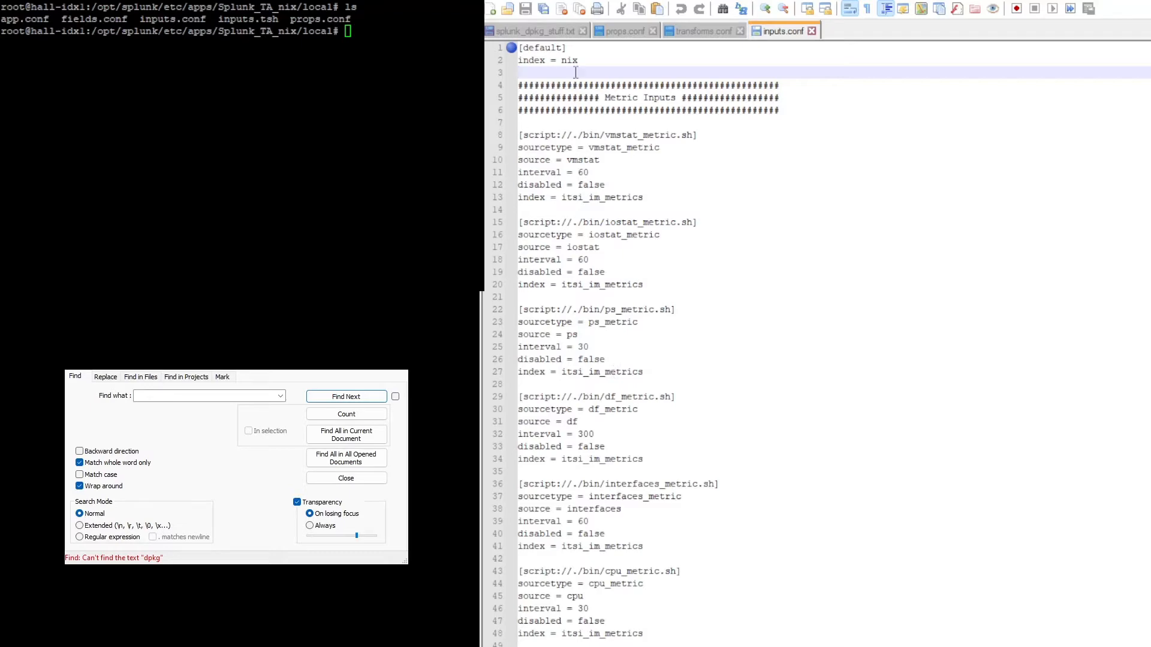
click(699, 30)
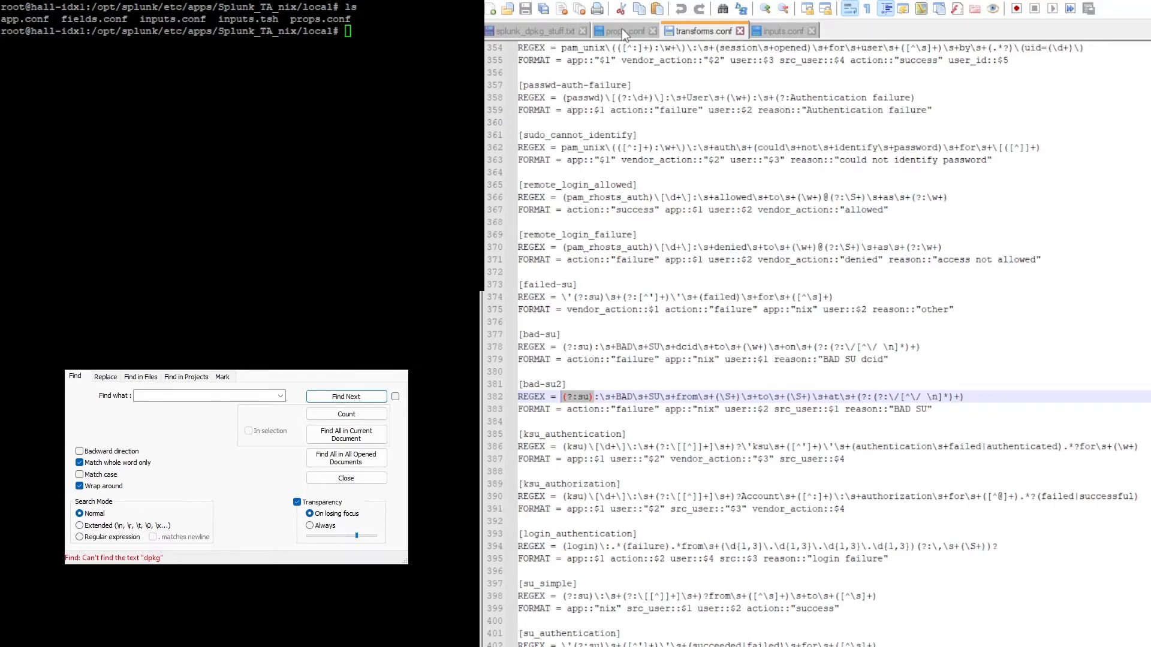
Search props.conf for dpkg and for syslog, matching whole words only
click(621, 28)
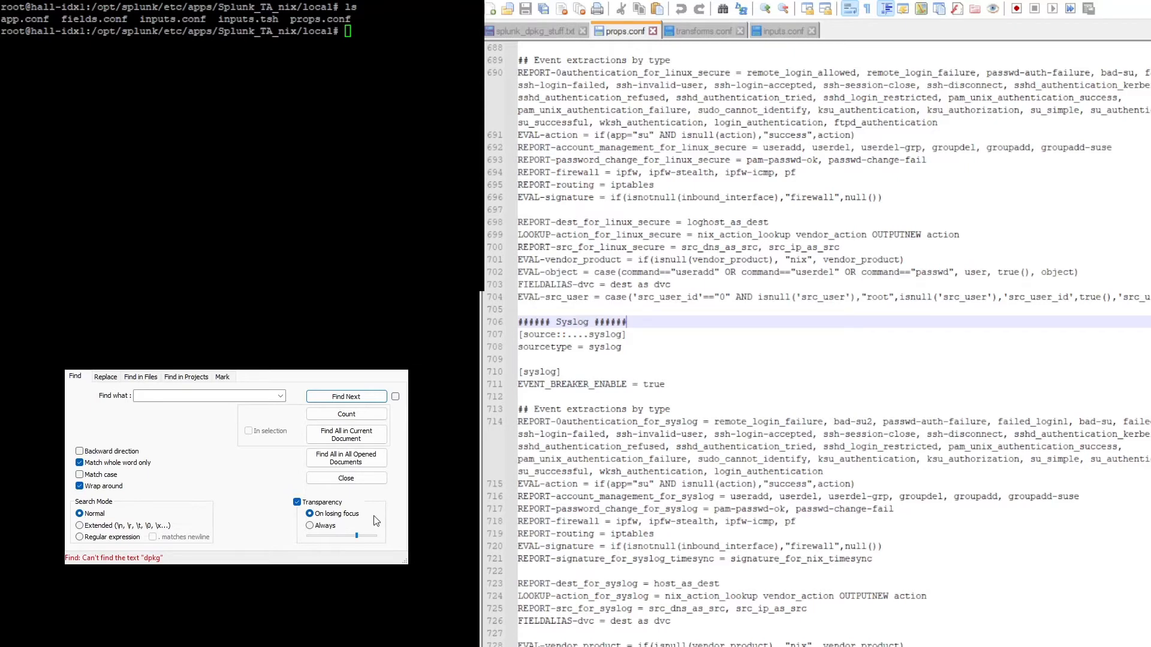
click(204, 400)
text(dpkg)
key(Return)
key(BackSpace)
text(syslog)
key(Return)
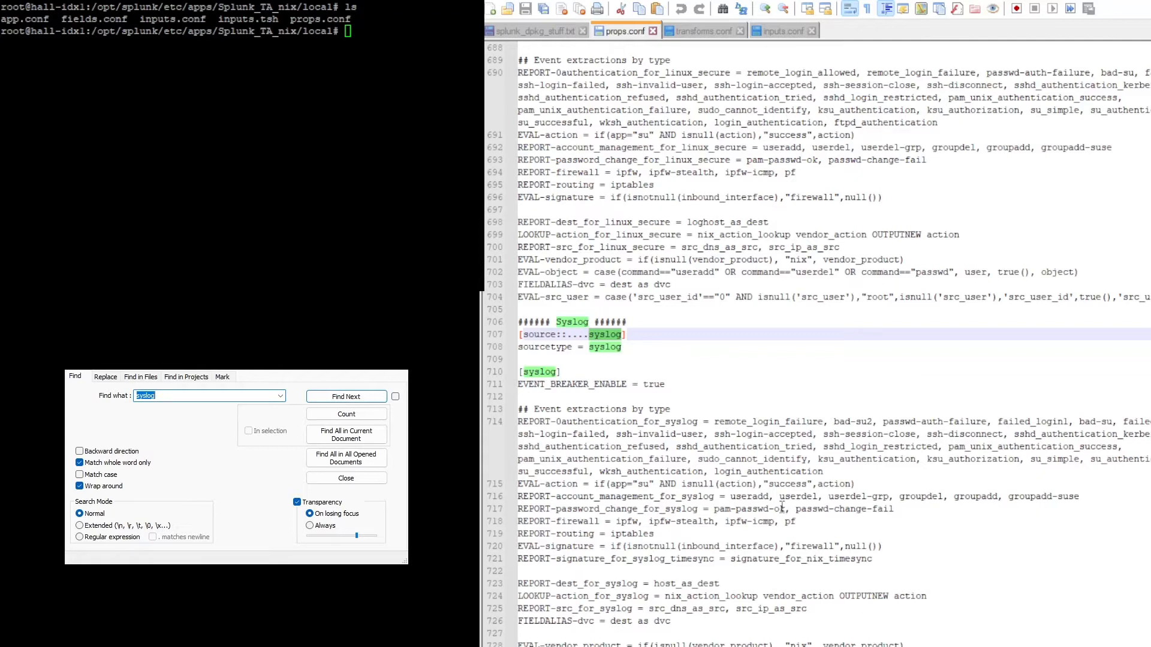
Compare the [source::....syslog] stanza in props.conf with the sourcetype field's values in the Splunk dpkg.log search
click(639, 350)
click(563, 334)
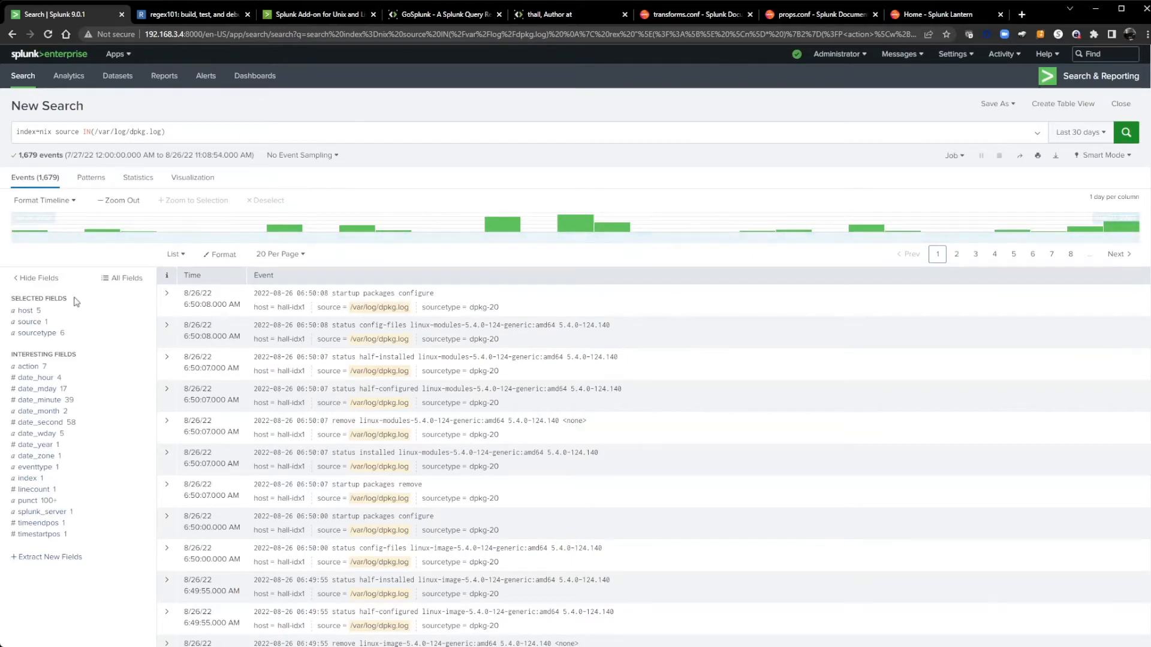
click(43, 333)
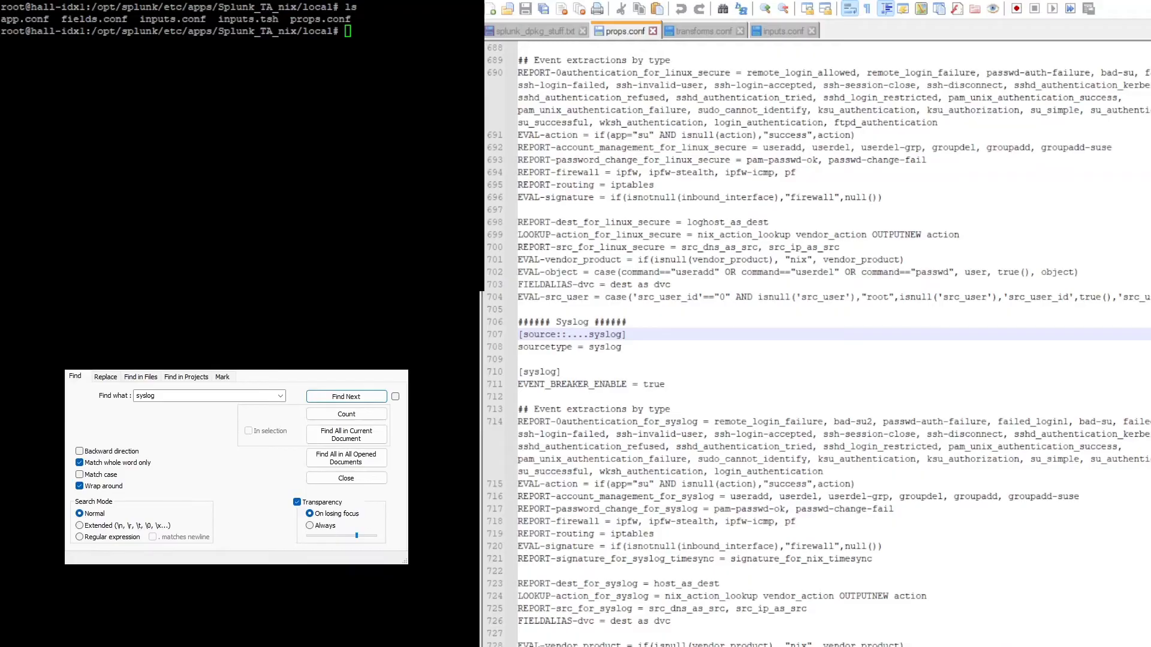
click(519, 460)
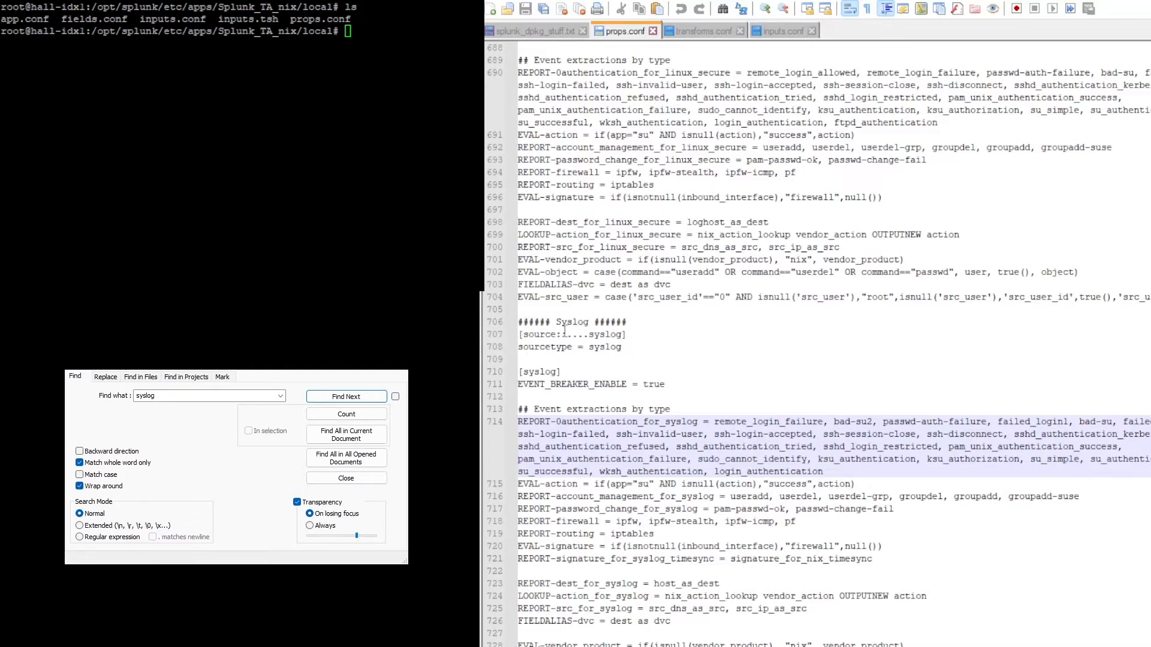
Search inputs.conf for var/log and examine its monitor stanza and the /root/.bash_history monitor stanza
click(791, 37)
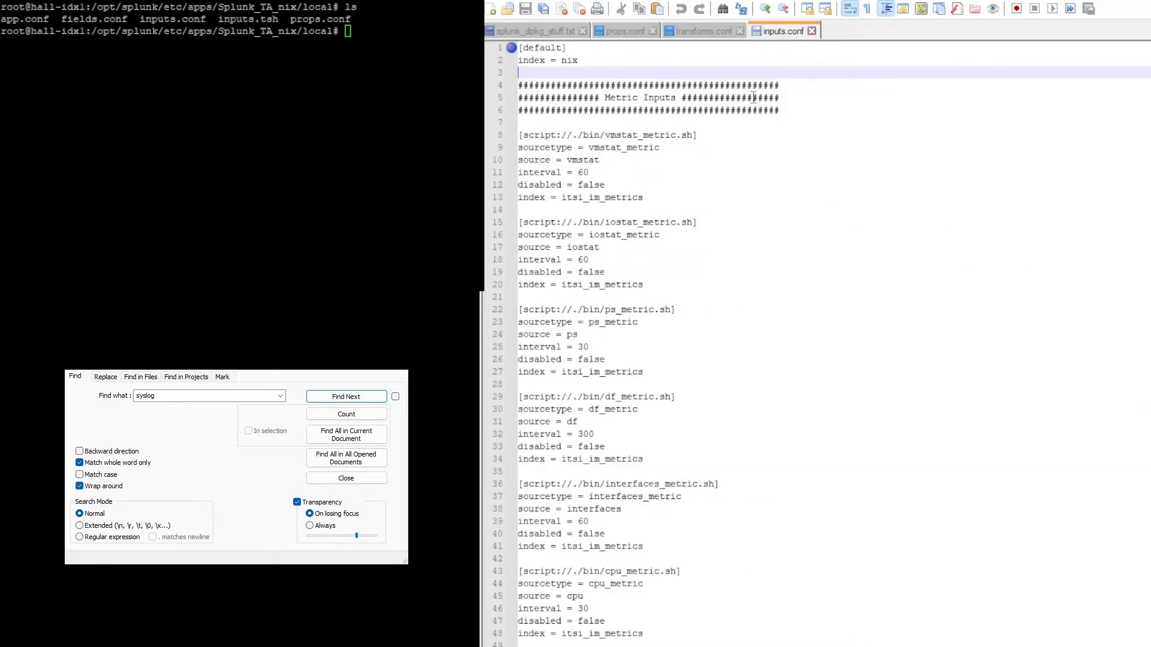
key(ctrl+f)
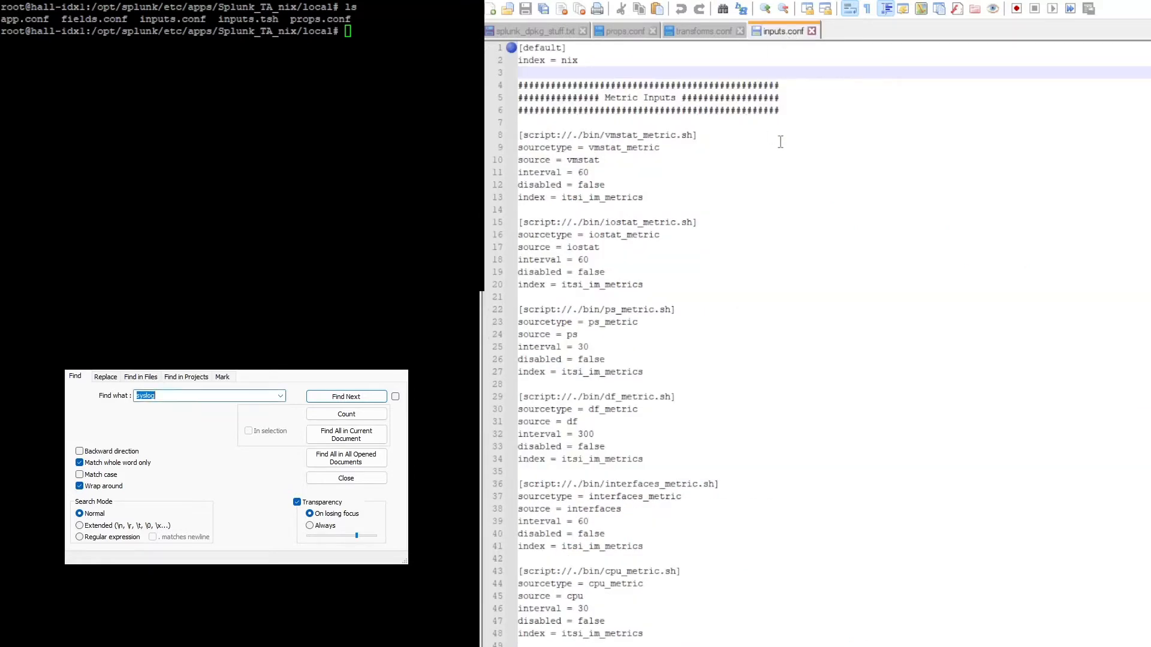
text(var/)
key(Return)
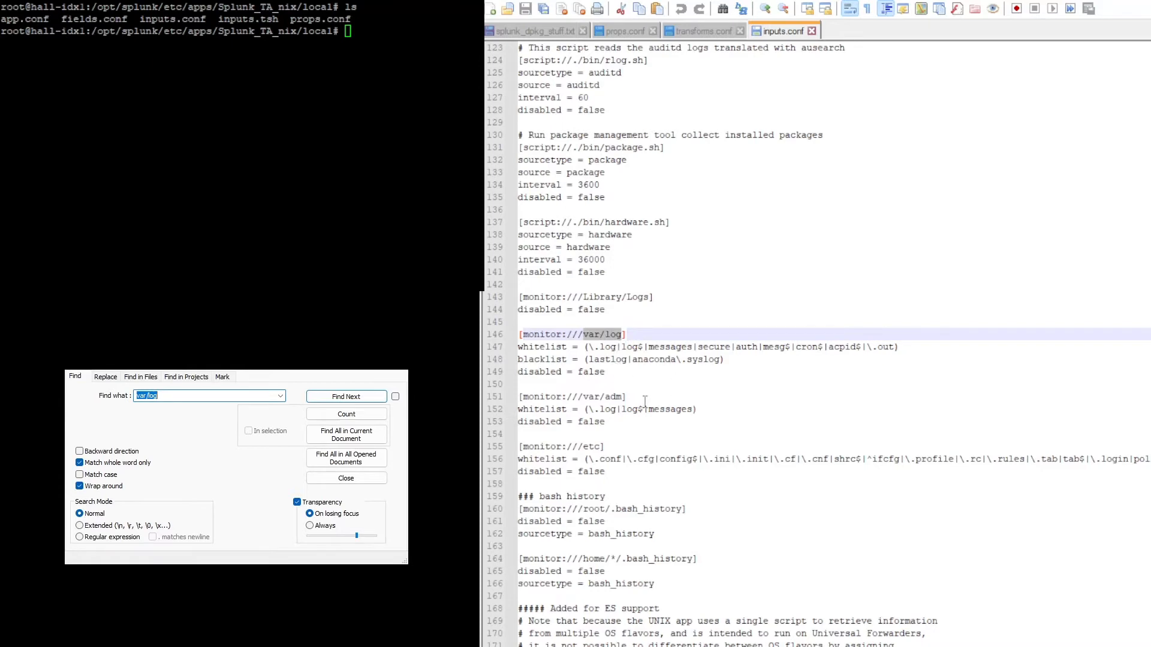
drag(693, 533, 511, 515)
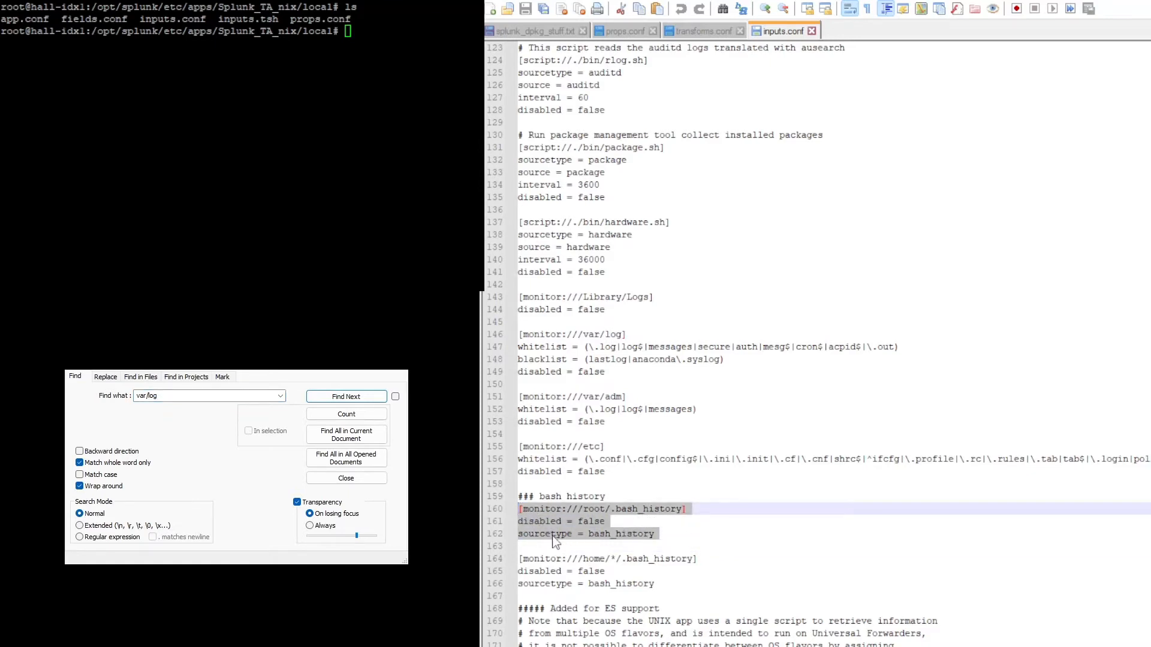
click(687, 545)
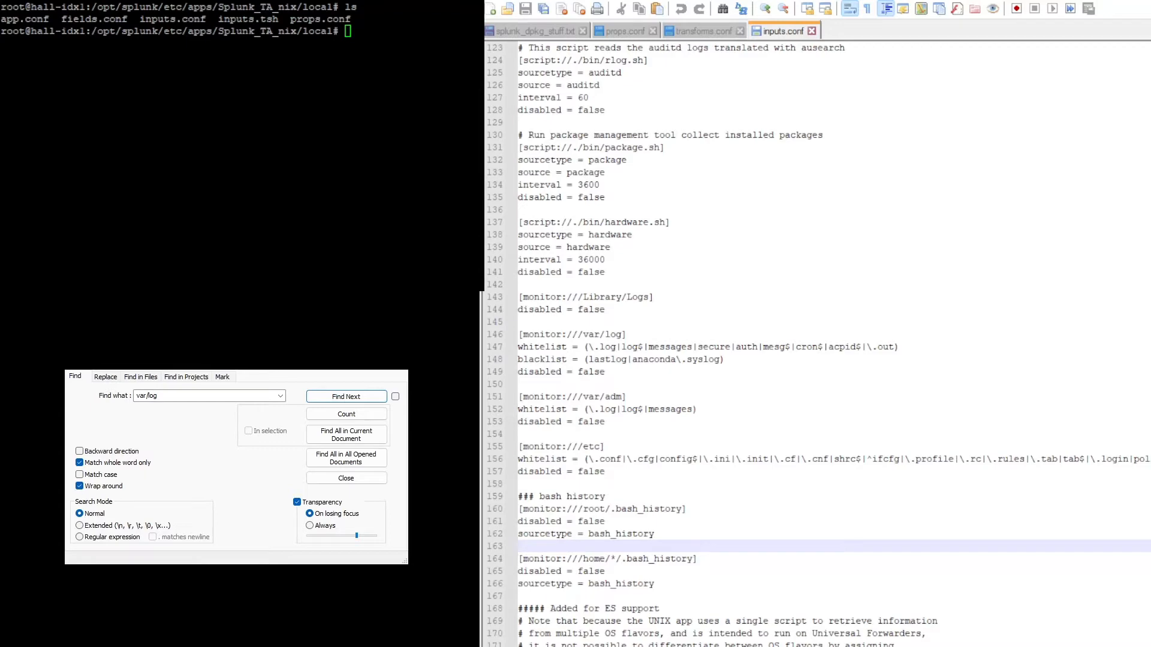
Review the syslog section of props.conf, from its source stanza and sourcetype assignment to the [syslog] stanza
click(632, 29)
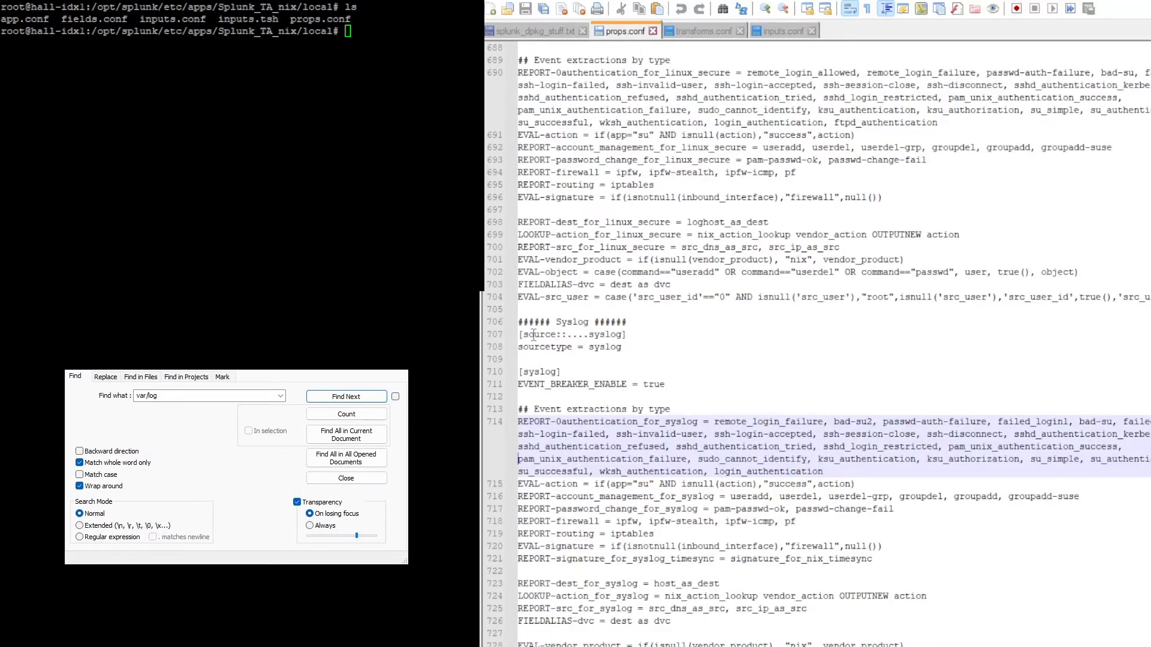
drag(534, 334, 619, 354)
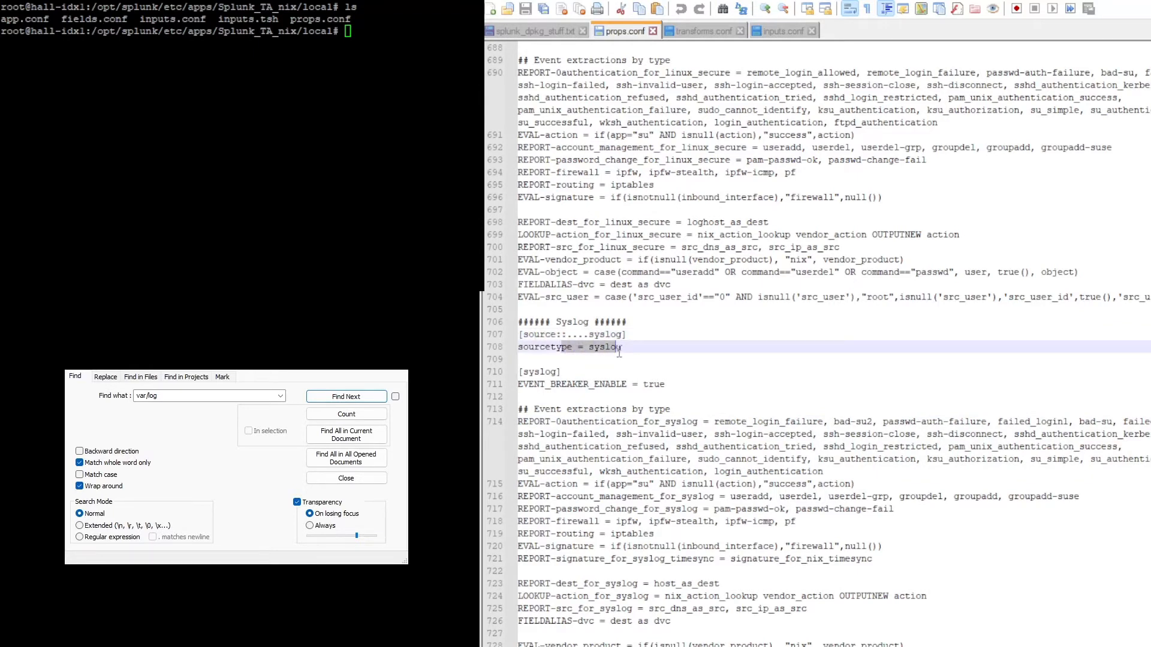
click(547, 375)
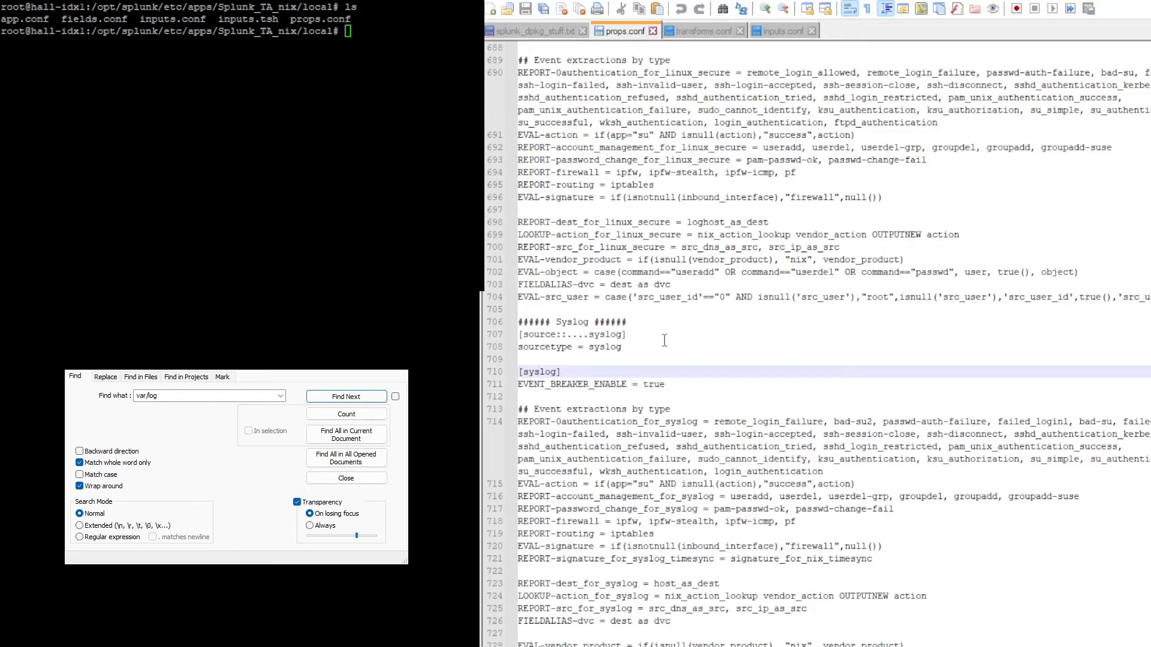
Examine the props.conf section of splunk_dpkg_stuff.txt, including the commented sourcetype lines and the [source::.../dpkg.log] search-time stanza
click(549, 33)
scroll(544, 399, down, 5)
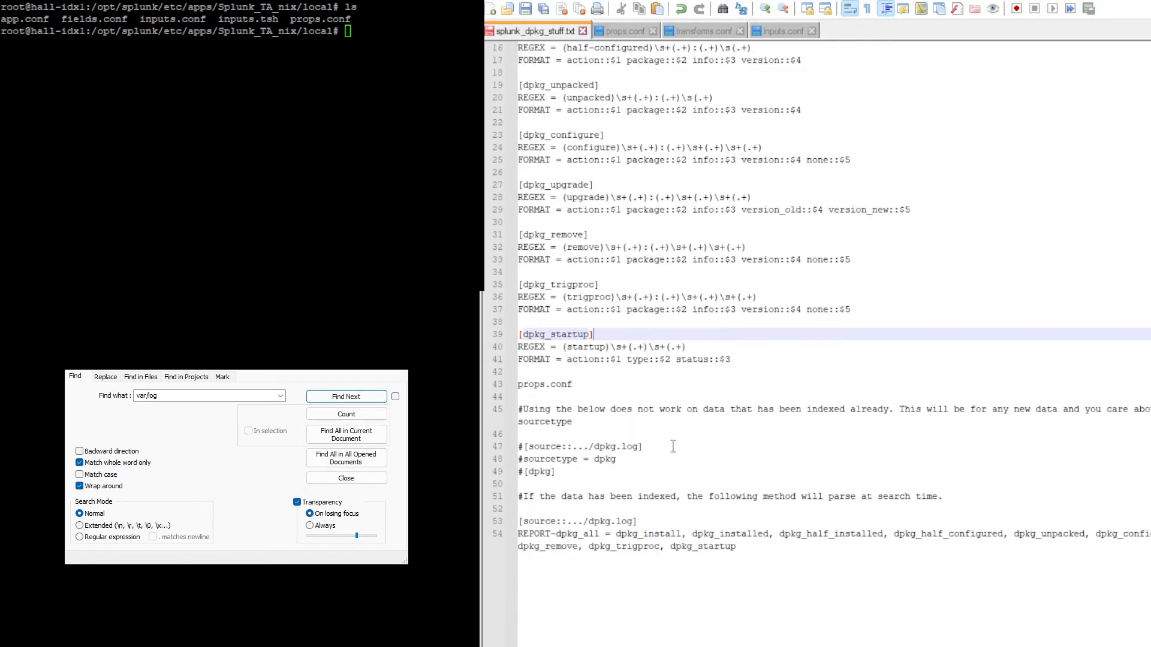
drag(564, 472, 573, 405)
scroll(642, 509, down, 3)
click(530, 409)
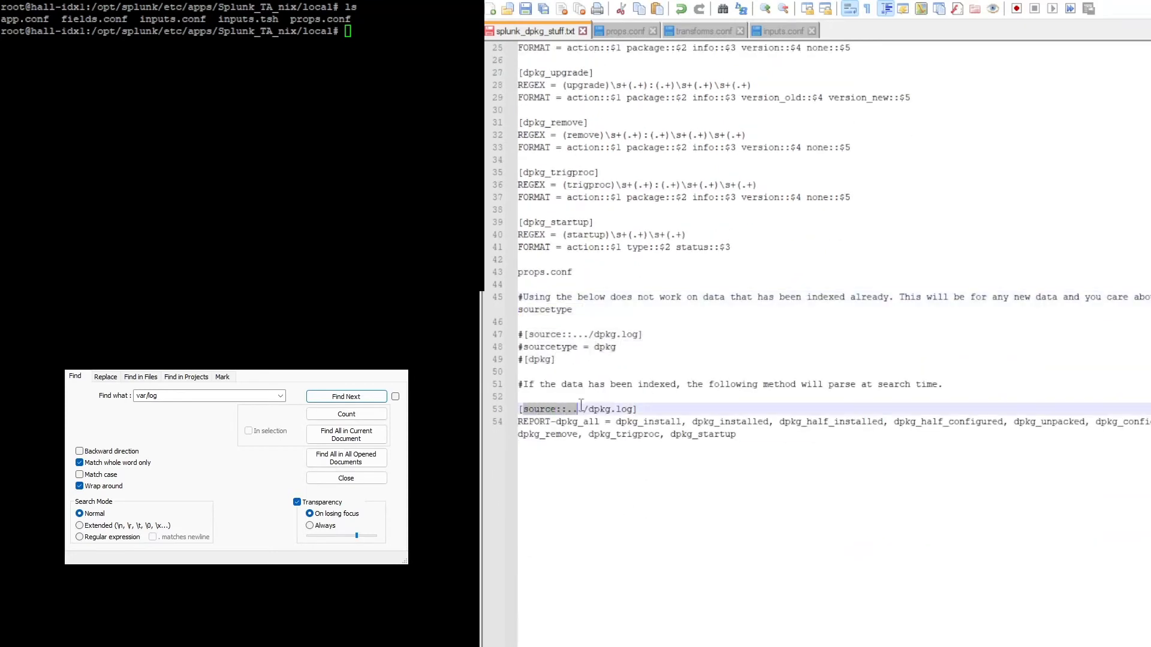
click(676, 394)
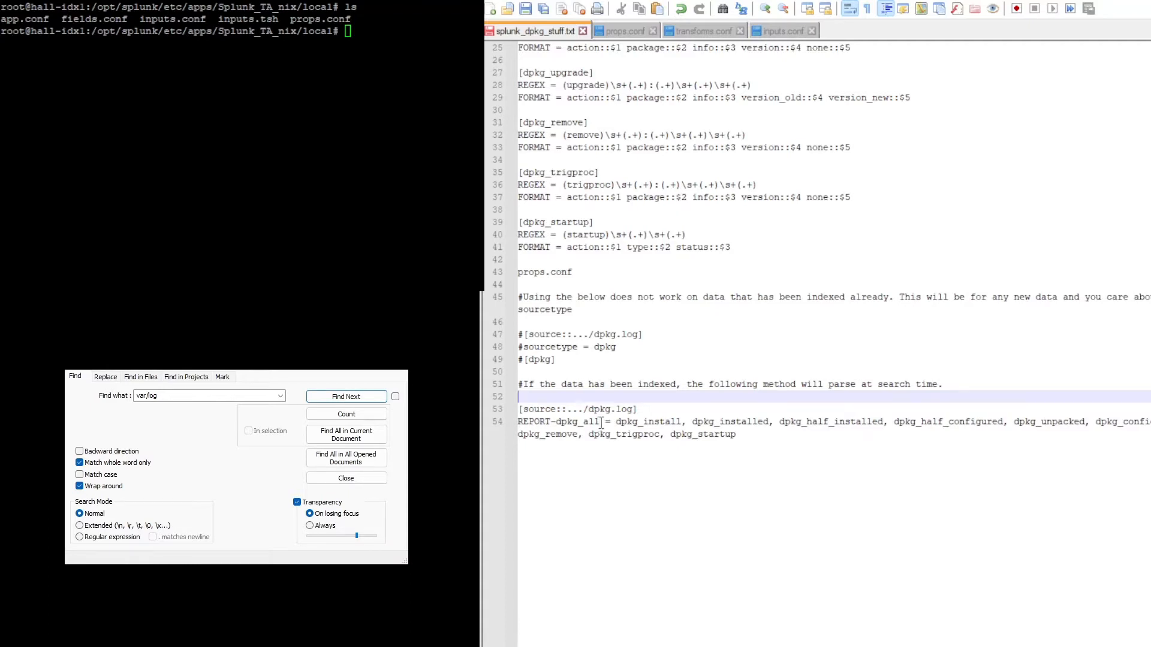
drag(583, 410, 566, 409)
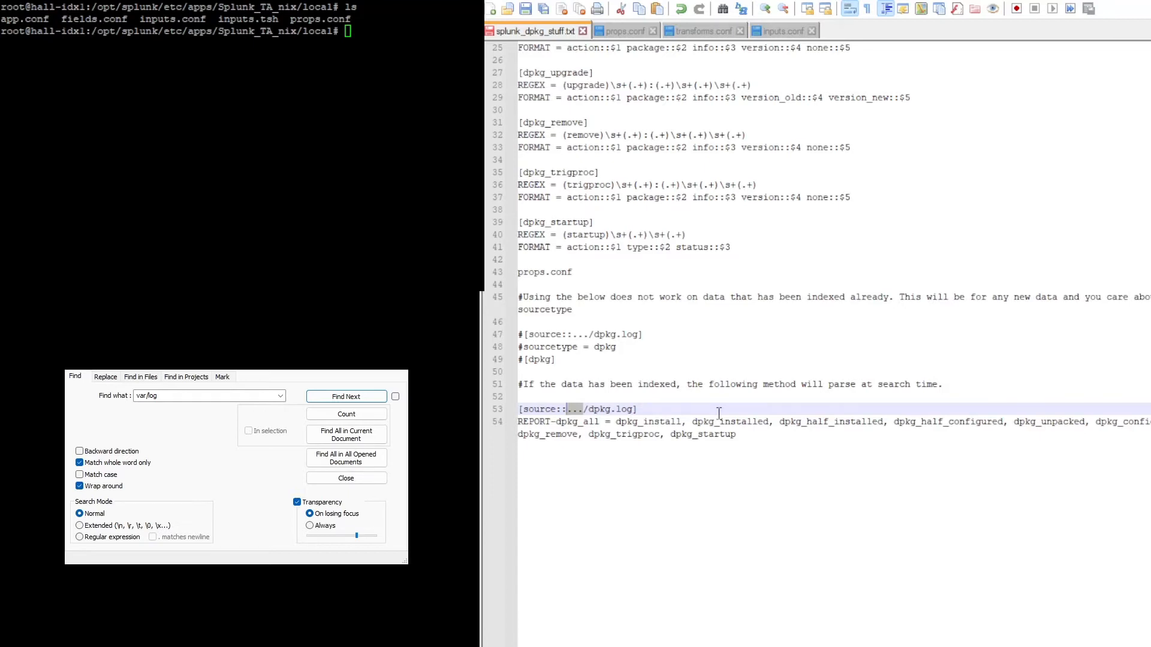
click(756, 488)
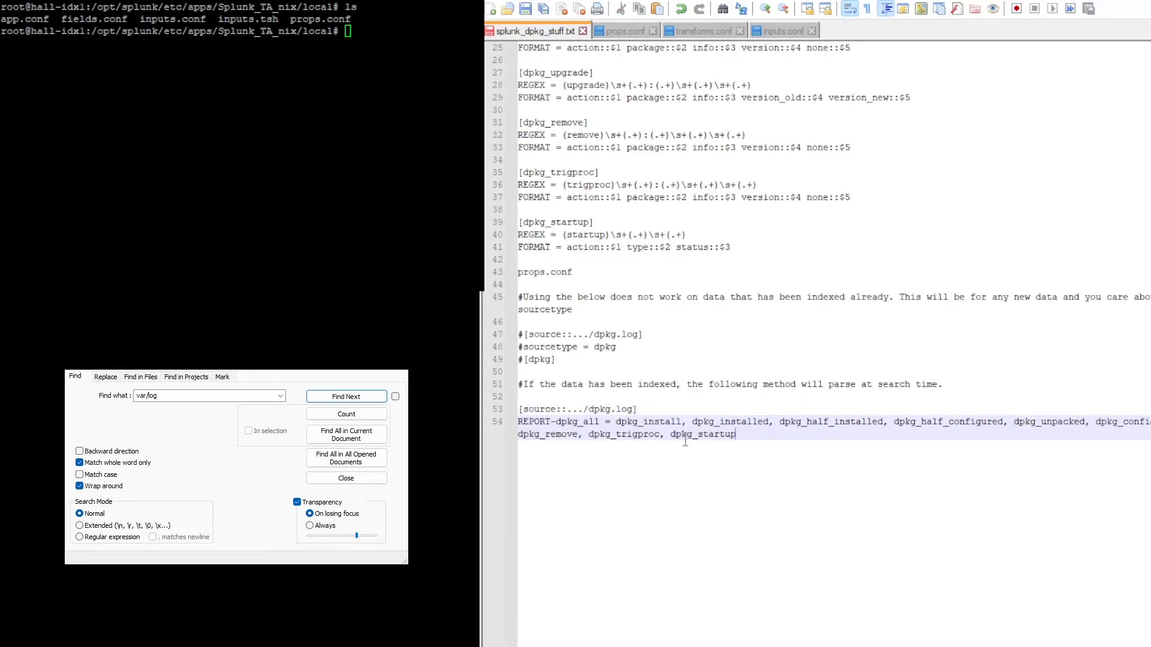
Match the transform names in the REPORT-dpkg_all line, such as dpkg_startup, to their transforms.conf stanzas in splunk_dpkg_stuff.txt
drag(737, 437, 677, 443)
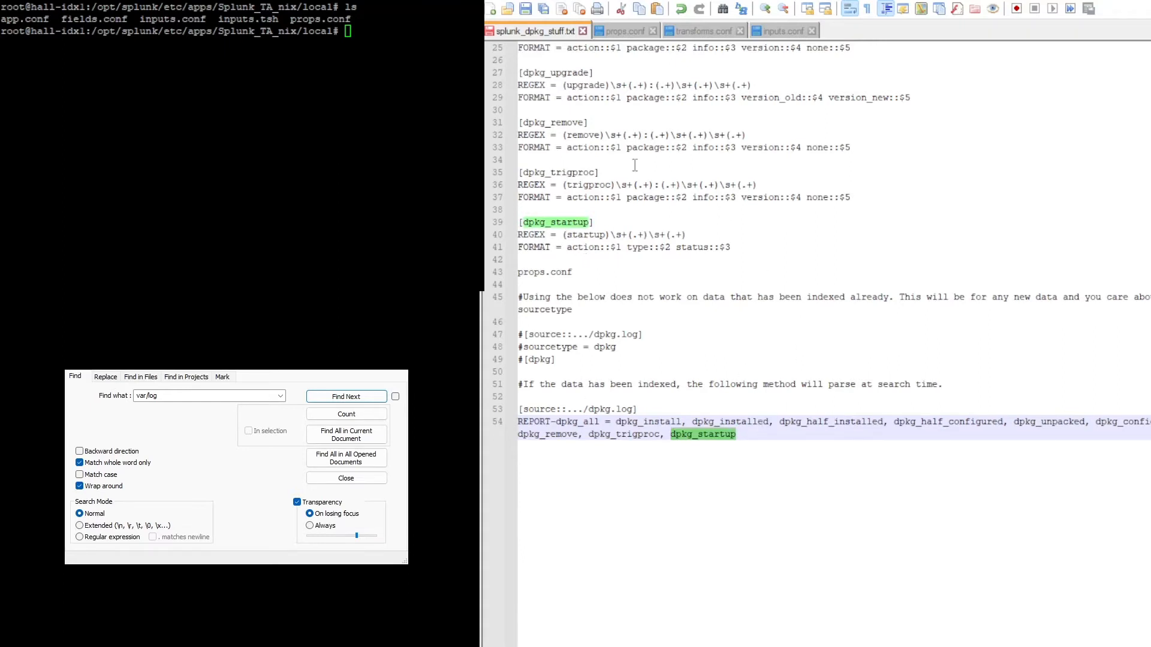
scroll(628, 159, up, 8)
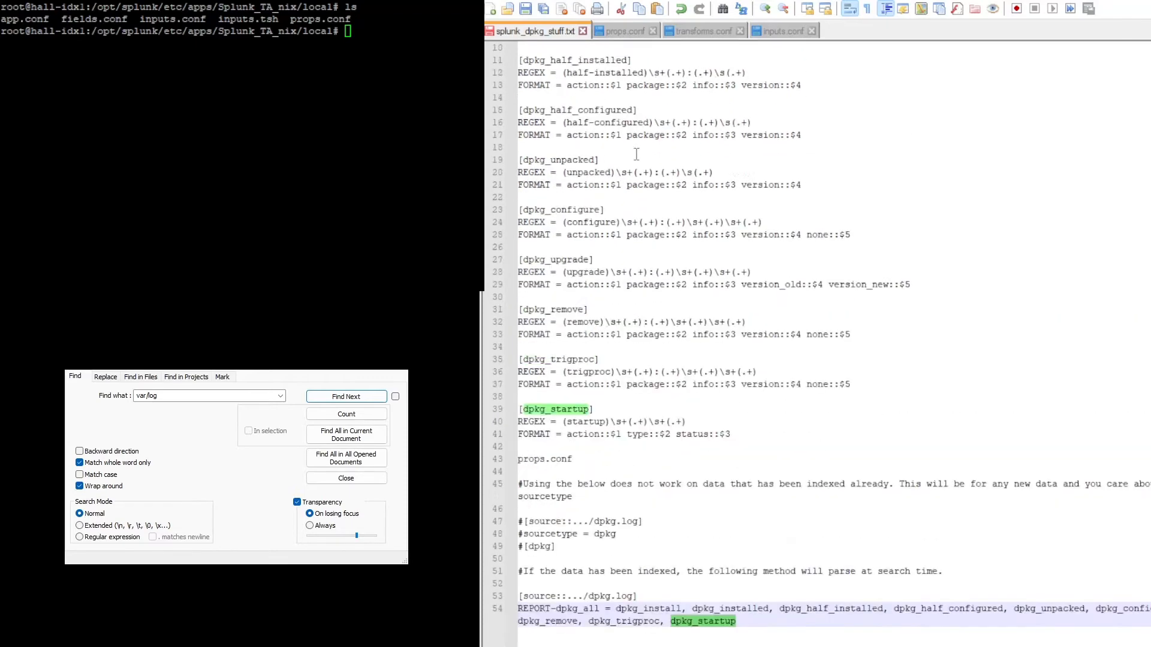
click(598, 124)
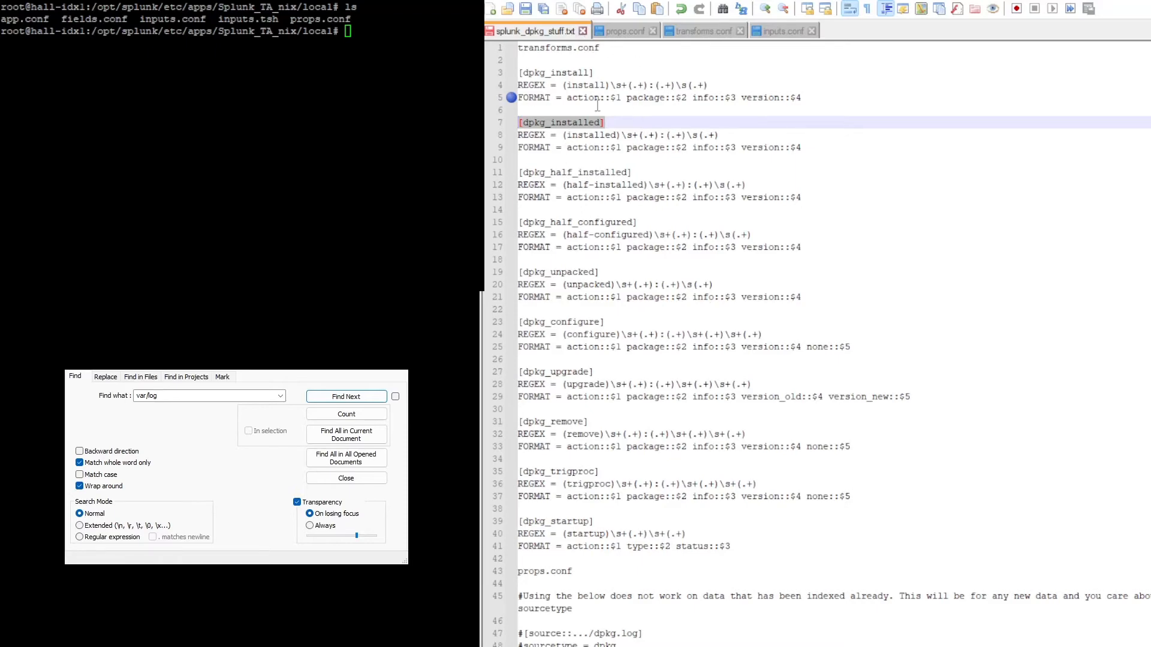
scroll(716, 446, down, 4)
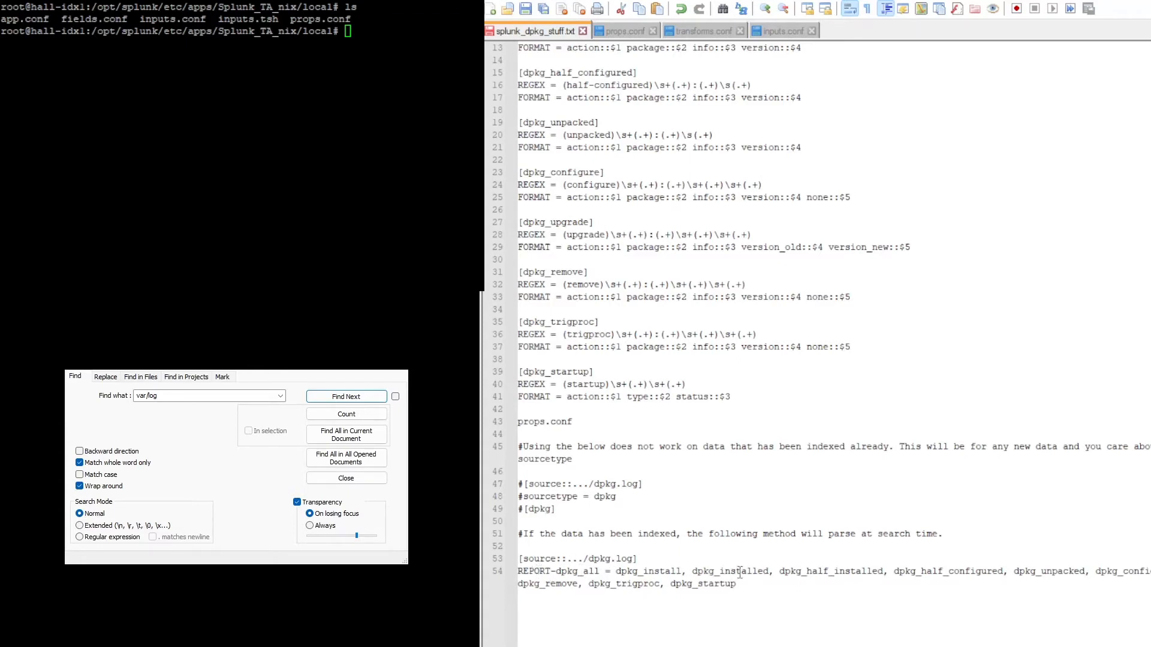
scroll(739, 573, up, 3)
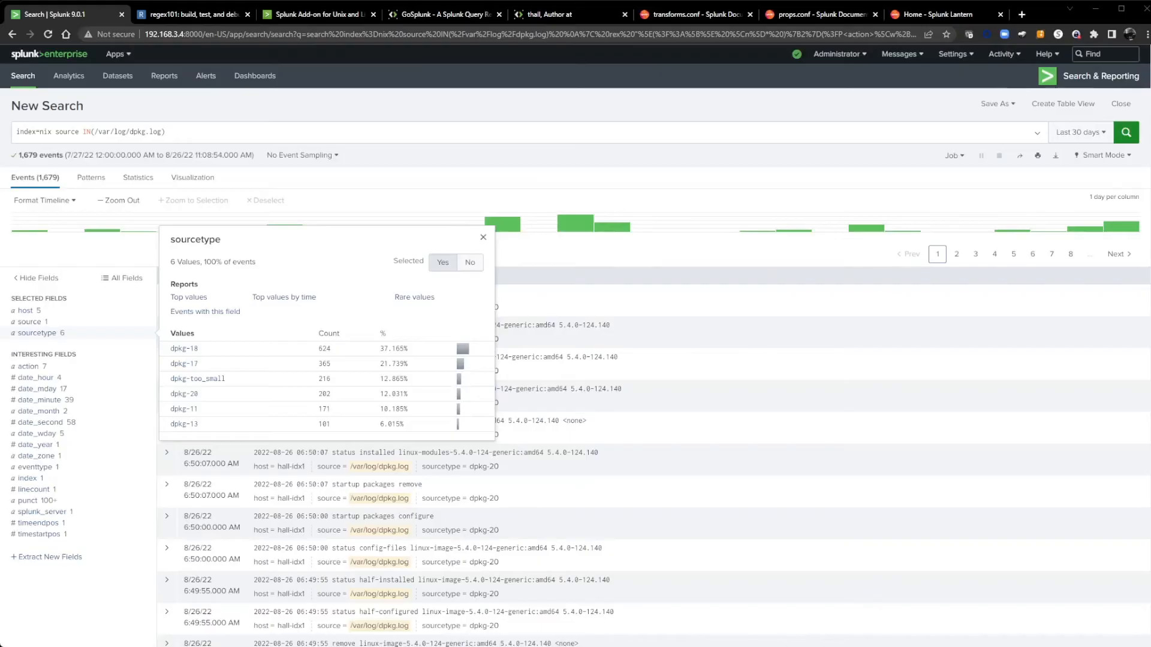
In regex101, use the 06:50:07 "status installed" linux-modules event from Splunk as the test string and enter installed as the regular expression
click(231, 113)
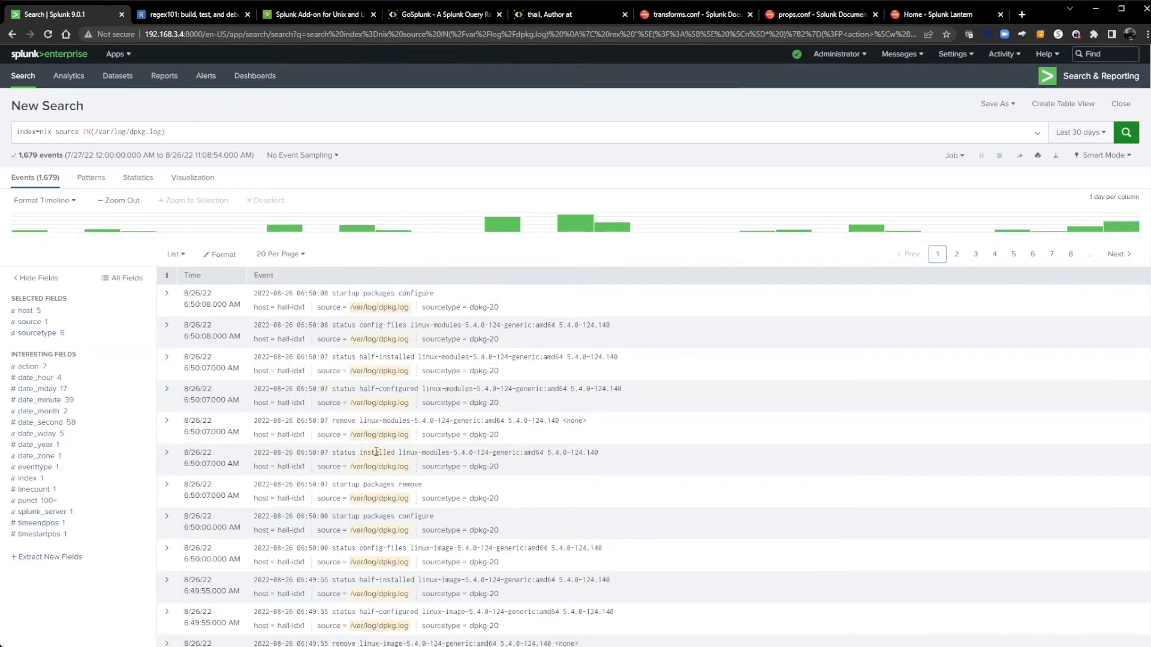
click(189, 16)
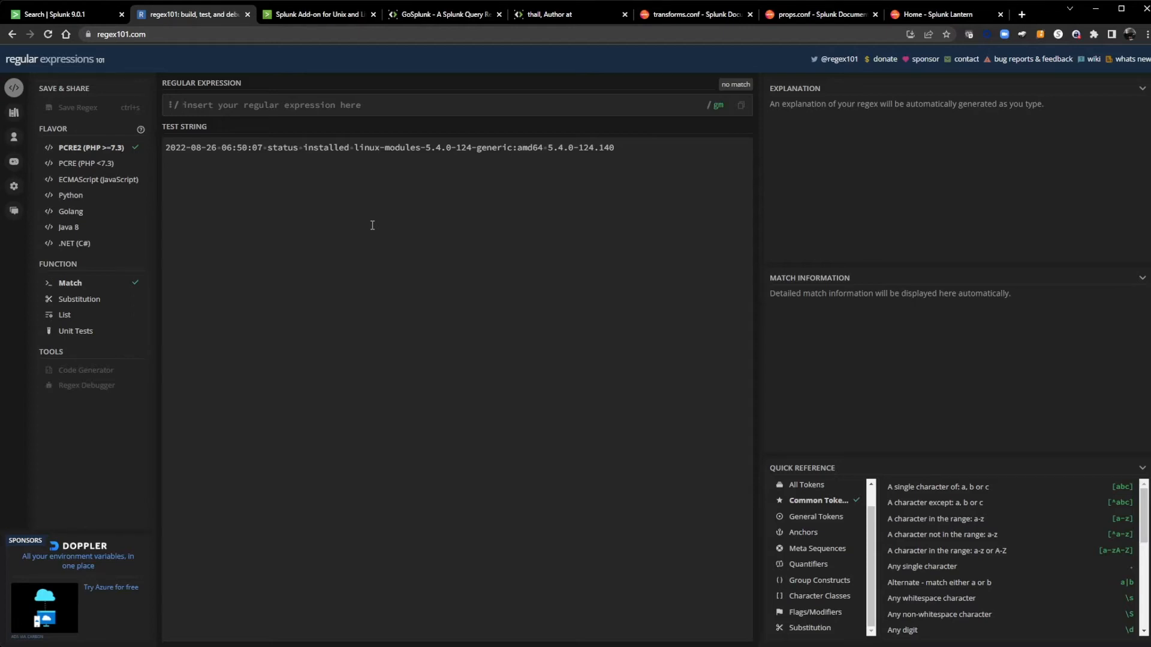
text(installed)
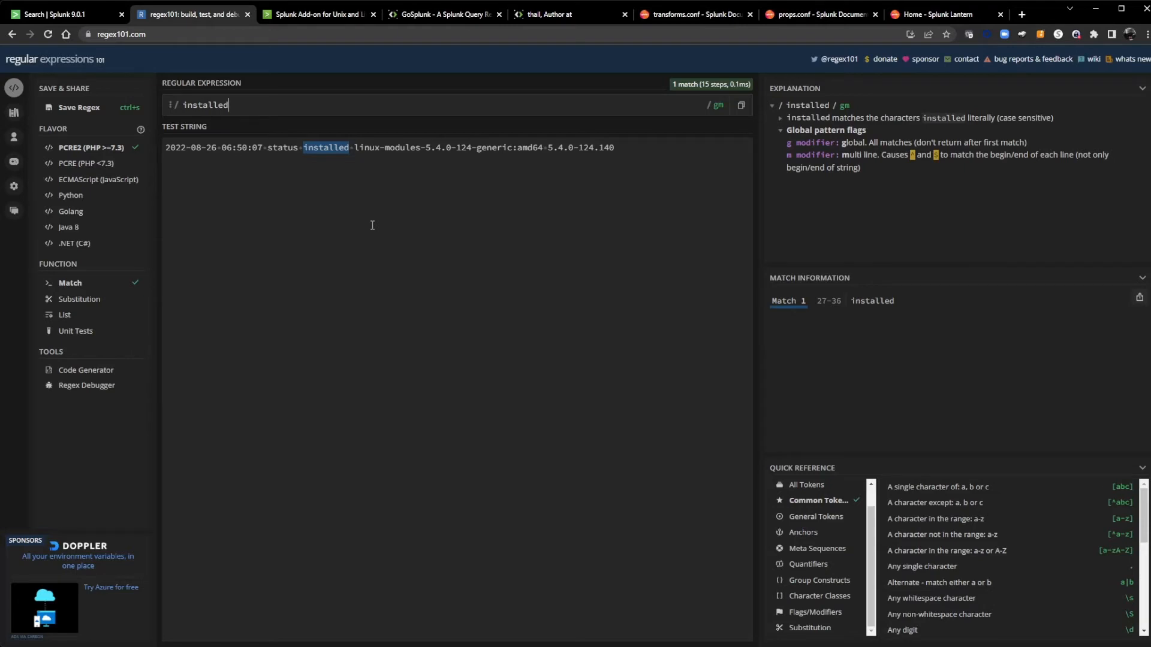
Enclose installed in parentheses so the regular expression captures it as the first group
text())
key(Left)
key(Left)
key(Left)
key(Left)
key(Left)
key(Left)
key(Left)
key(Left)
key(Left)
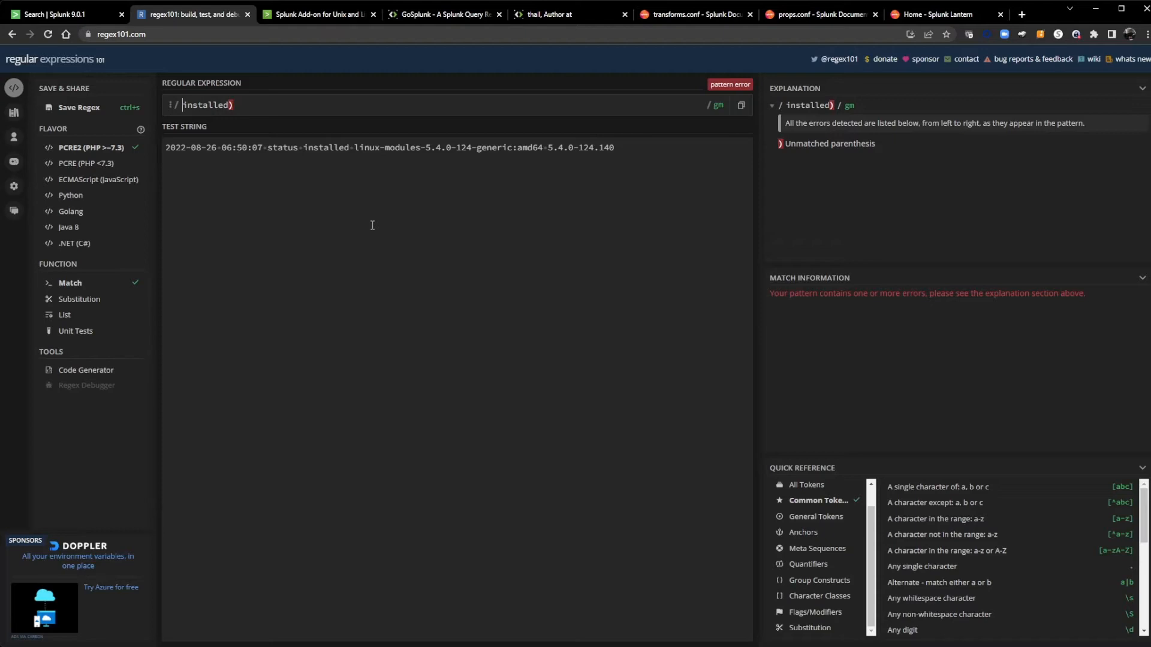
text(()
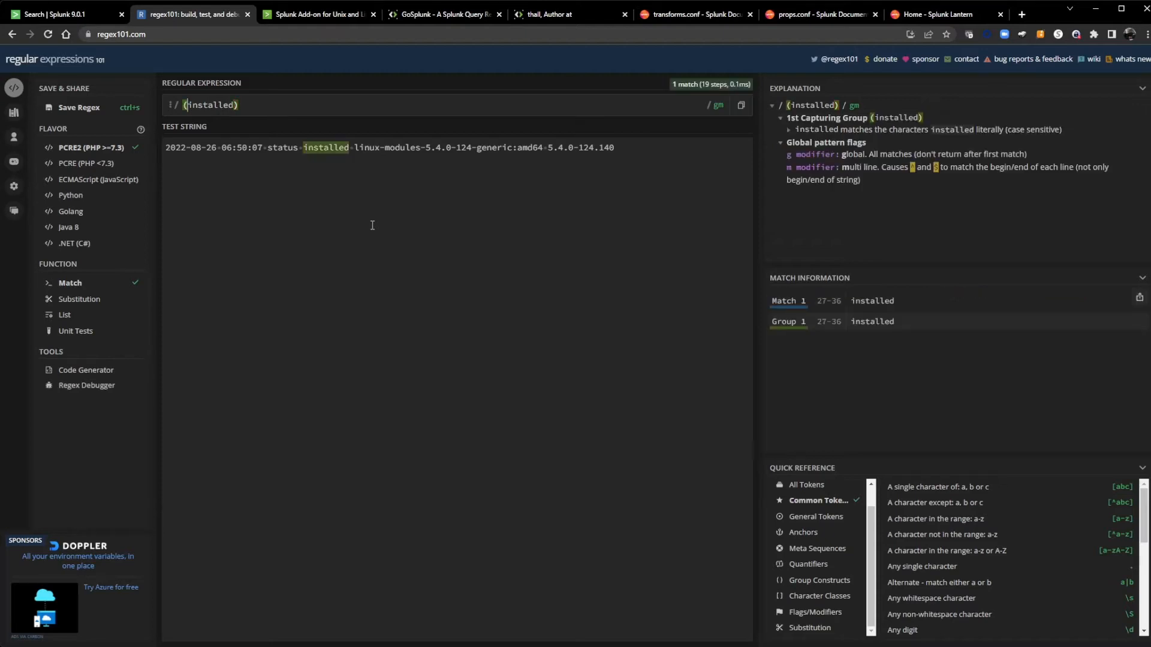
Extend the expression after (installed) with \s+ and an empty second capturing group
key(End)
text(\s)
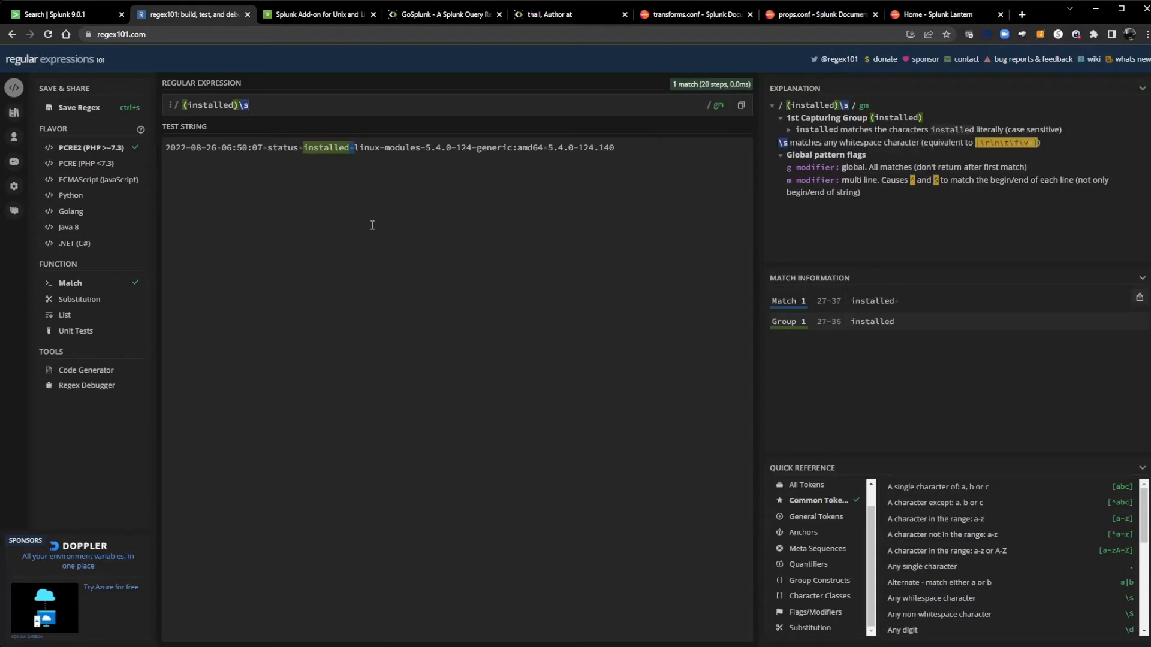
text(+)
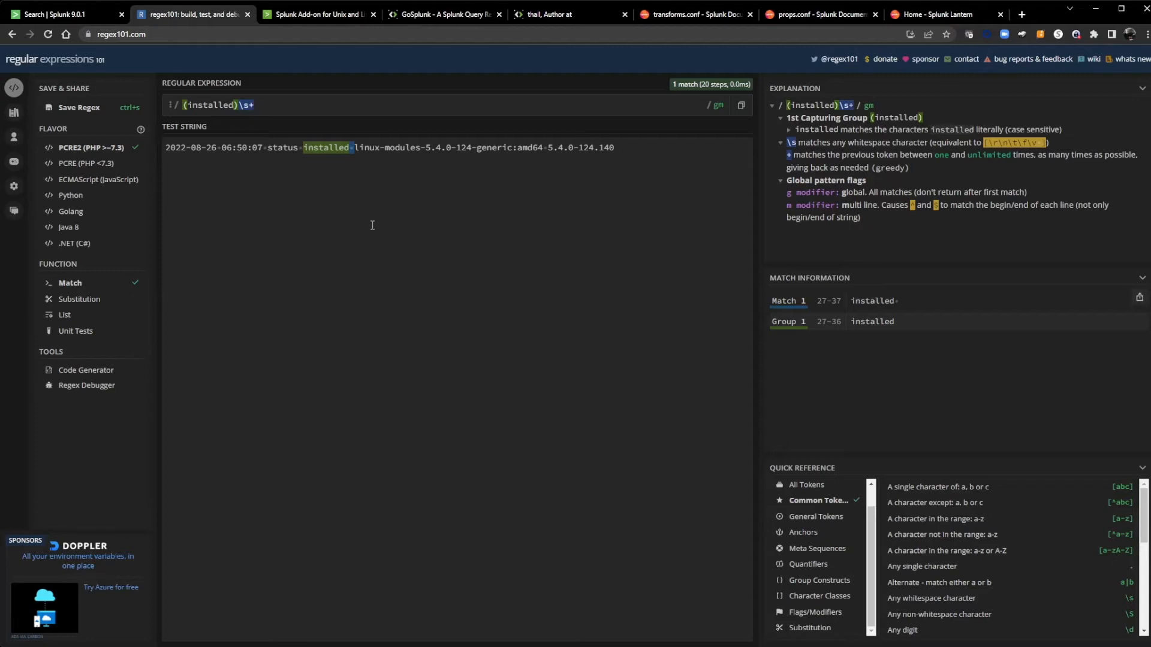
text(()
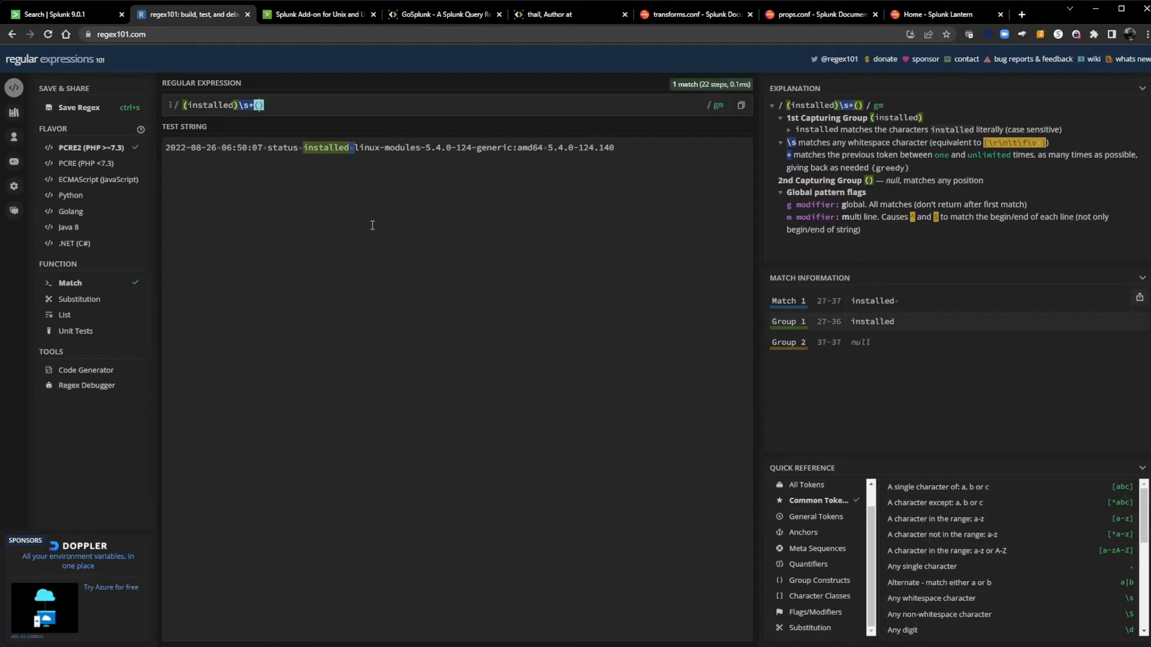
Try matching the package name with six single-character dots in the second group, and clear them again
text(.)
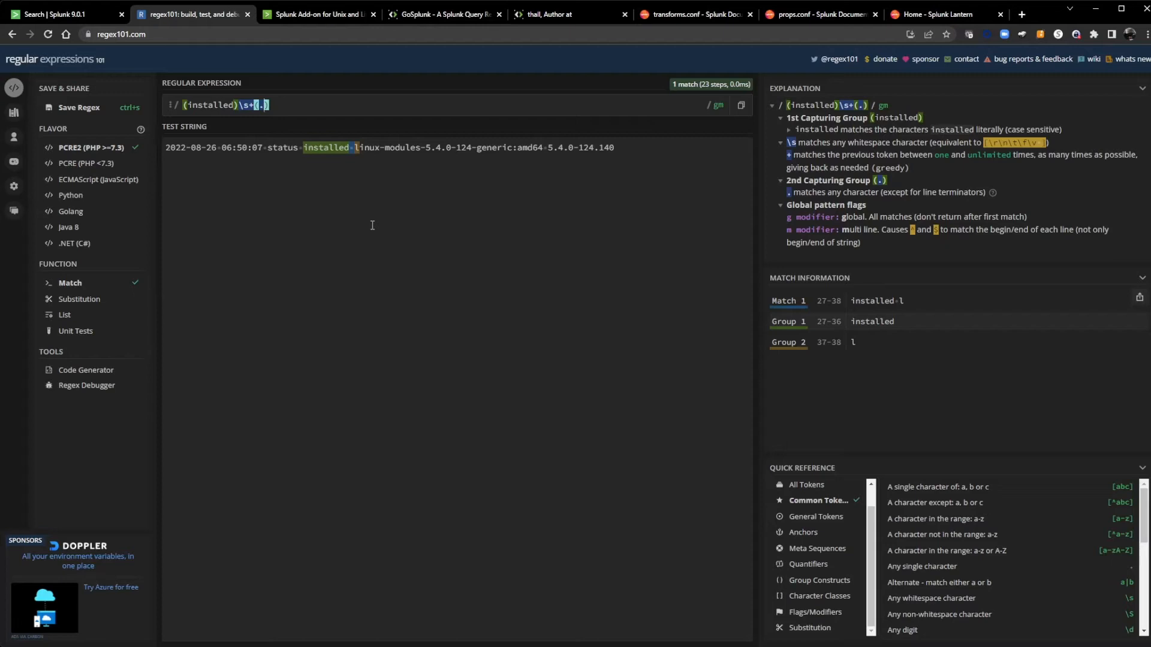
text(.....)
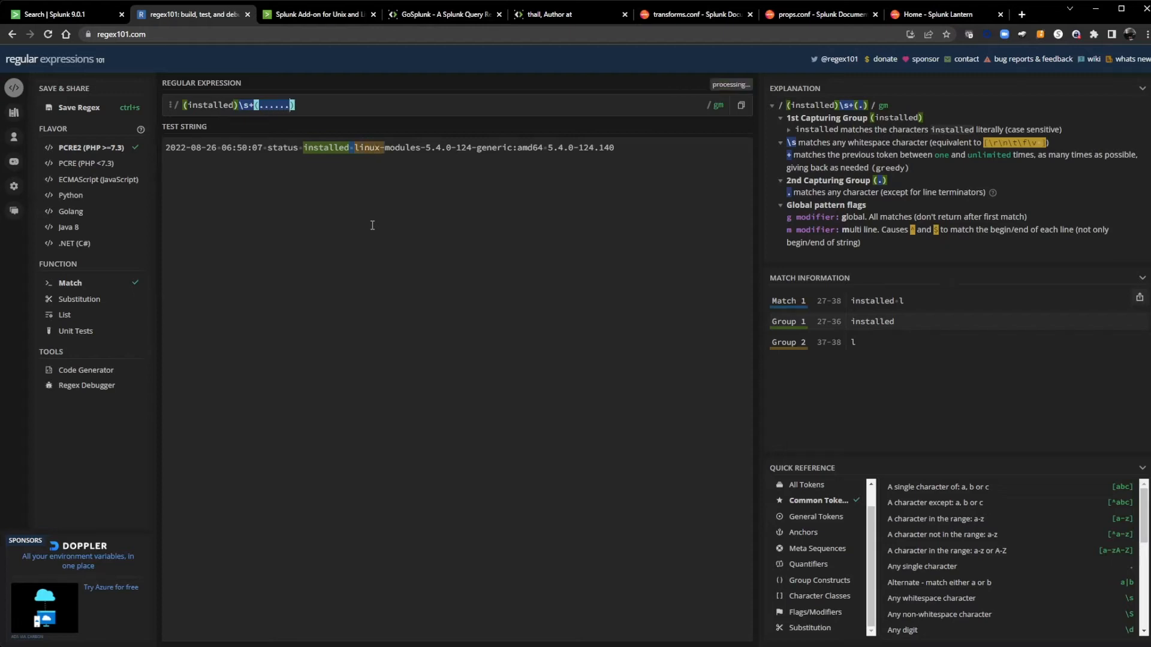
key(BackSpace)
key(BackSpace)
key(BackSpace)
key(BackSpace)
key(BackSpace)
key(BackSpace)
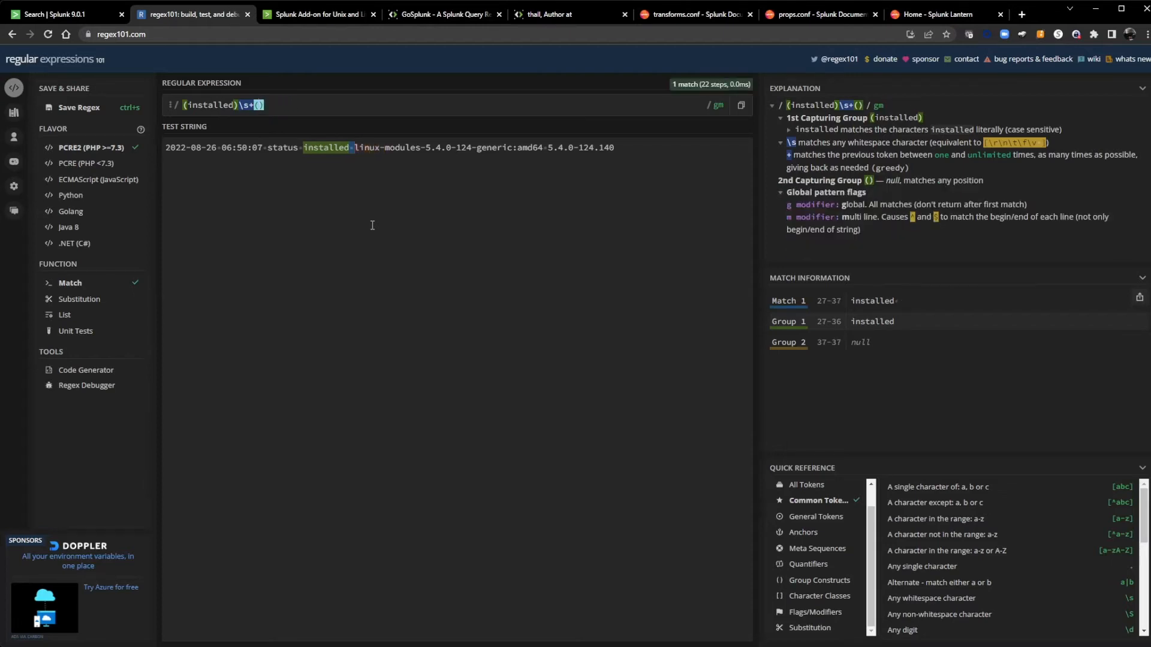
Fill the second capturing group with .+ to match one or more of any character
text(.)
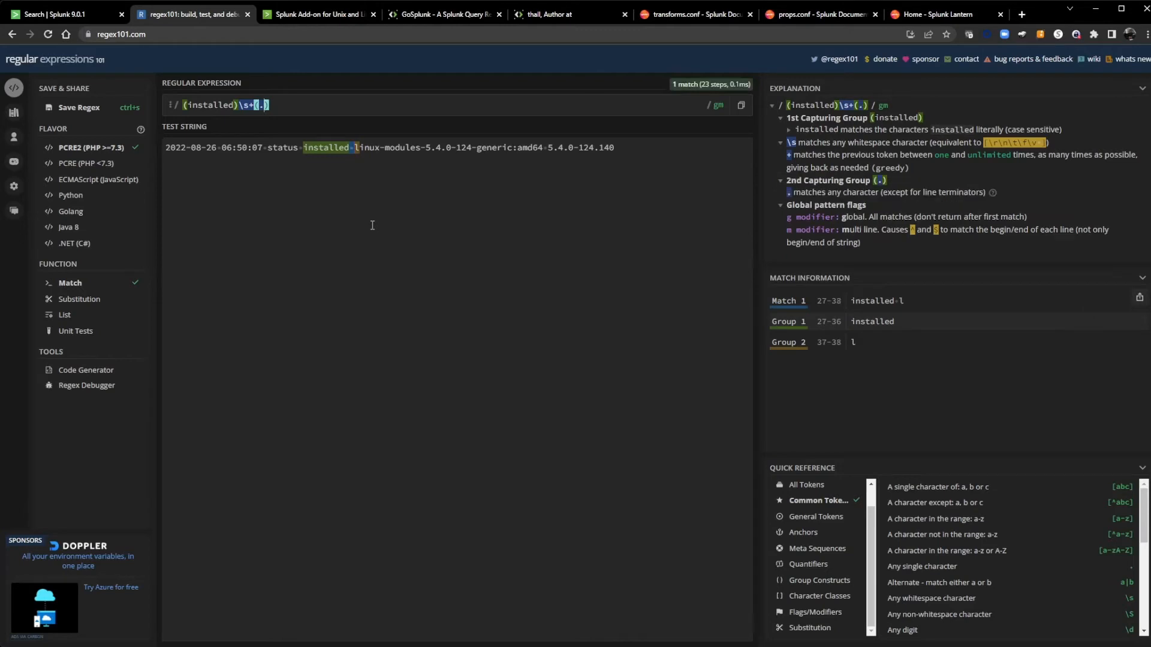
text(+)
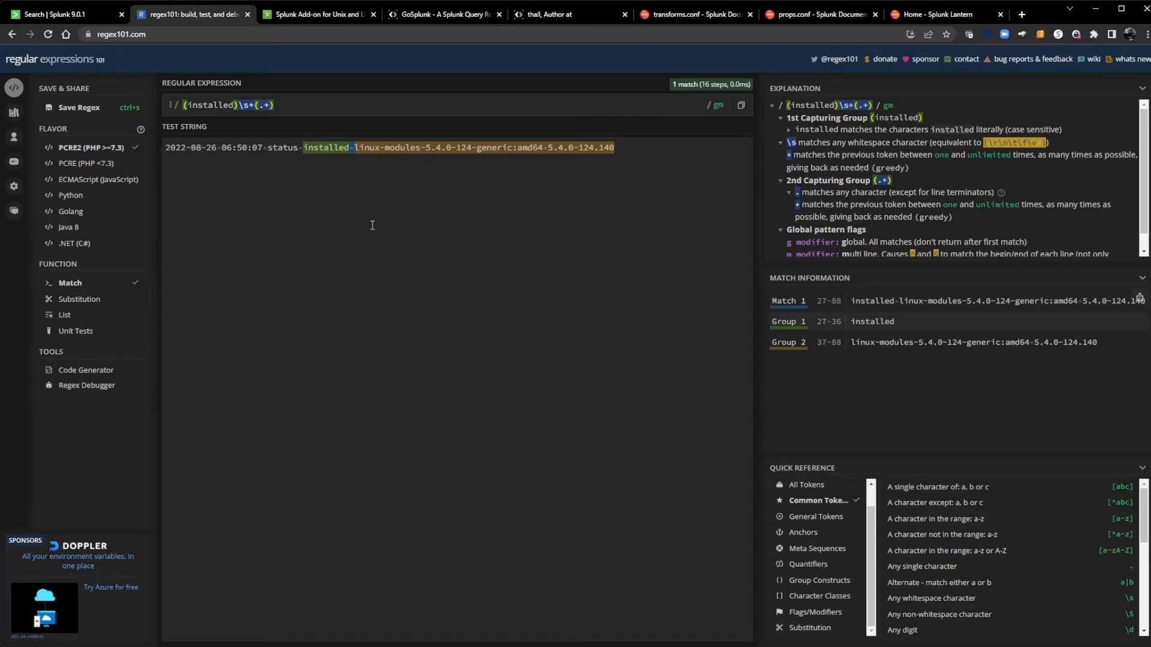
Try ending the second group's match at whitespace with \s, and remove it again
text(\s)
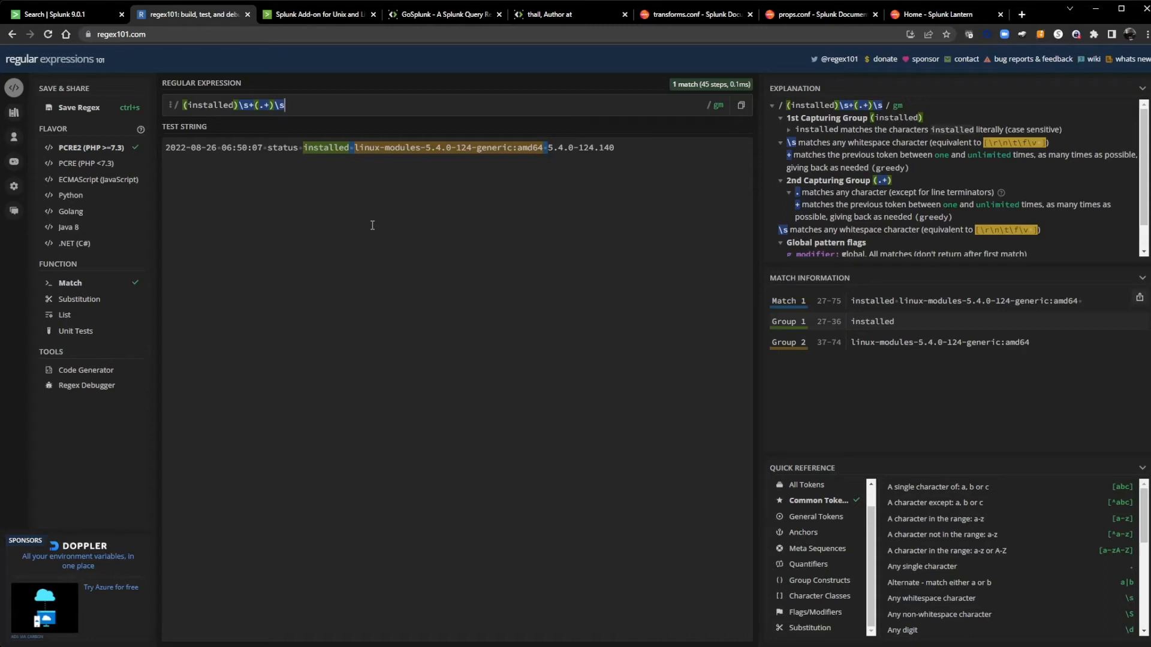
key(BackSpace)
key(BackSpace)
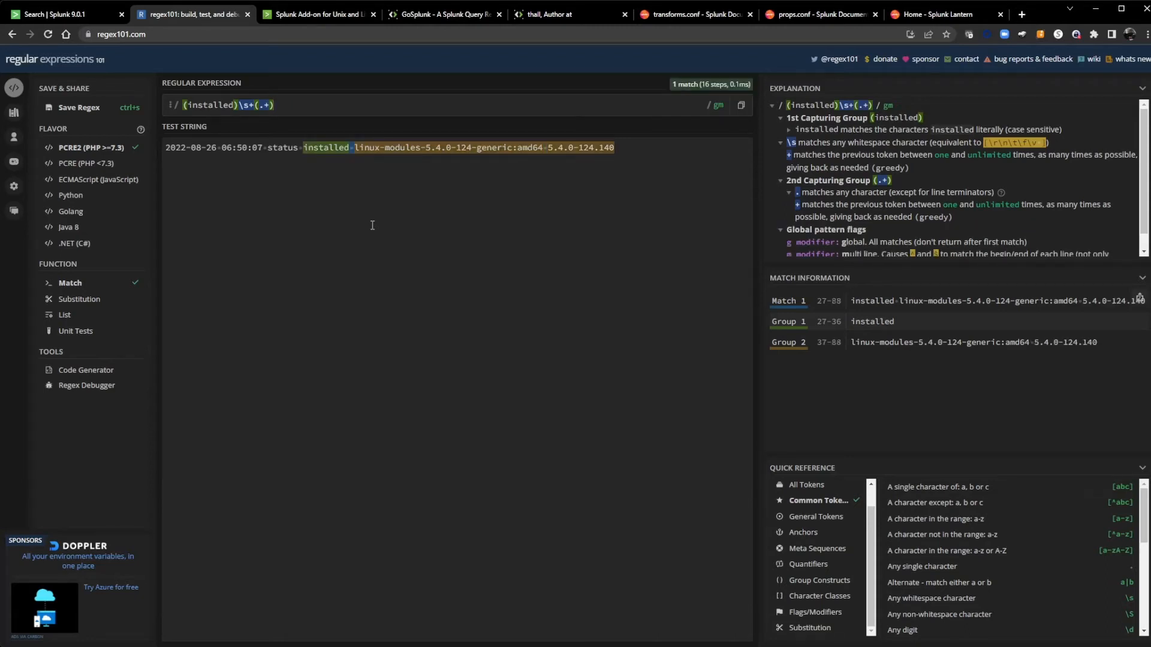
Complete the expression after the second group with :(.+)\s+(.+) to capture the architecture and version
text(:)
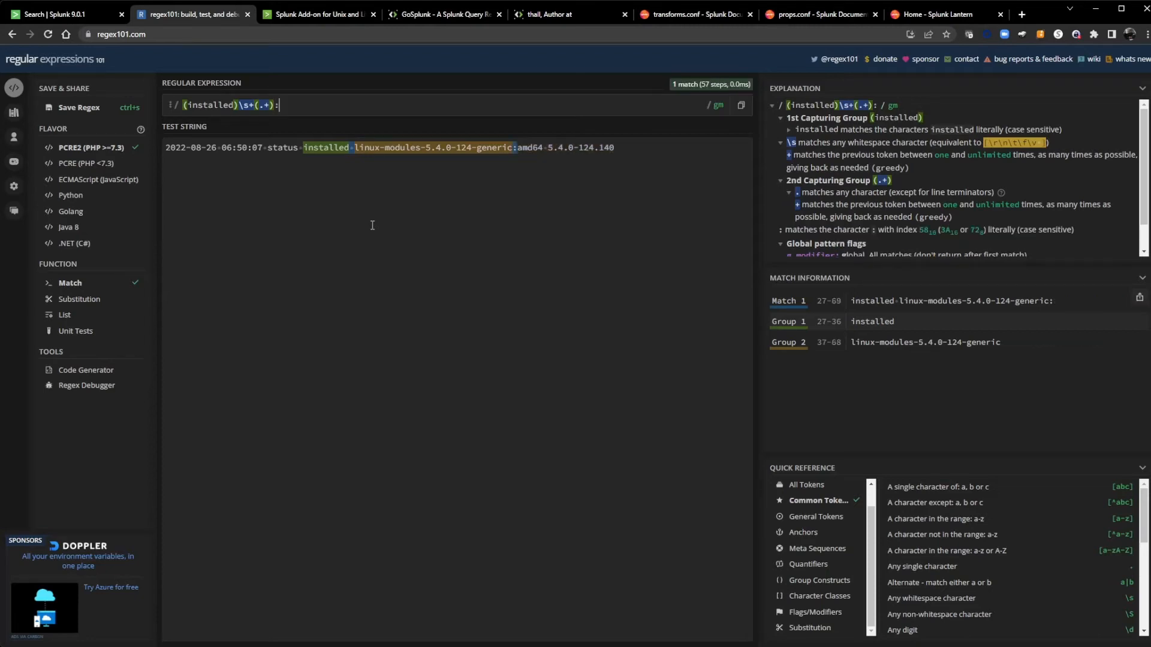
text(()
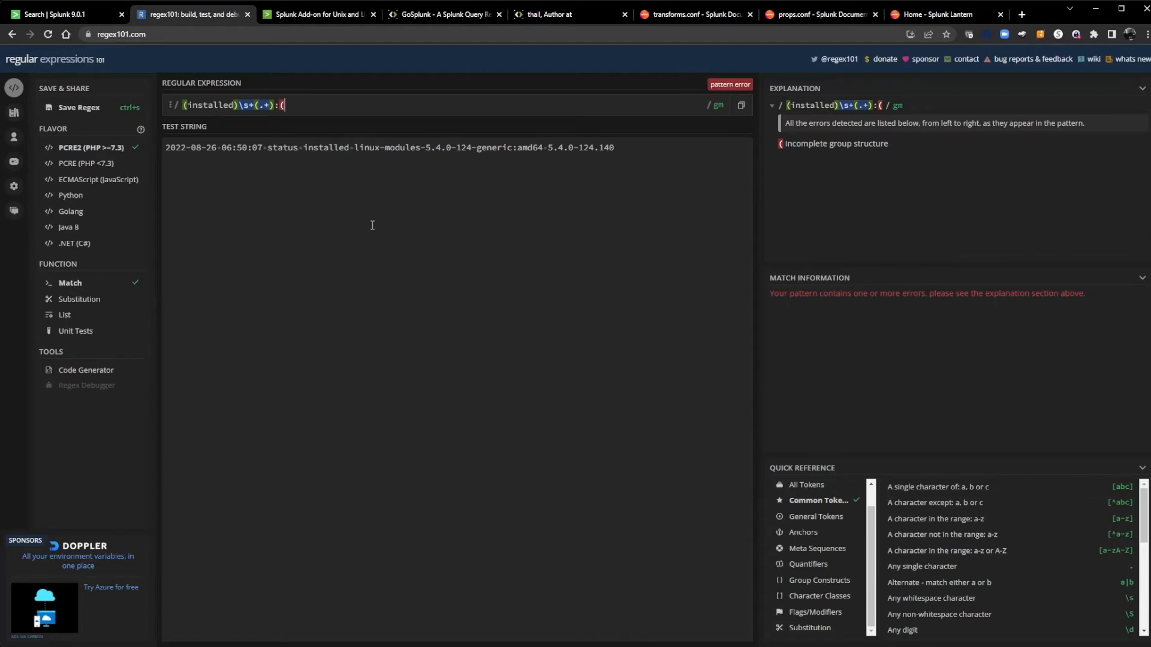
text(.+))
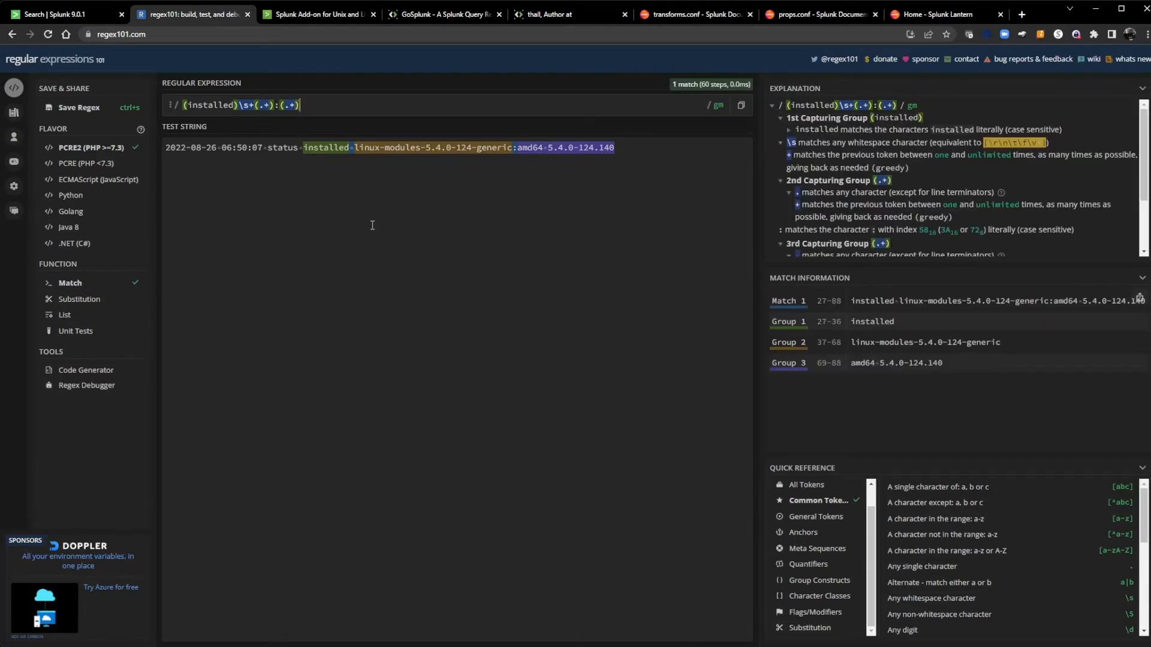
text(\s+)
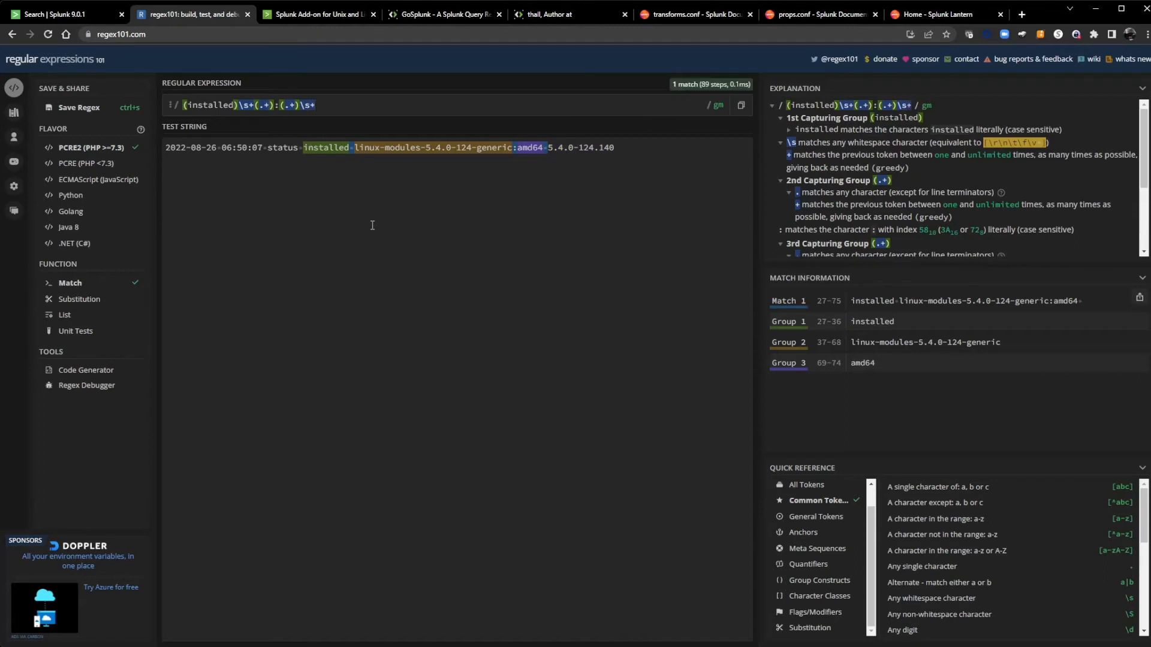
text((.)
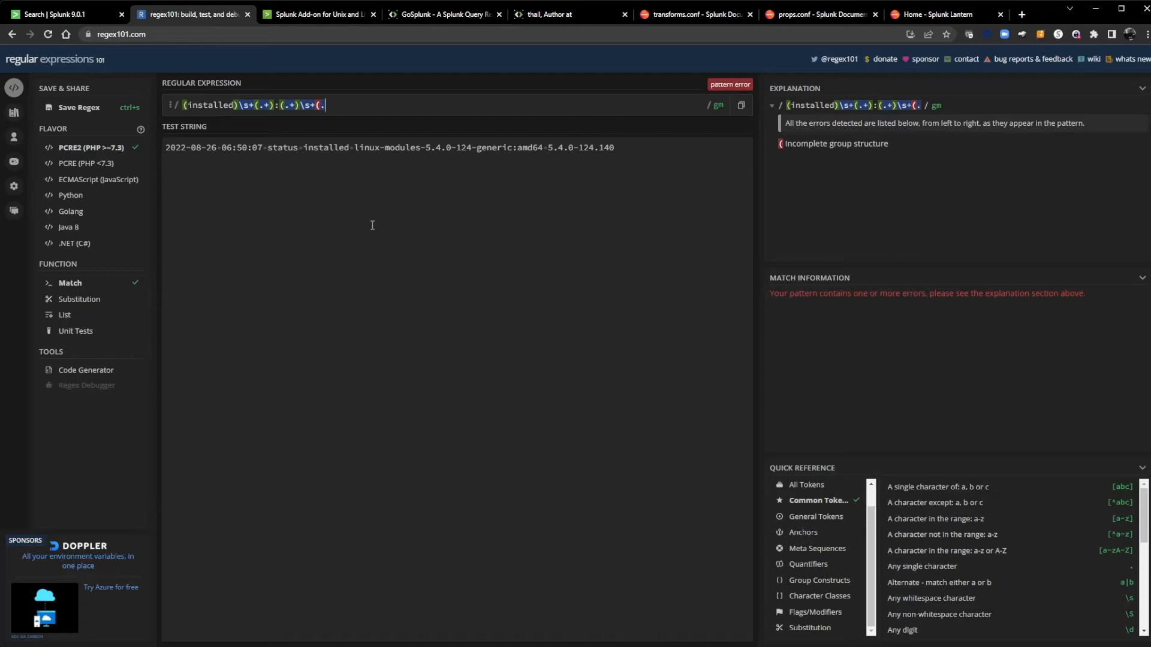
text(+))
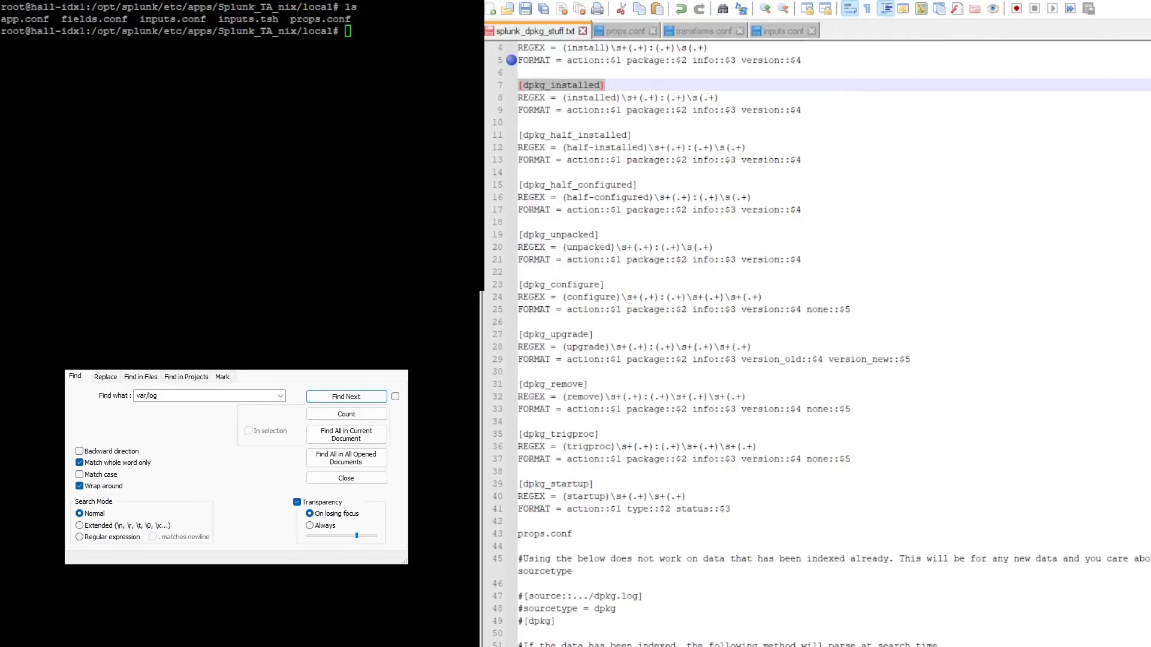
Compare the tested pattern and the Splunk events with the REGEX and FORMAT lines in splunk_dpkg_stuff.txt
click(779, 223)
scroll(697, 193, up, 1)
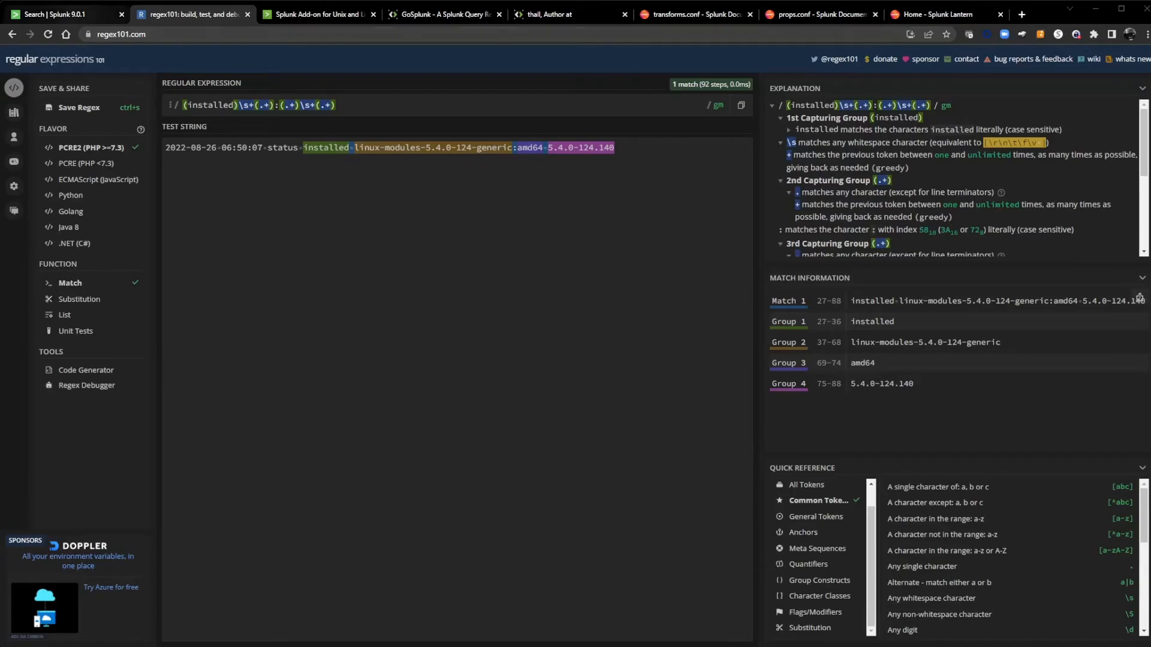
click(60, 14)
scroll(330, 405, down, 5)
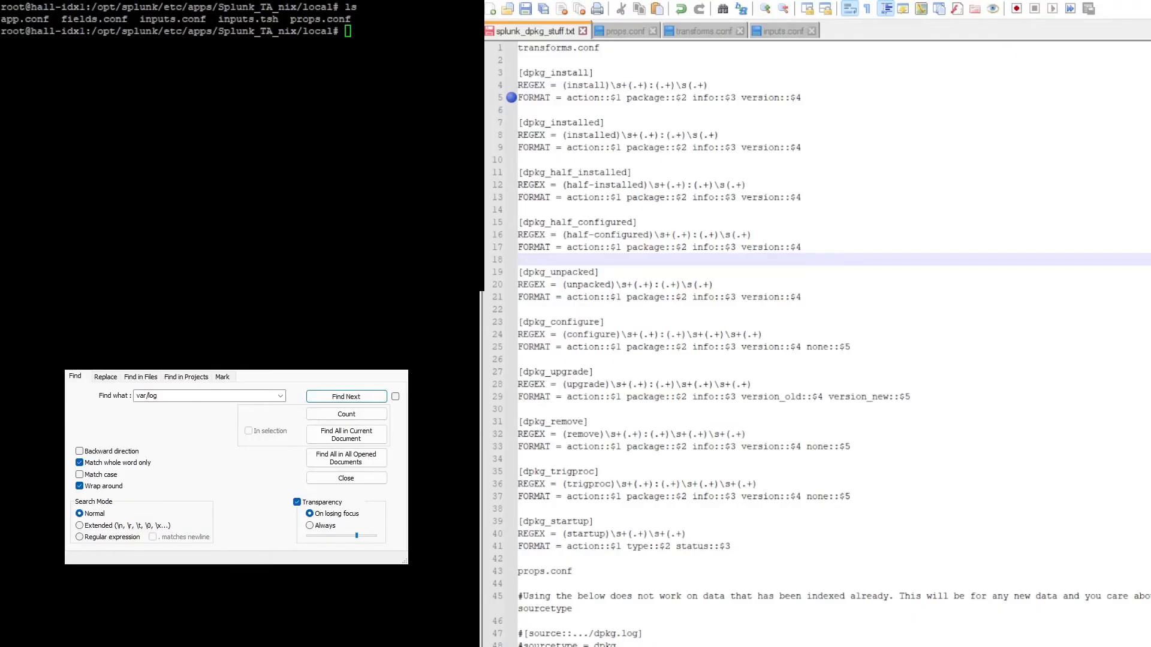
scroll(1060, 320, down, 4)
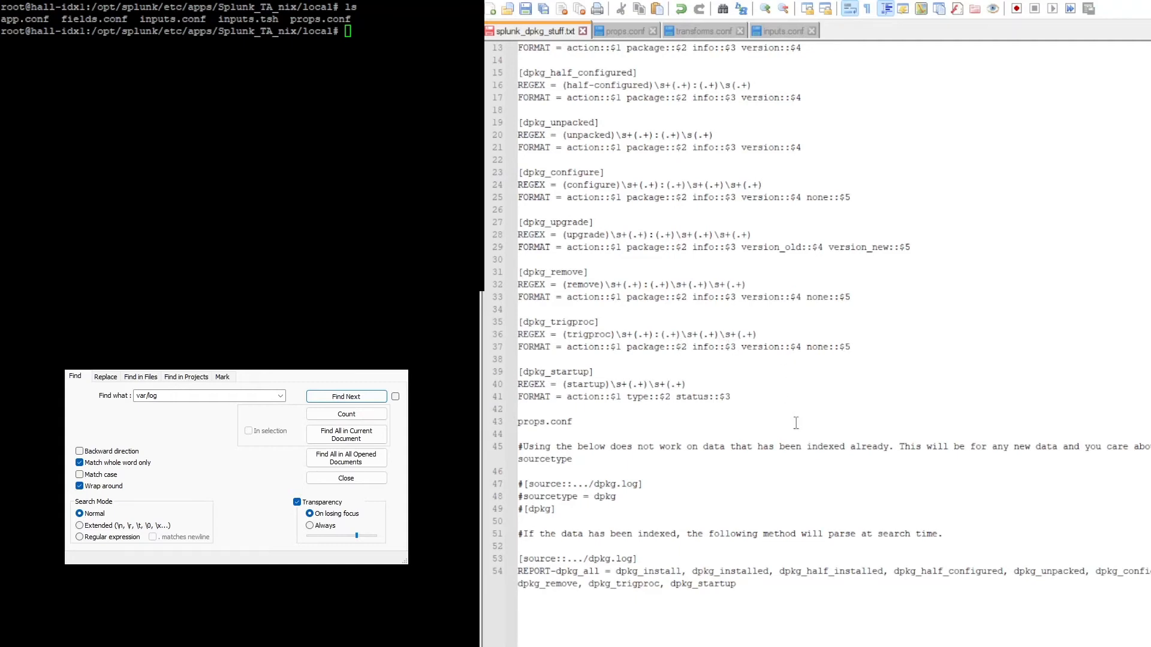
In the terminal, clear the screen, go up to /opt/splunk/etc/apps and list the installed apps
click(92, 129)
key(ctrl+l)
text(ls)
key(Return)
text(cd ../..)
key(Return)
text(ls)
key(Return)
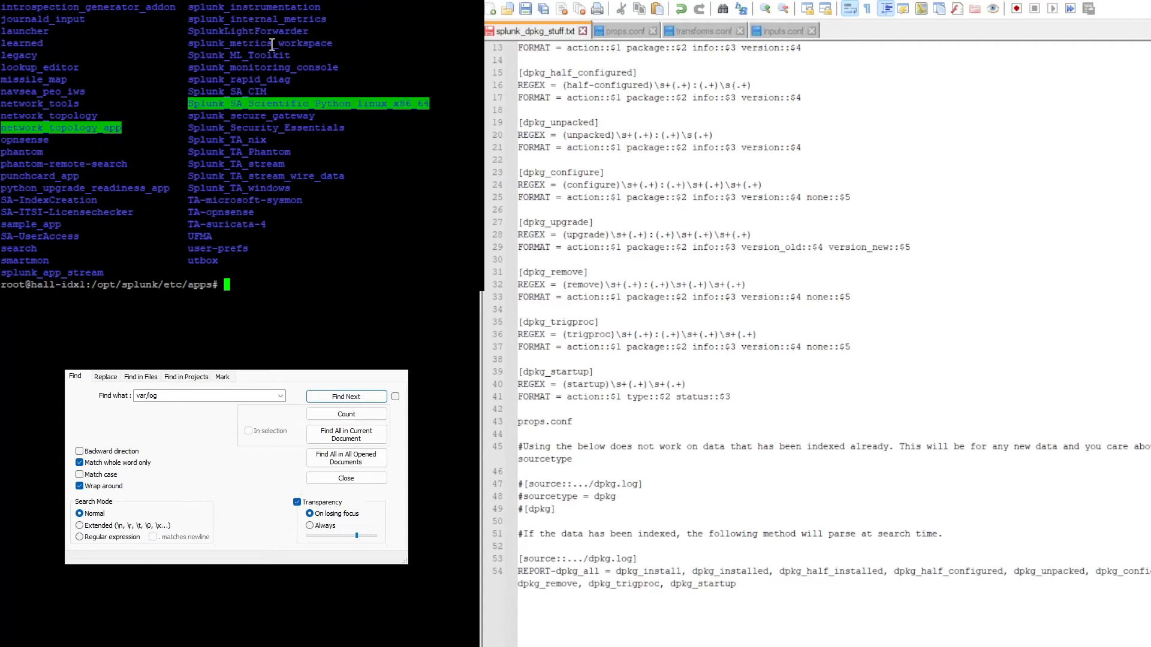
Go into the Audit app's local directory and list its configuration files
text(cd Audit)
key(Return)
text(ls)
key(Return)
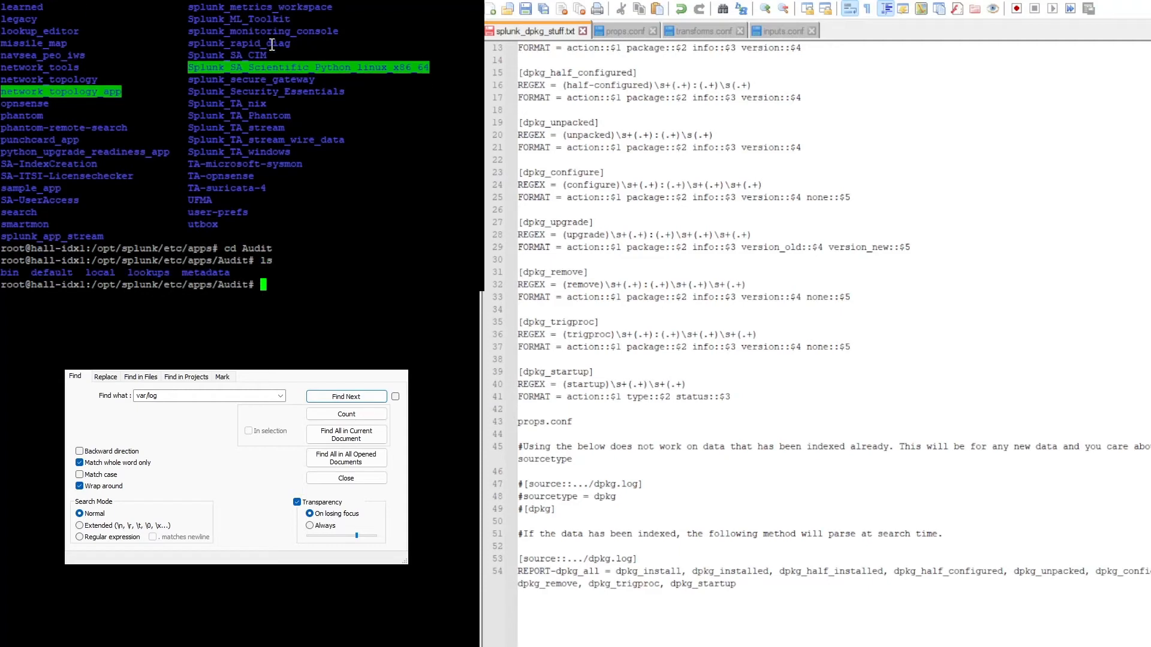
text(cd local)
key(Return)
text(ls)
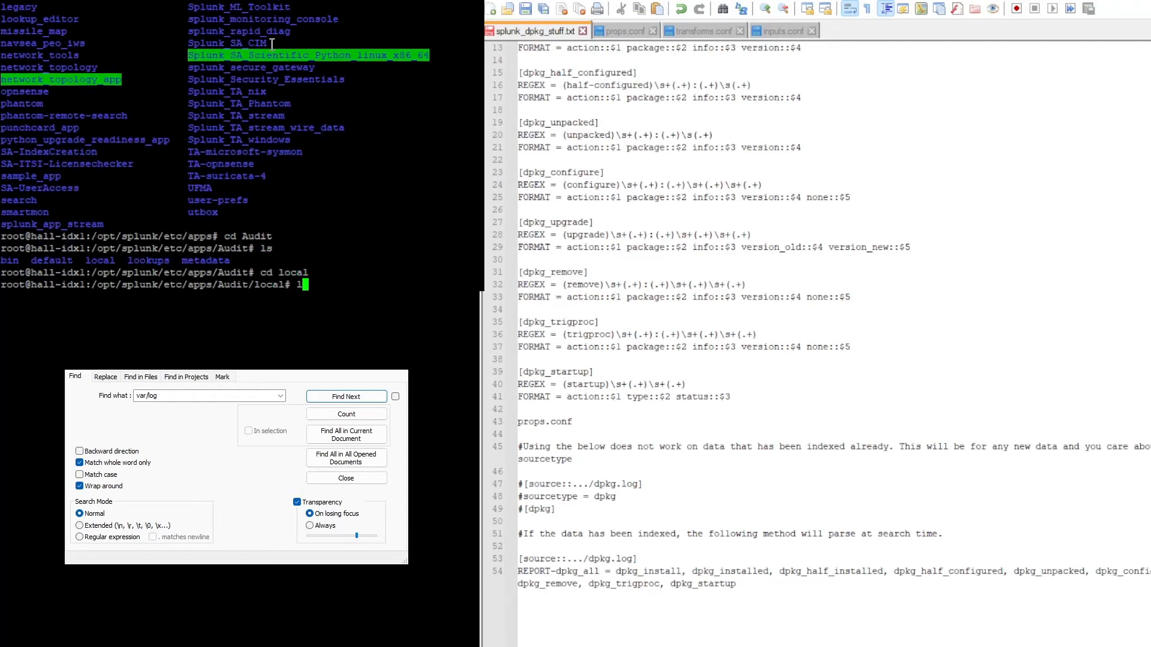
key(Return)
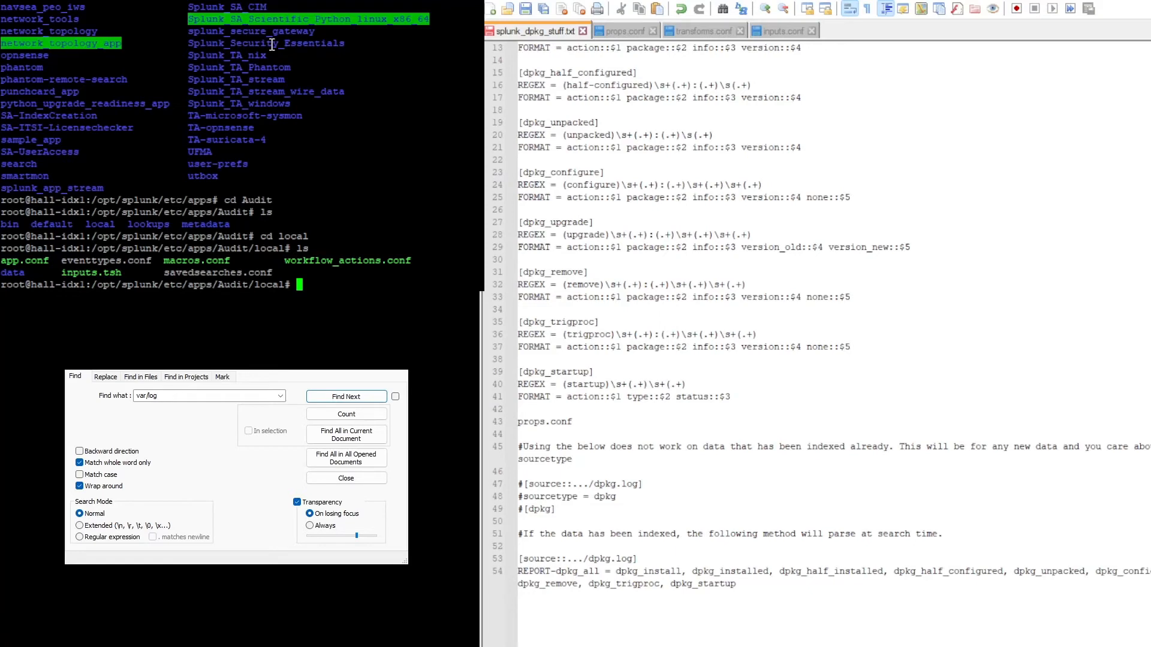
Return to the apps directory, change into Splunk_TA_nix/local and list its files
text(cd ../..)
key(Return)
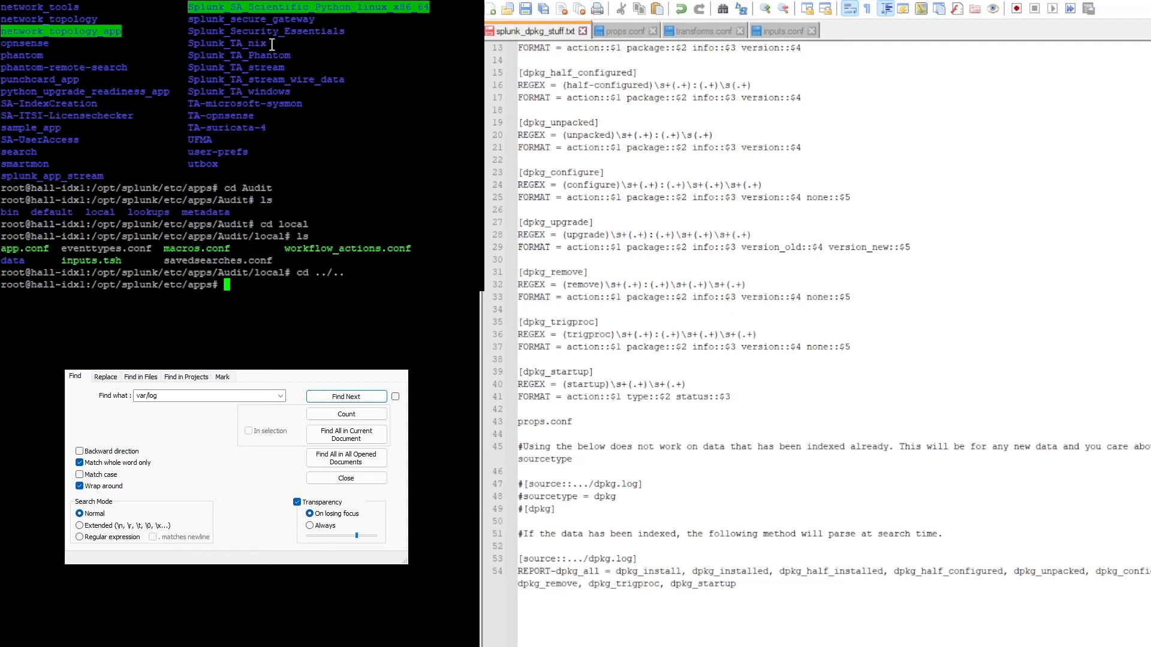
text(cd Splunk_TA_nix/local)
key(Return)
text(ls)
key(Return)
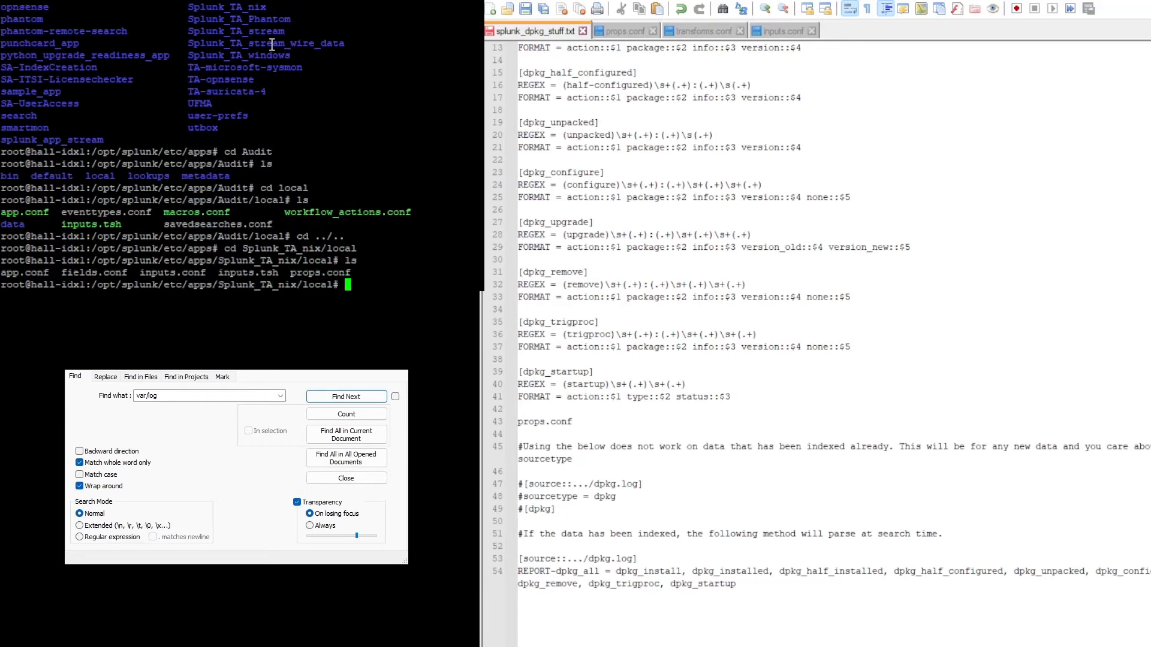
Open the Splunk_TA_nix app's local props.conf in vi
text(more)
key(BackSpace)
key(BackSpace)
key(BackSpace)
key(BackSpace)
key(BackSpace)
text(vi props.conf)
key(Return)
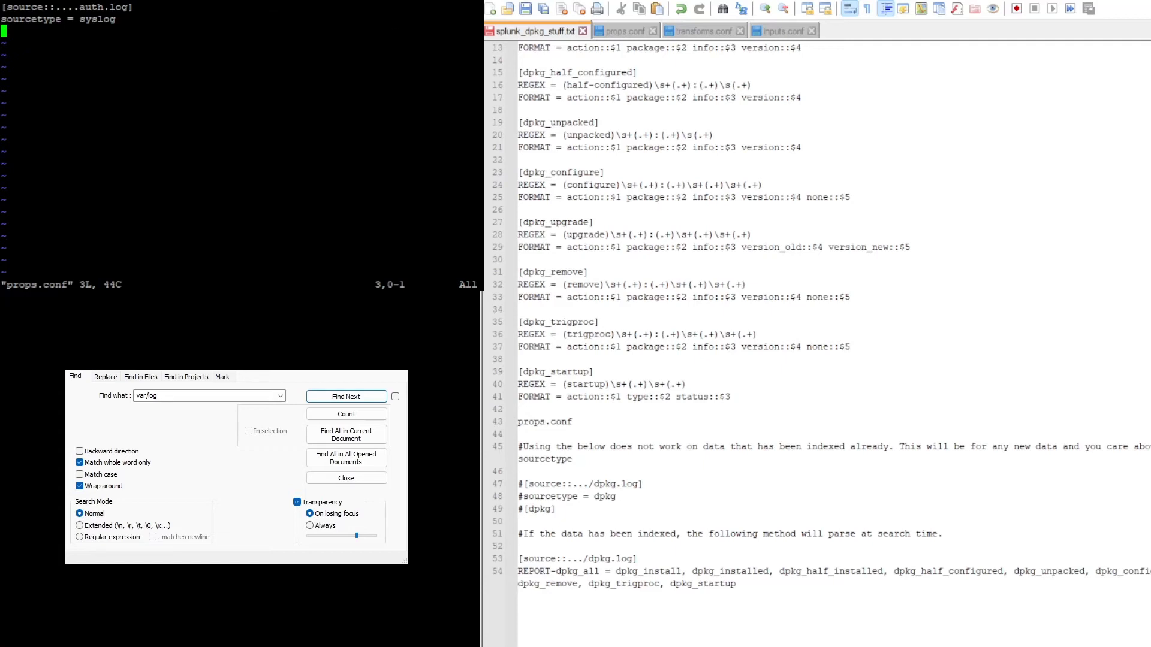
Copy the [source::.../dpkg.log] stanza with its REPORT-dpkg_all line from splunk_dpkg_stuff.txt into props.conf, below the auth.log stanza and a blank line
drag(639, 617, 518, 559)
key(ctrl+c)
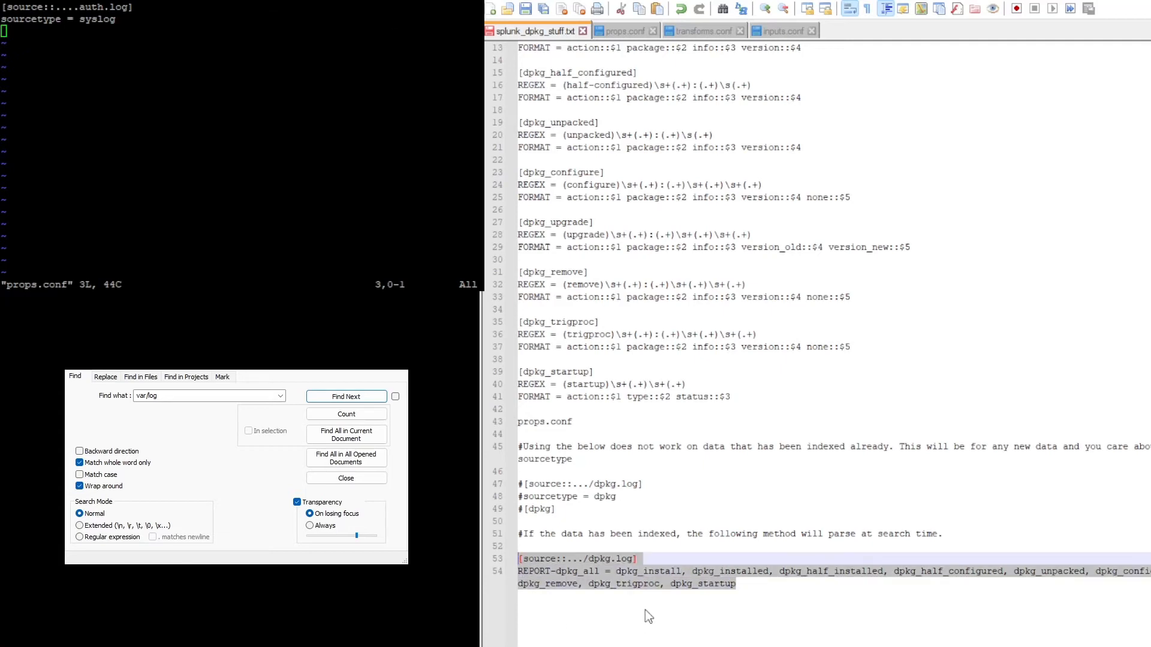
click(193, 27)
key(i)
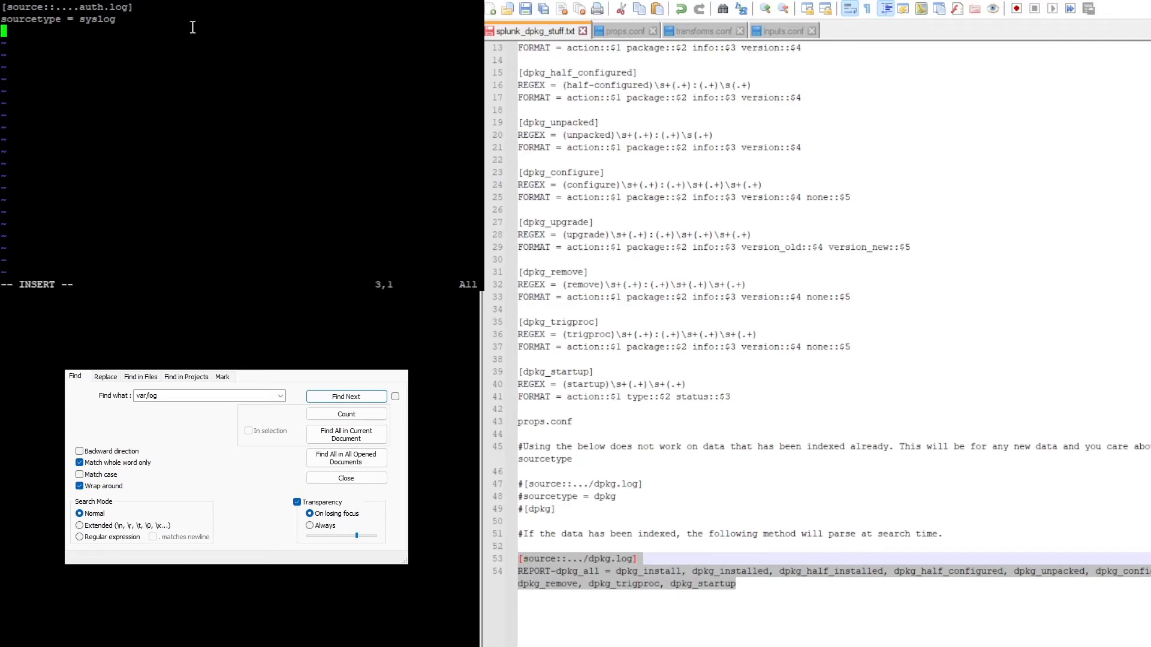
key(Return)
right_click(164, 48)
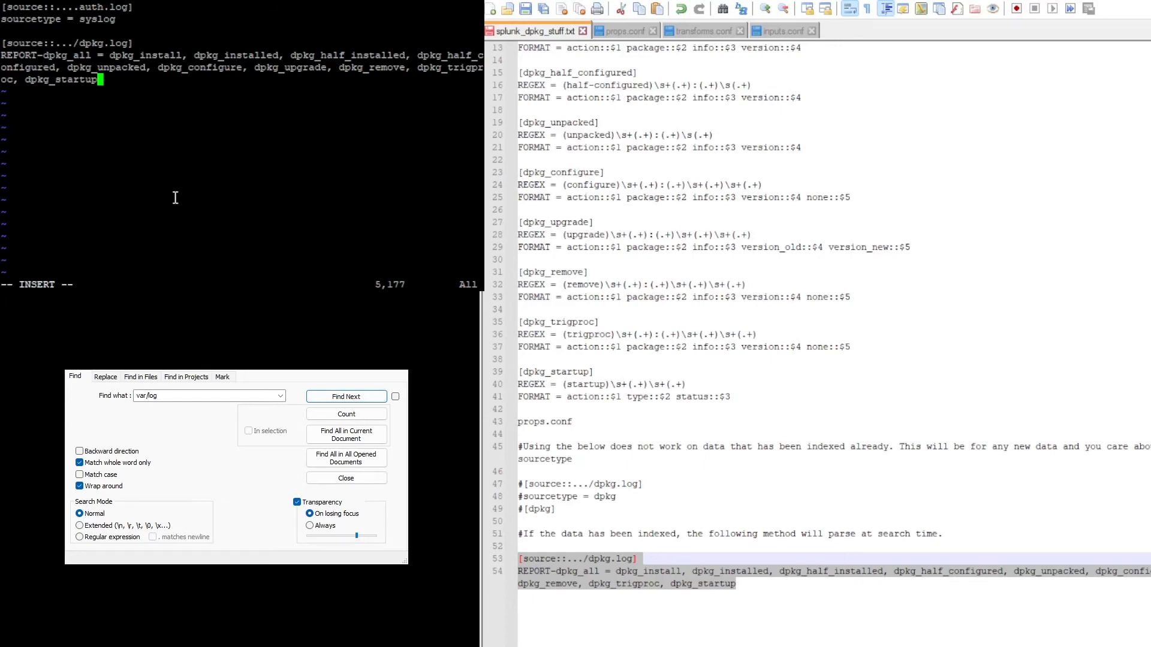
Save the edited props.conf and quit vi
key(Escape)
key(shift+semicolon)
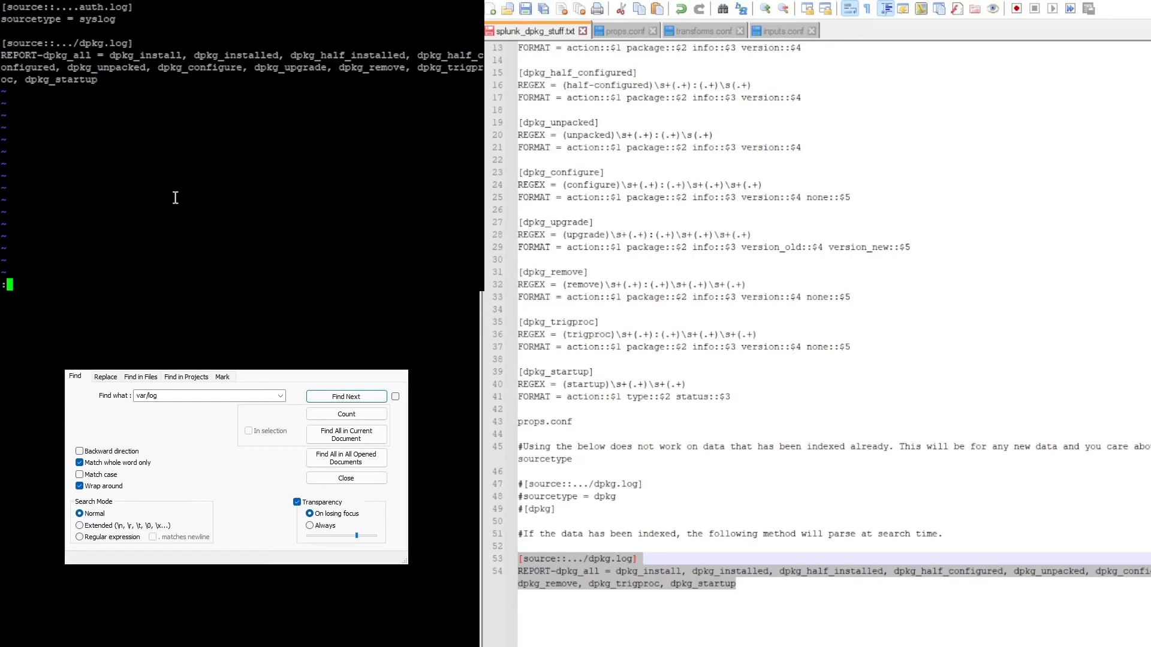
text(wq)
key(Return)
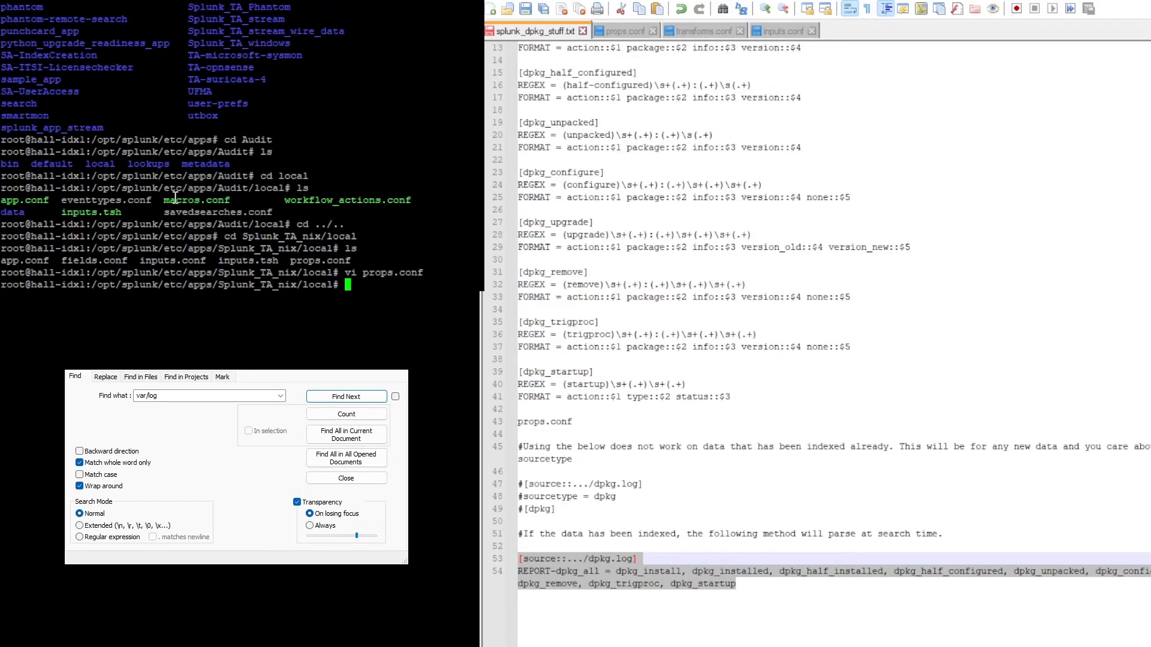
Create a new transforms.conf in the Splunk_TA_nix/local directory with vi
text(vi trt)
key(BackSpace)
text(ansforms.conf)
key(Return)
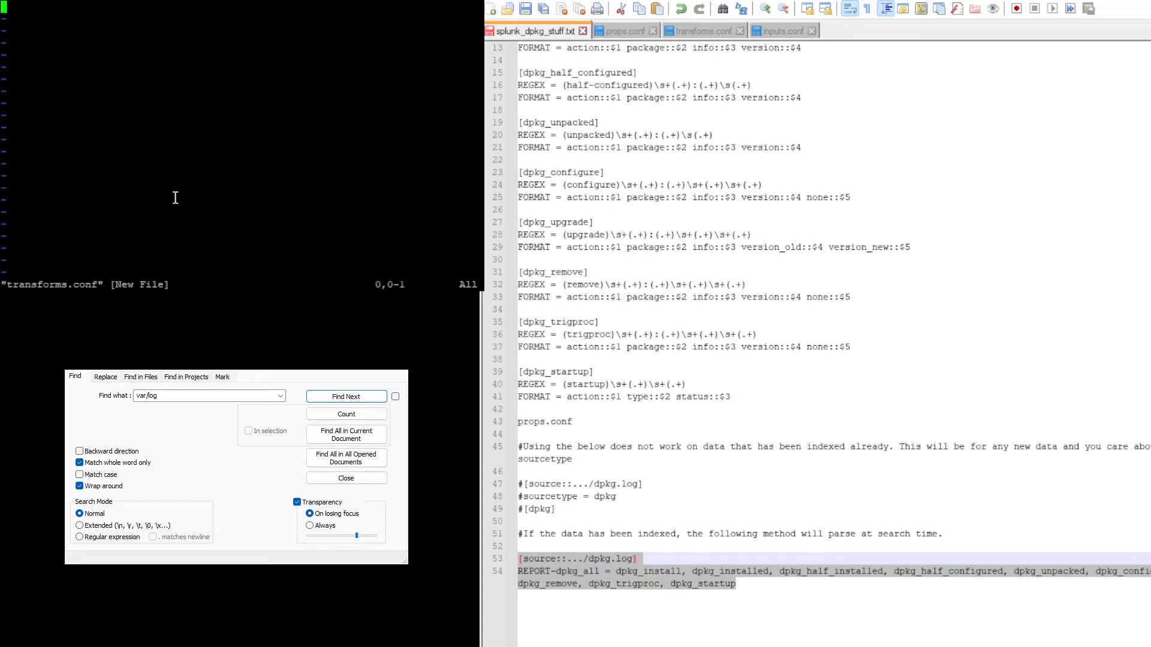
Copy all the stanzas from [dpkg_install] through [dpkg_startup] from splunk_dpkg_stuff.txt into the empty transforms.conf
key(i)
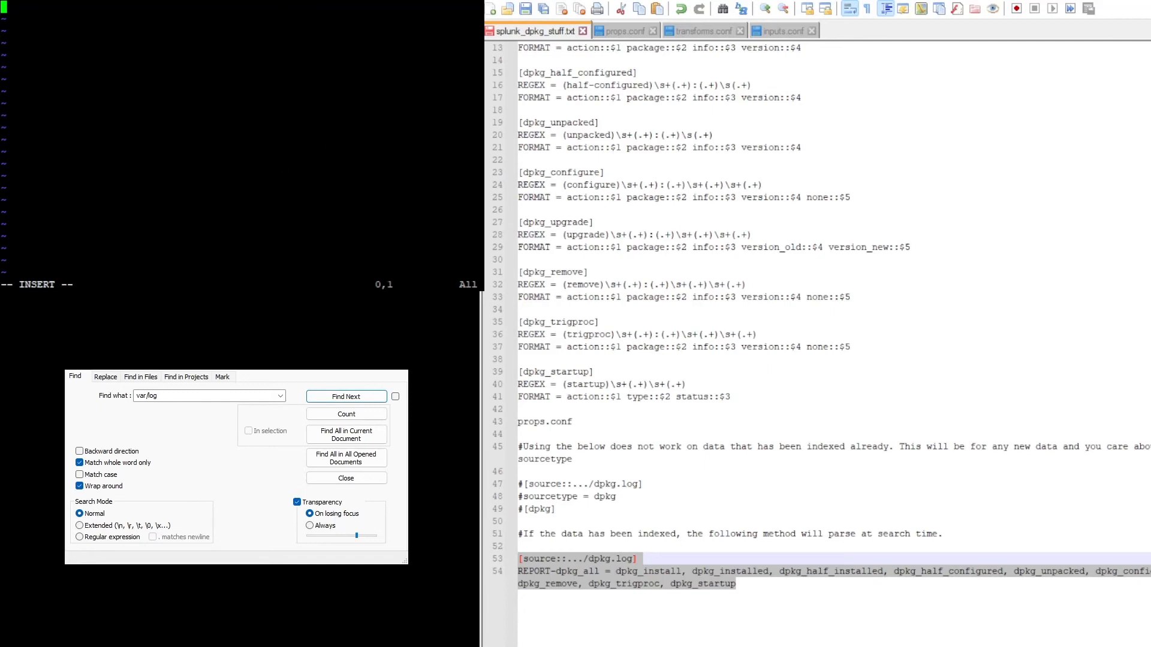
drag(731, 397, 514, 75)
key(ctrl+c)
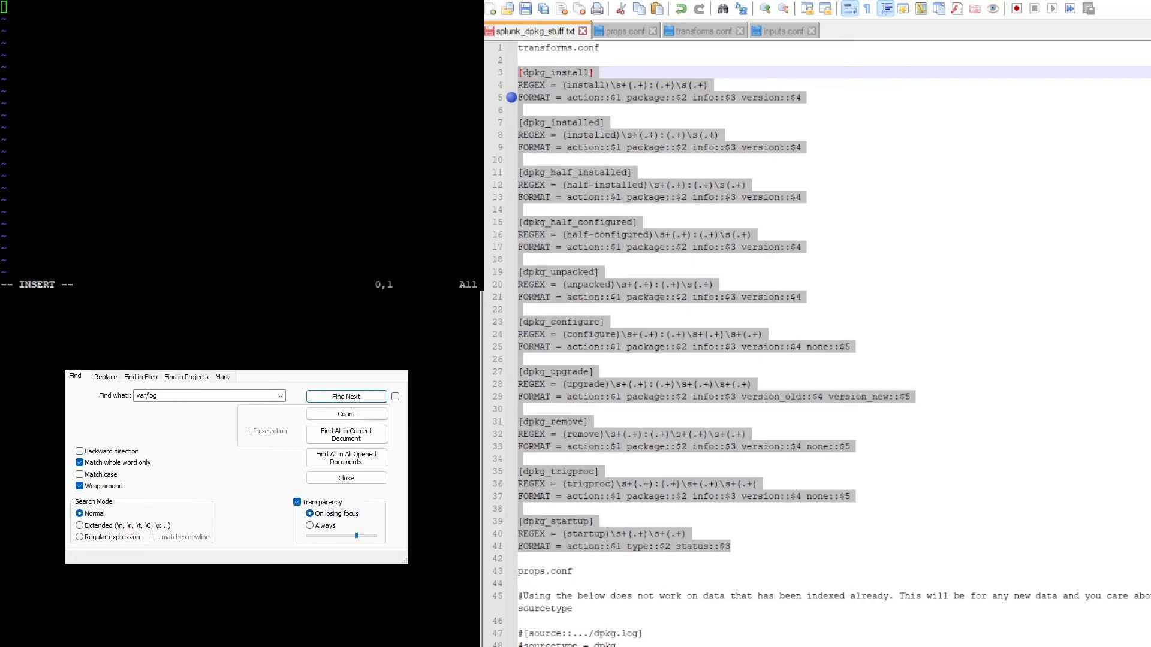
click(200, 10)
right_click(200, 10)
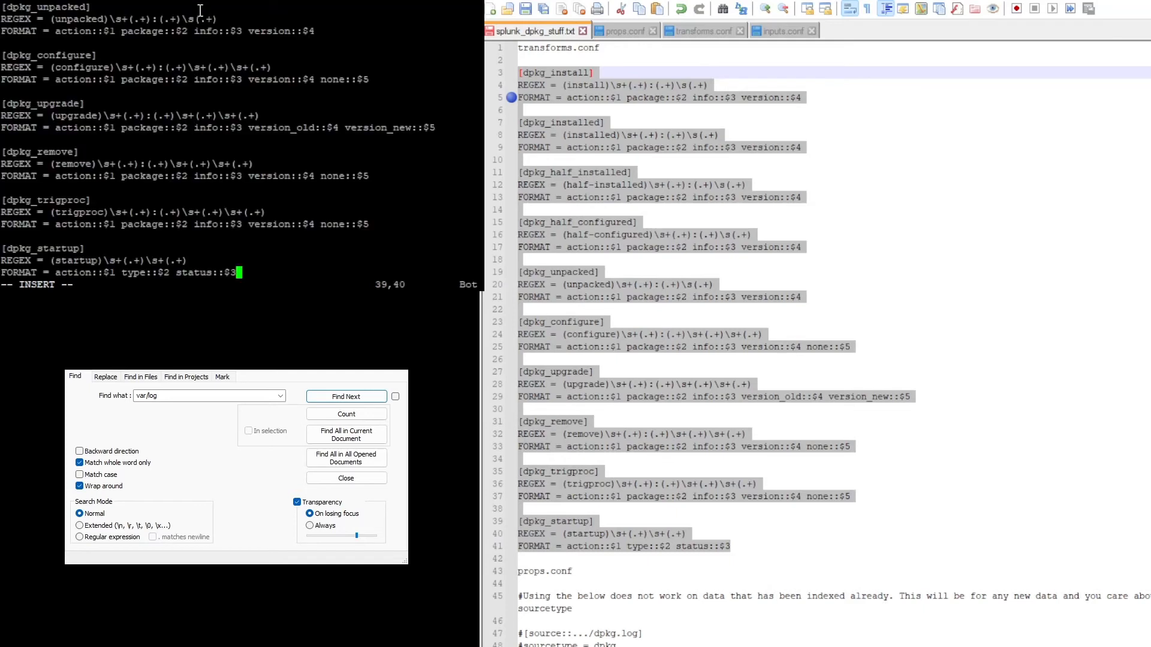
Save transforms.conf and quit vi
key(Escape)
key(shift+semicolon)
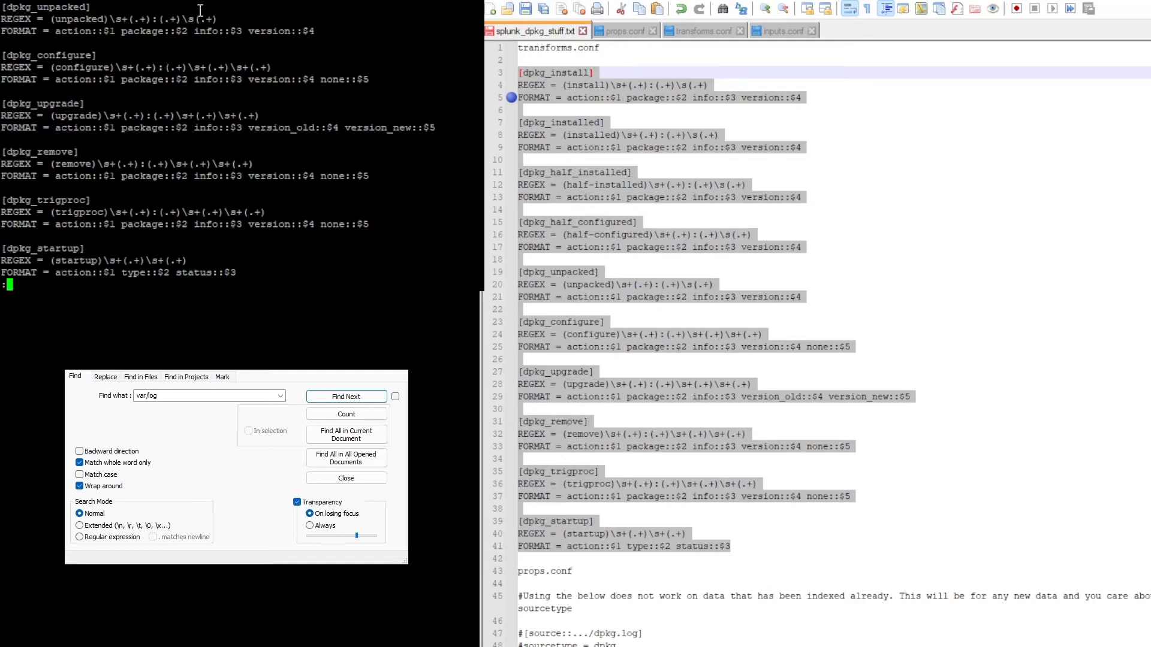
text(wq)
key(Return)
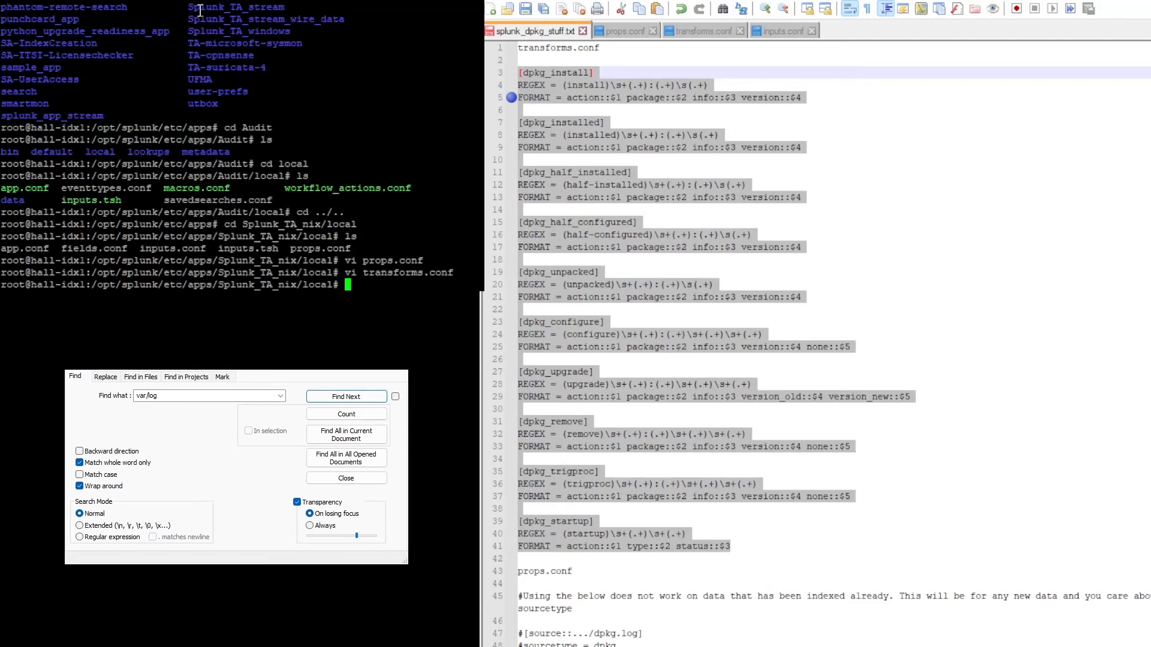
Clear the terminal and list all files in the local directory with their owners and permissions using ls -la
text(clear)
key(Return)
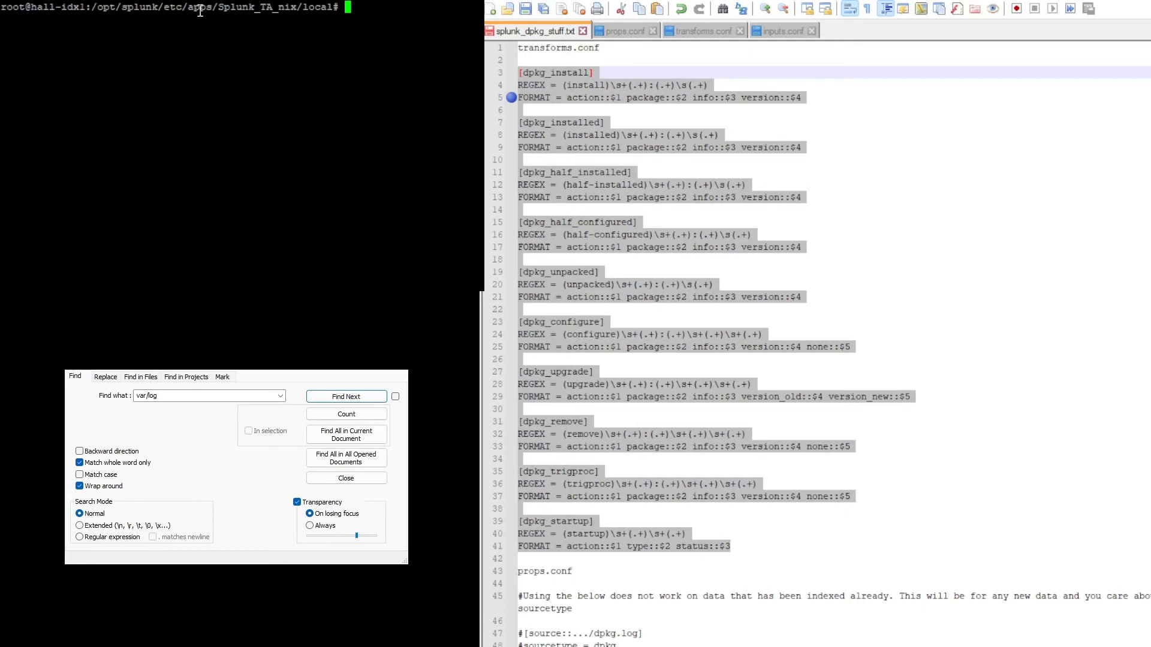
text(ls )
text(-l)
text(a)
key(Return)
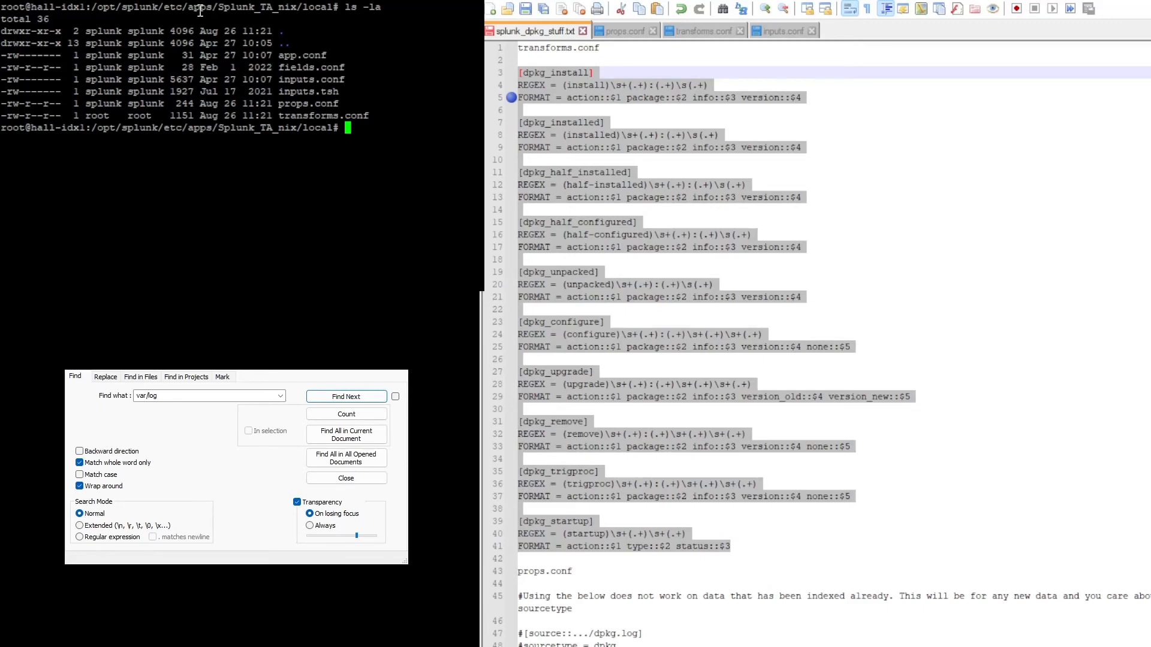
Change the owner and group of transforms.conf to splunk:splunk with chown
text(n splunk:splunk)
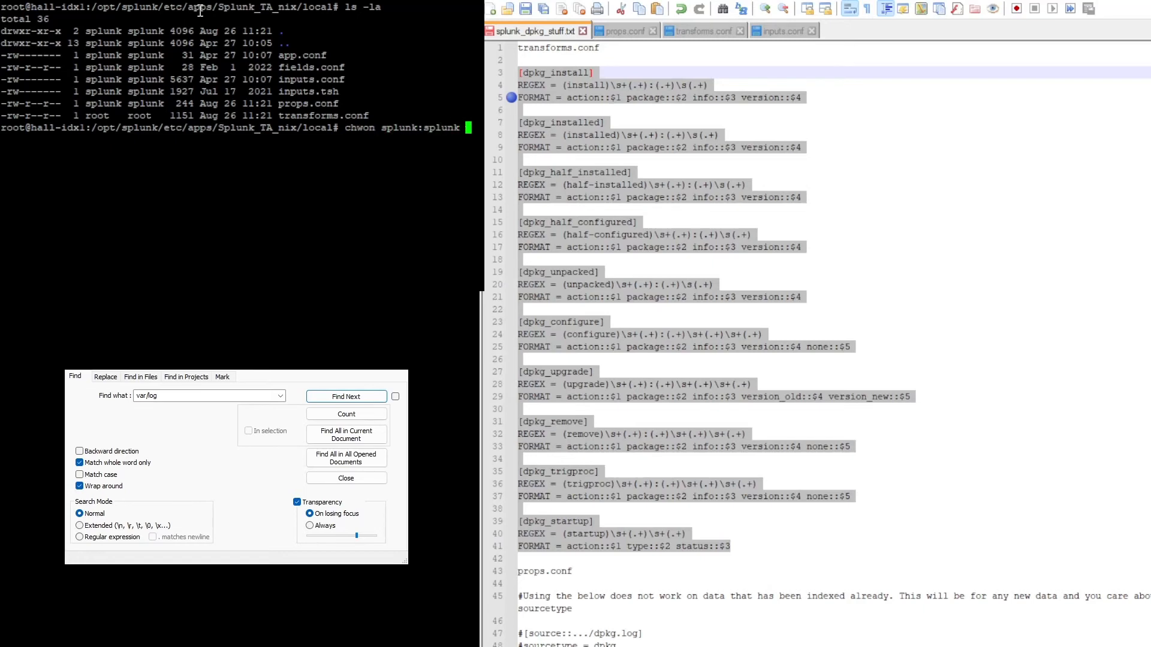
text( tran)
key(Tab)
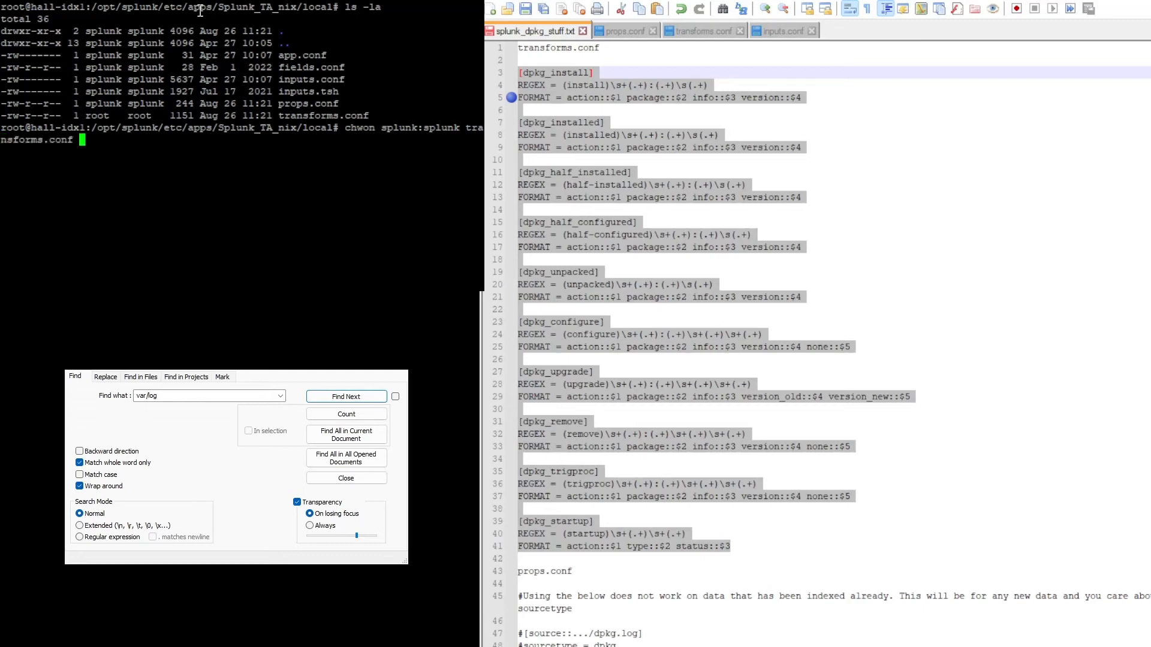
key(Return)
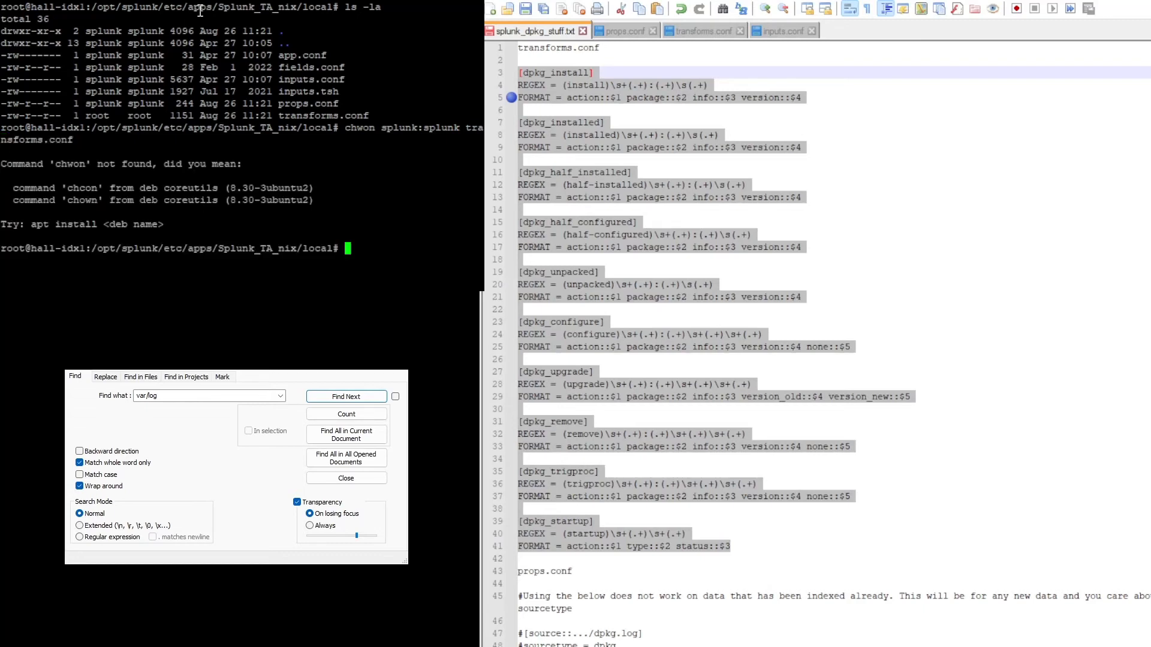
key(Up)
key(Left)
key(Left)
key(Left)
key(Left)
key(Left)
key(Left)
key(Left)
key(Left)
key(Left)
key(Left)
key(Left)
key(Left)
key(Left)
key(Left)
key(Left)
key(Left)
key(Left)
key(Left)
key(Left)
key(Left)
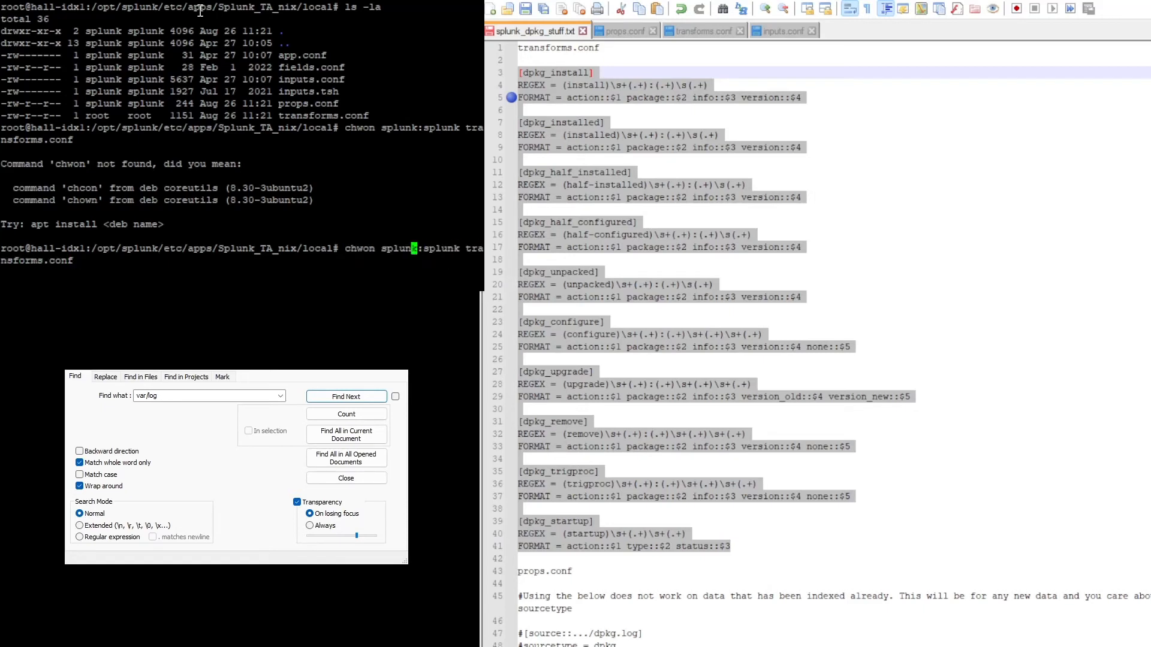
key(Left)
key(Left)
key(Left)
key(Left)
key(Left)
key(Left)
key(BackSpace)
key(BackSpace)
key(BackSpace)
text(own)
key(Return)
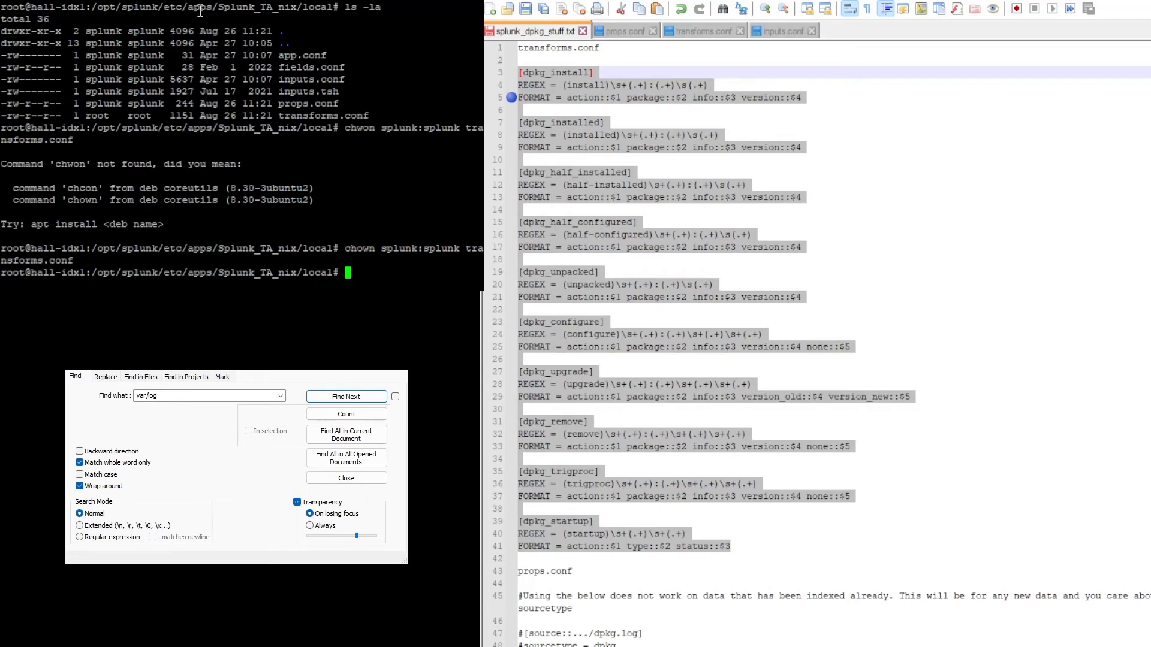
Clear the terminal and run ls -la again to check the ownership of transforms.conf
text(clear)
key(Return)
text(ls )
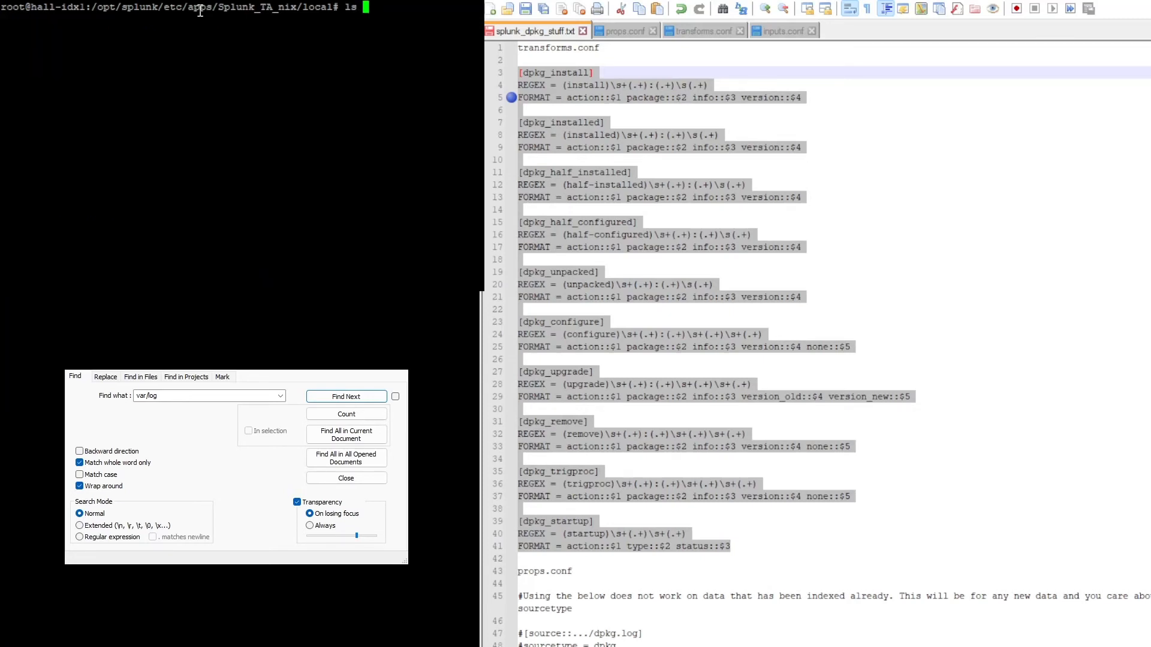
text(-la)
key(Return)
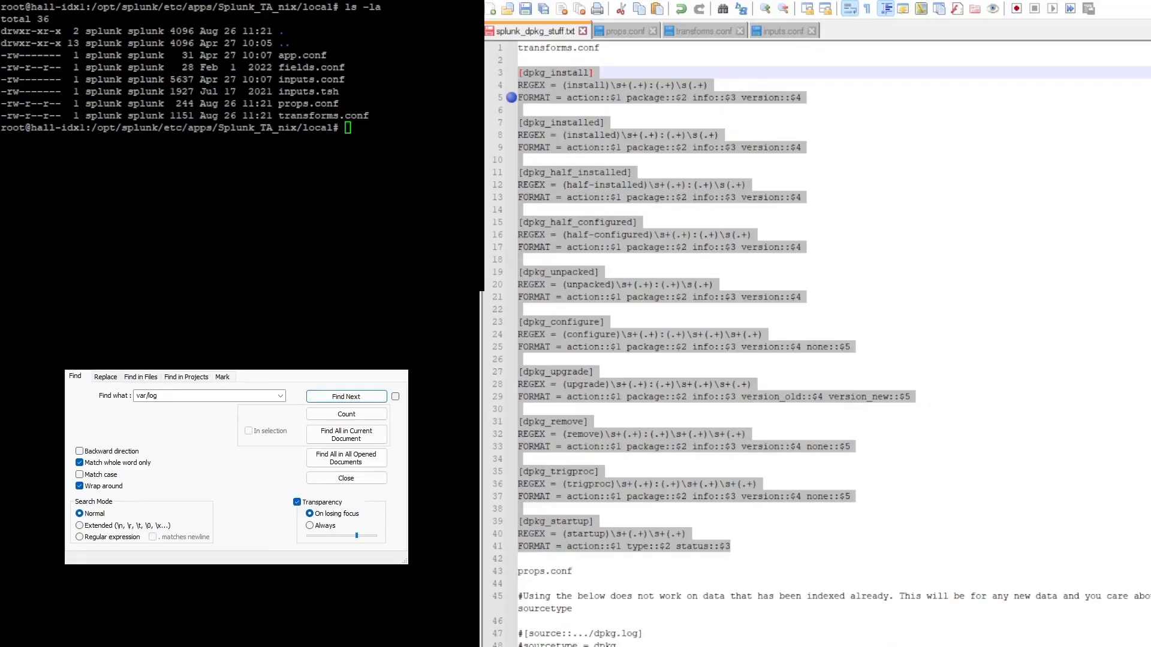
Switch to Splunk in the browser, reduce the search to index=nix source IN(/var/log/dpkg.log) without the rex part, and run it
key(alt+Tab)
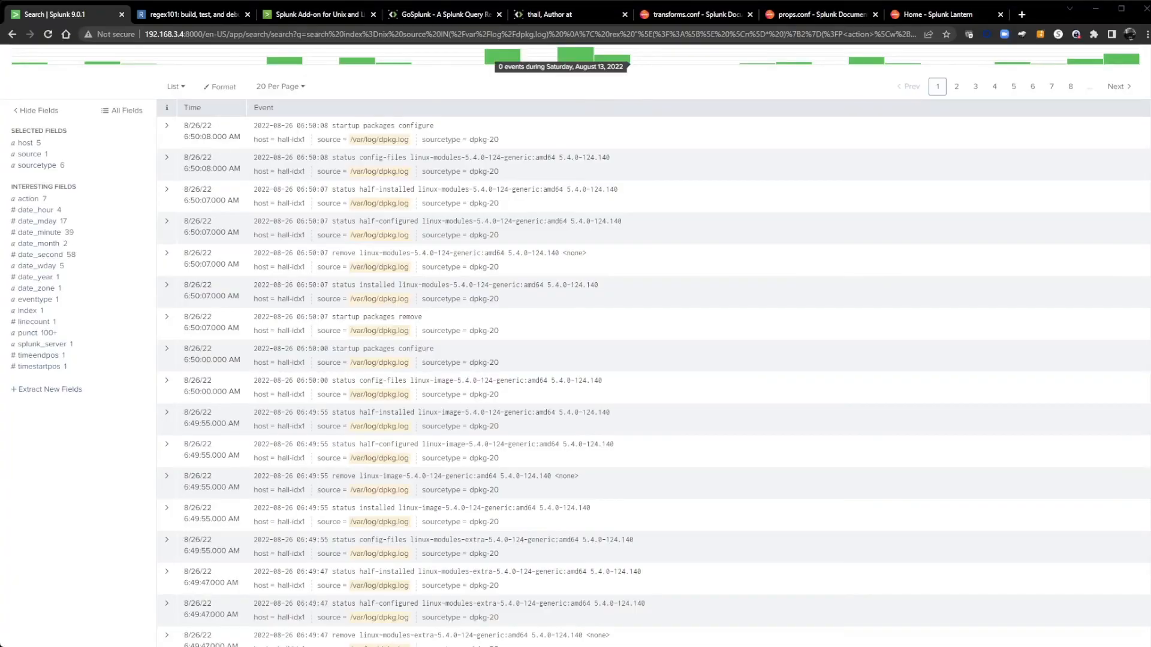
scroll(250, 445, up, 1)
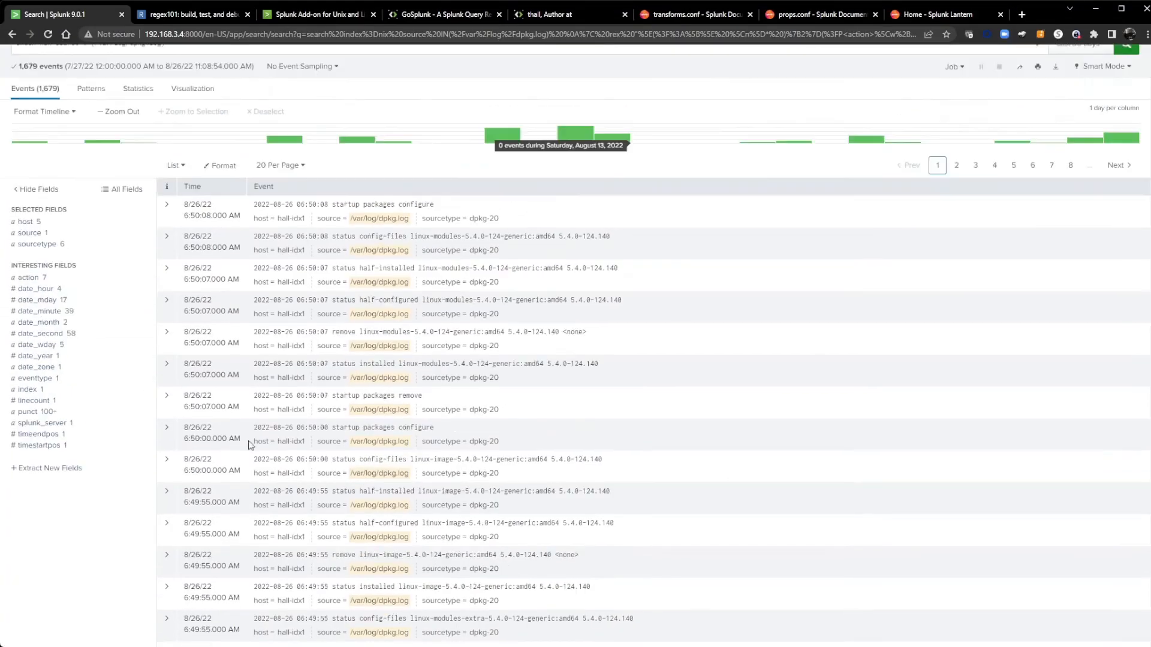
scroll(251, 445, up, 1)
click(193, 136)
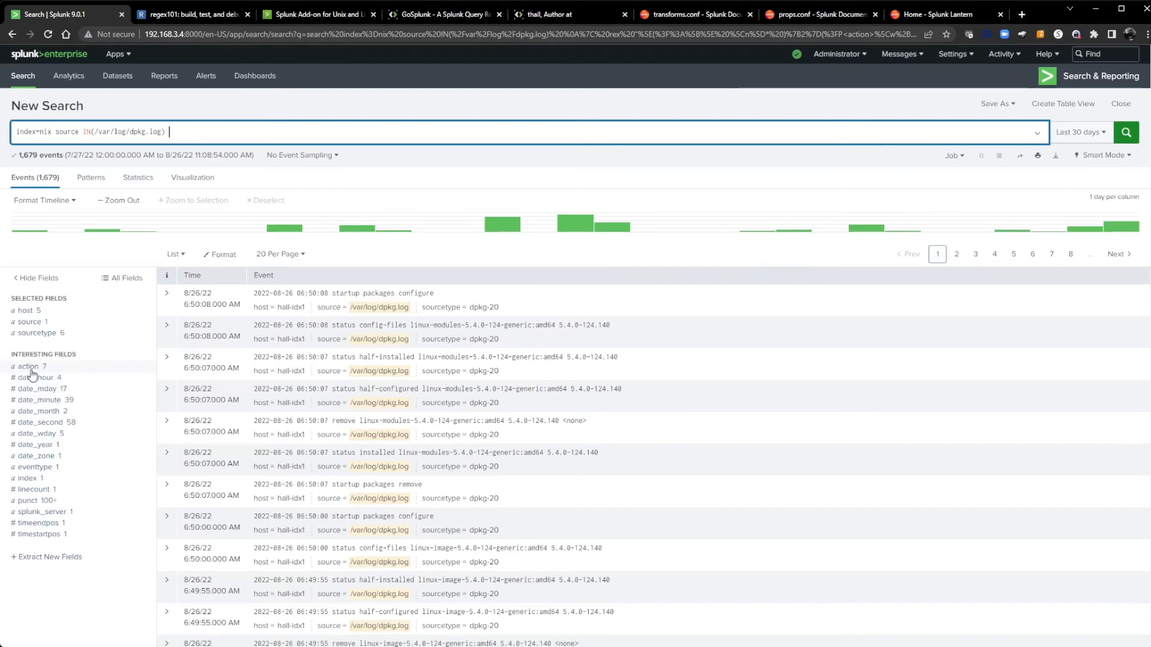
click(1124, 135)
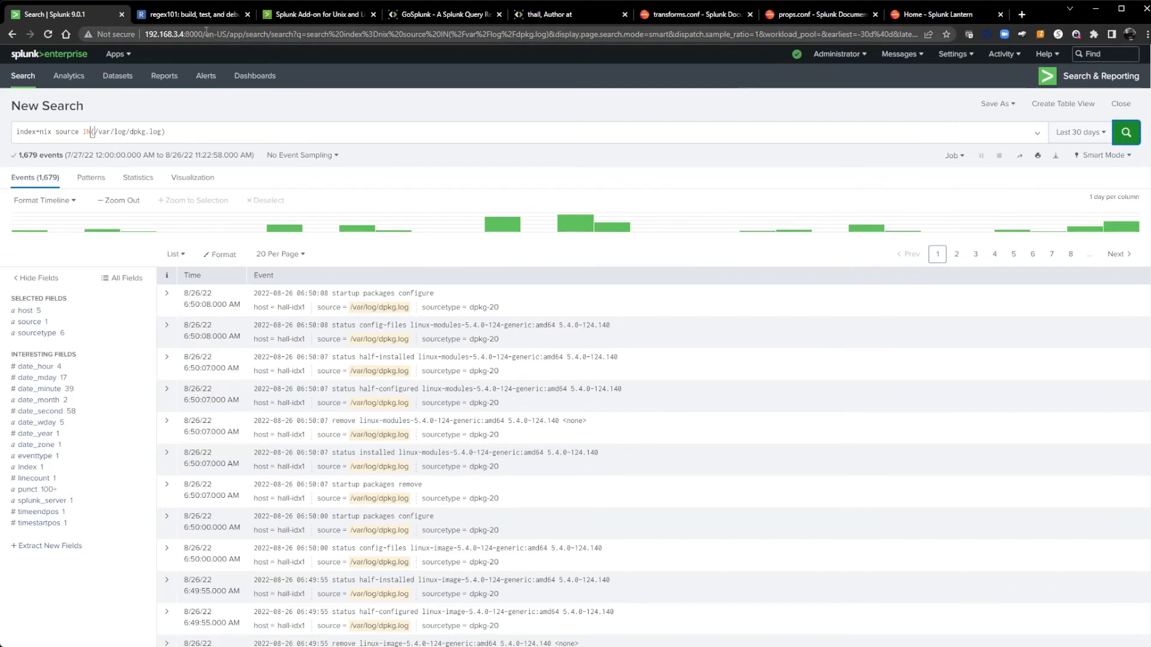
Open the Splunk server's debug/refresh page at 192.168.3.4:8000 and start the configuration refresh
drag(205, 34, 871, 55)
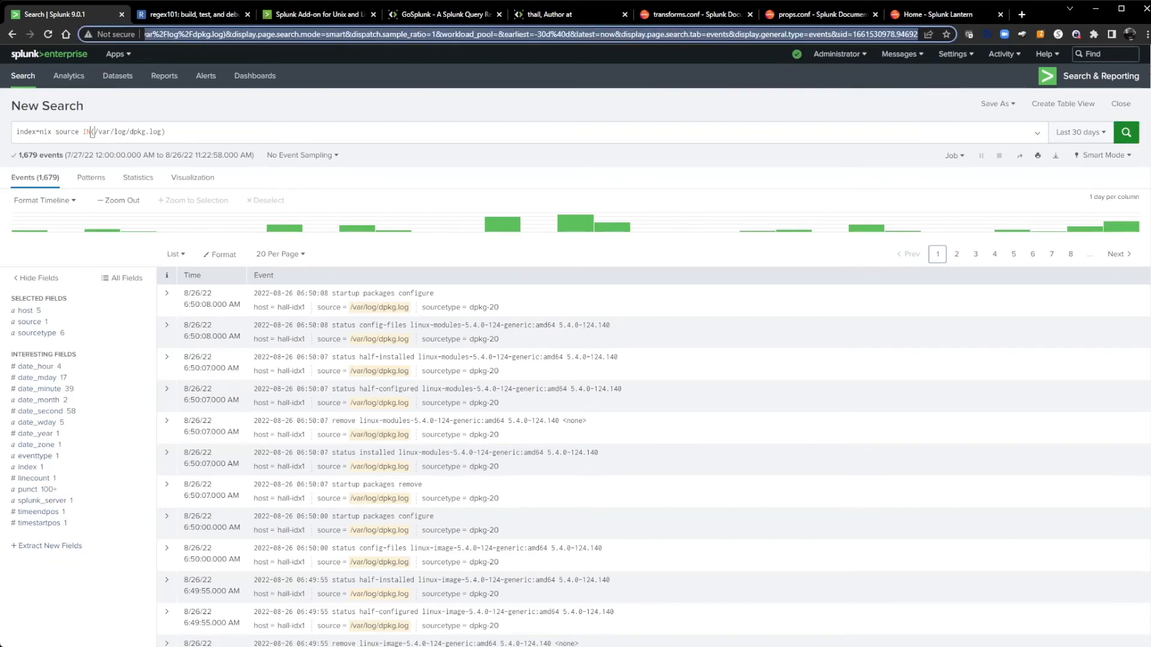
key(BackSpace)
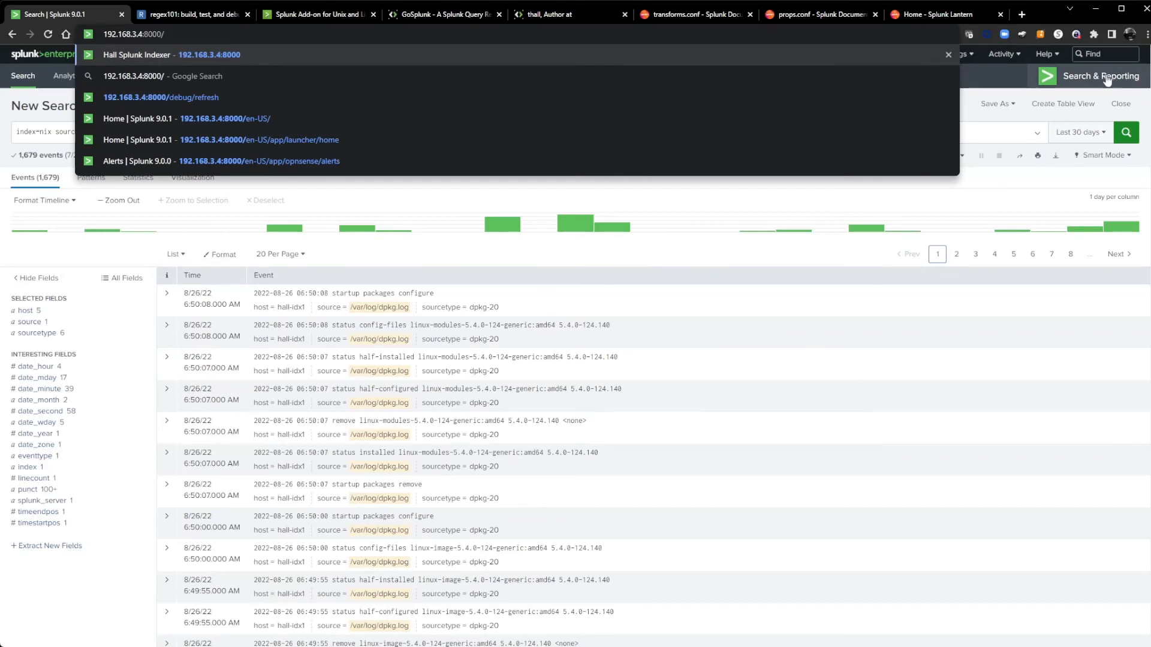
key(Down)
key(Down)
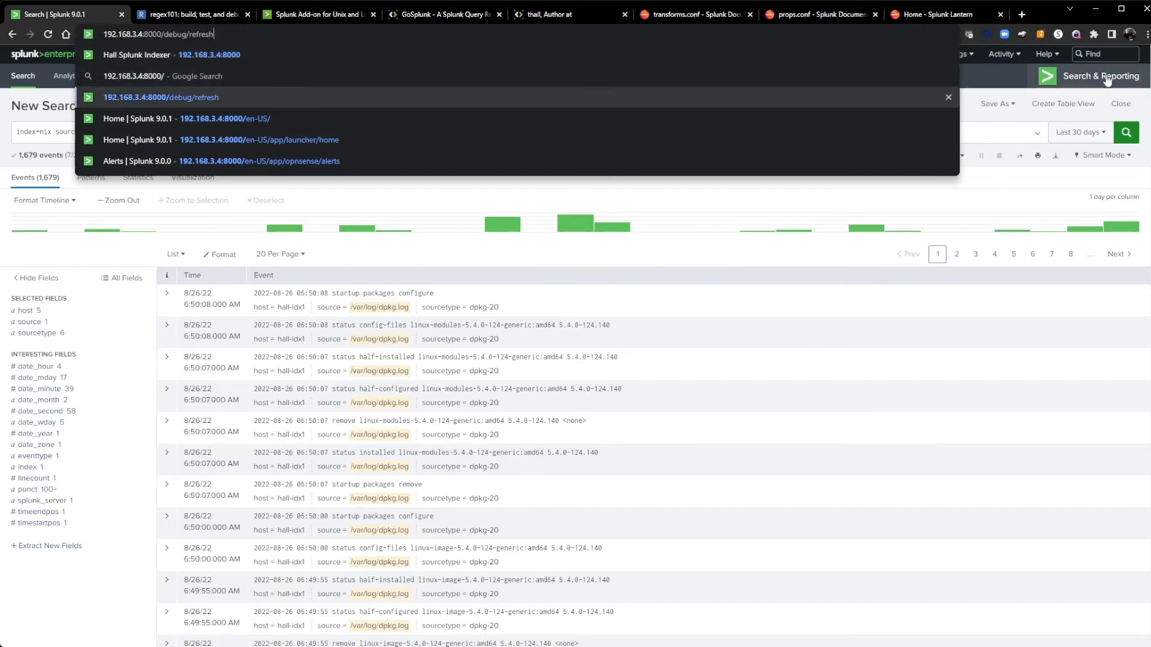
key(Return)
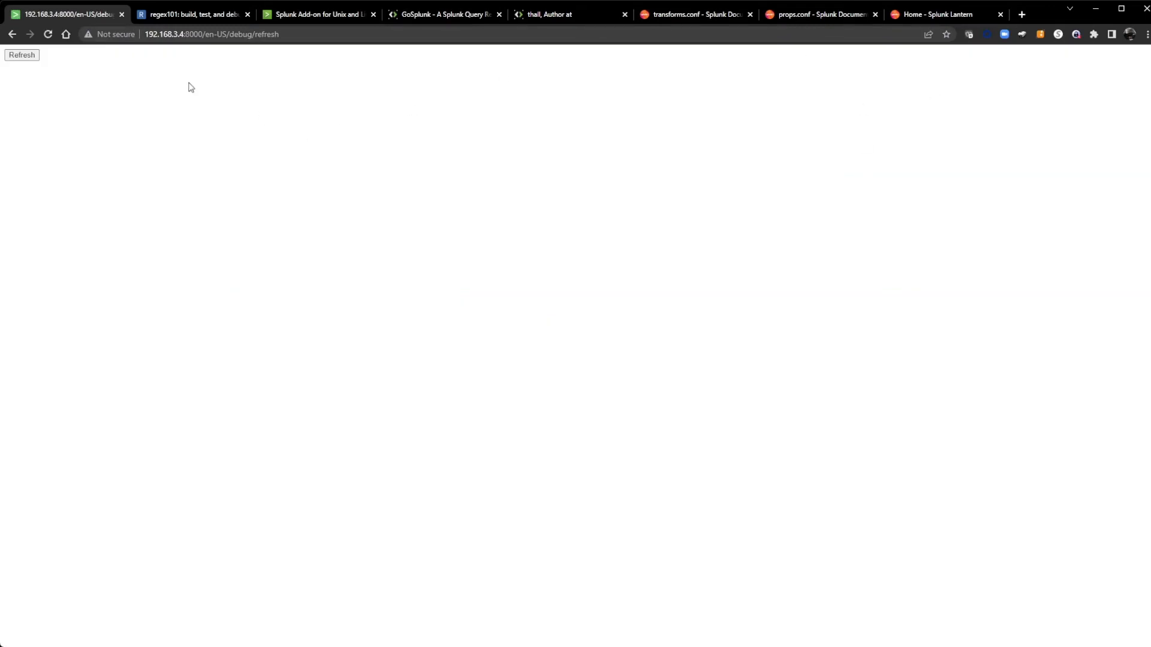
click(24, 57)
Search GoSplunk's query repository for "windows"
click(429, 18)
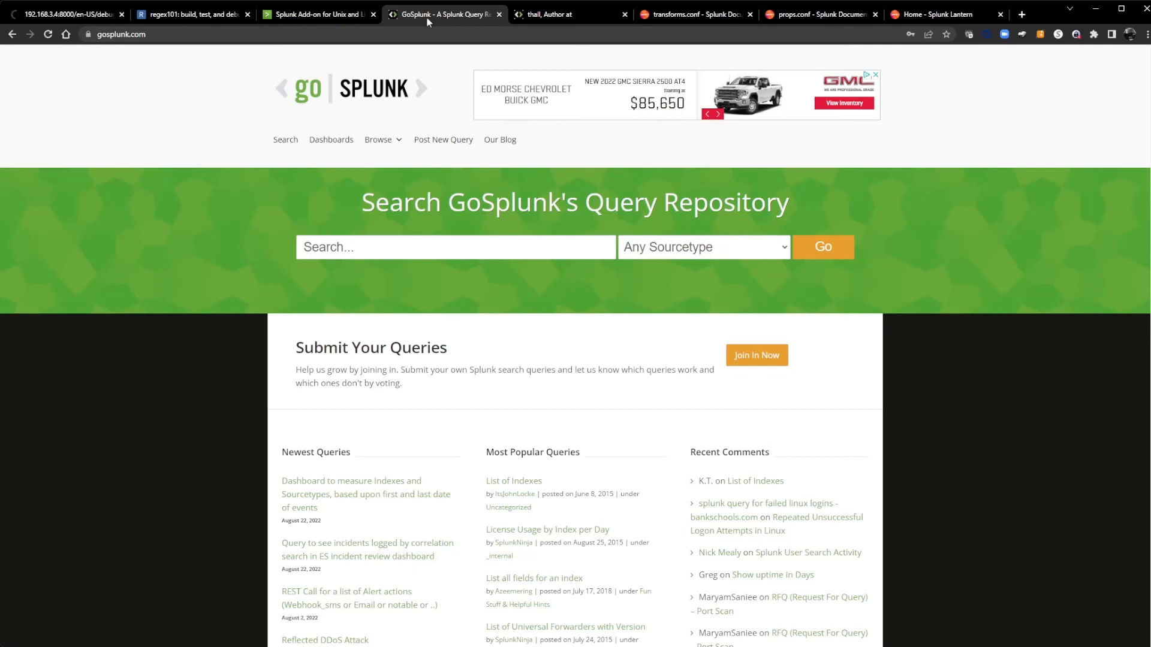
click(380, 256)
text(windows)
key(Return)
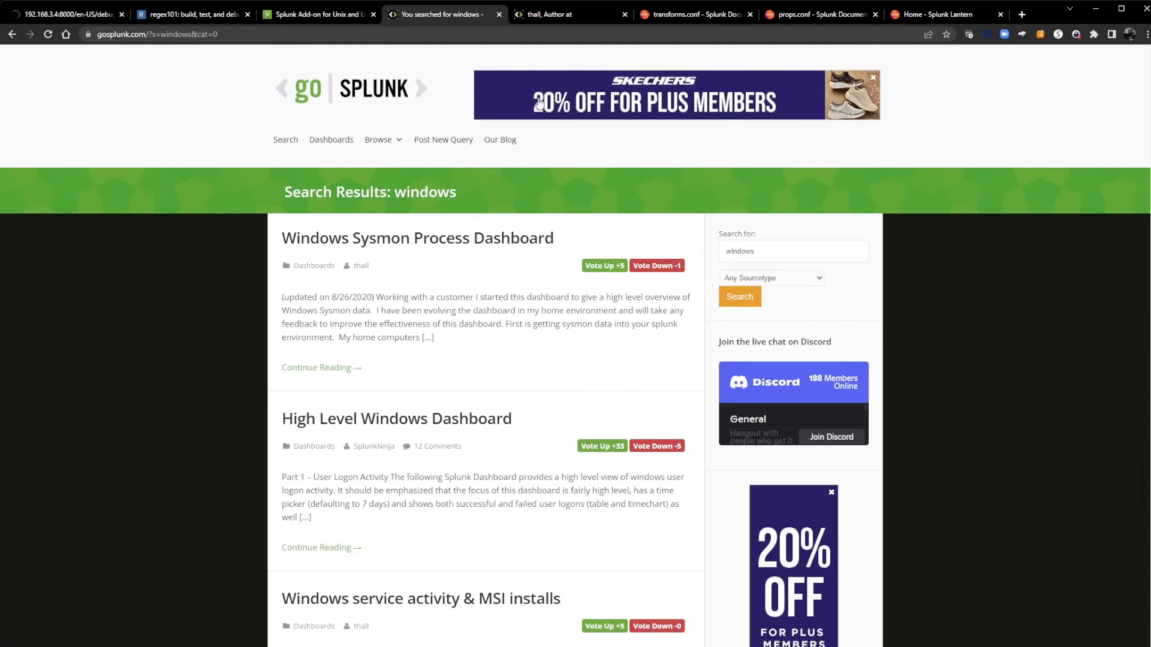
Open the "NIX Login Dashboard with Success, Failed and Sudo activity" post from the already open GoSplunk author page
click(547, 18)
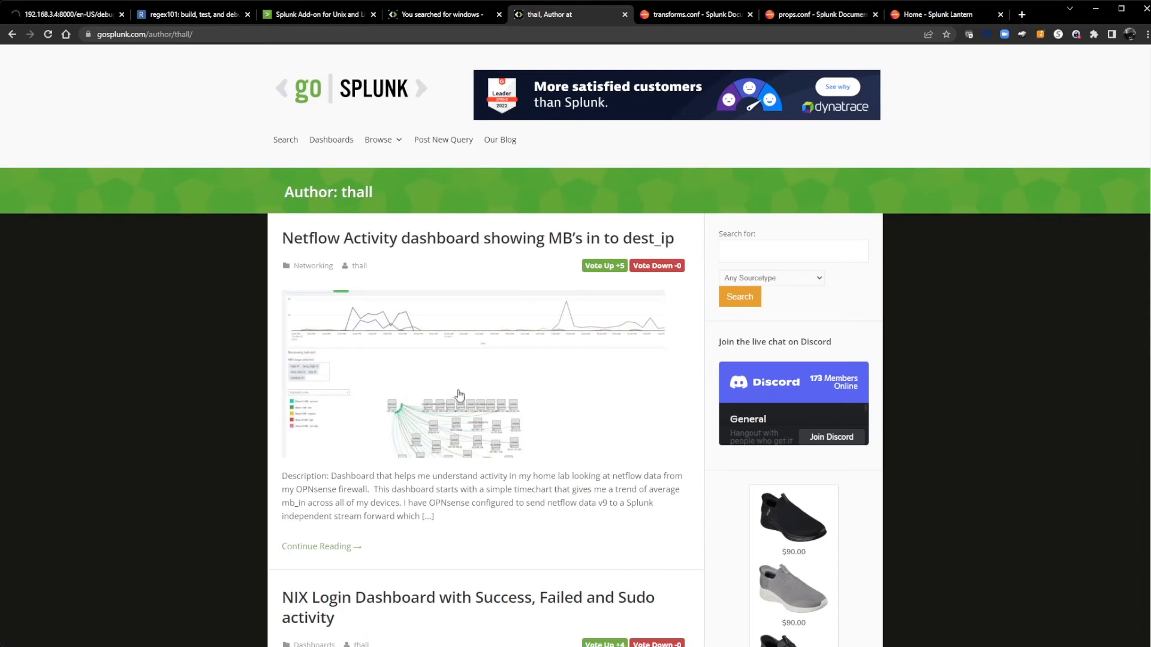
scroll(454, 251, down, 3)
scroll(454, 250, down, 2)
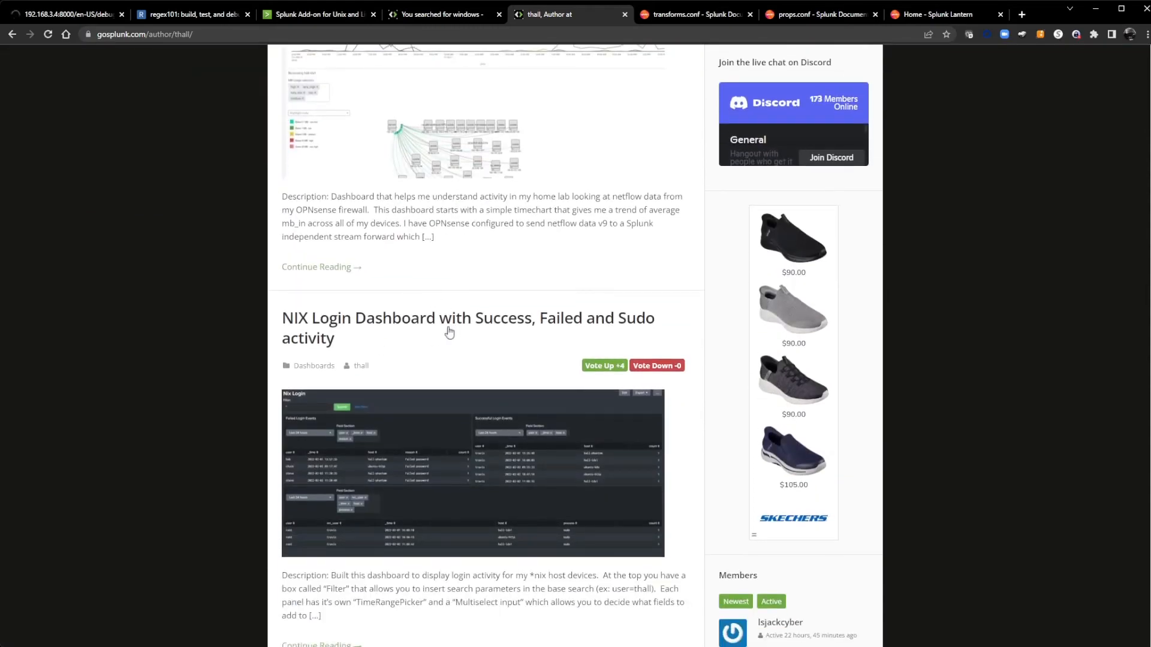
click(454, 327)
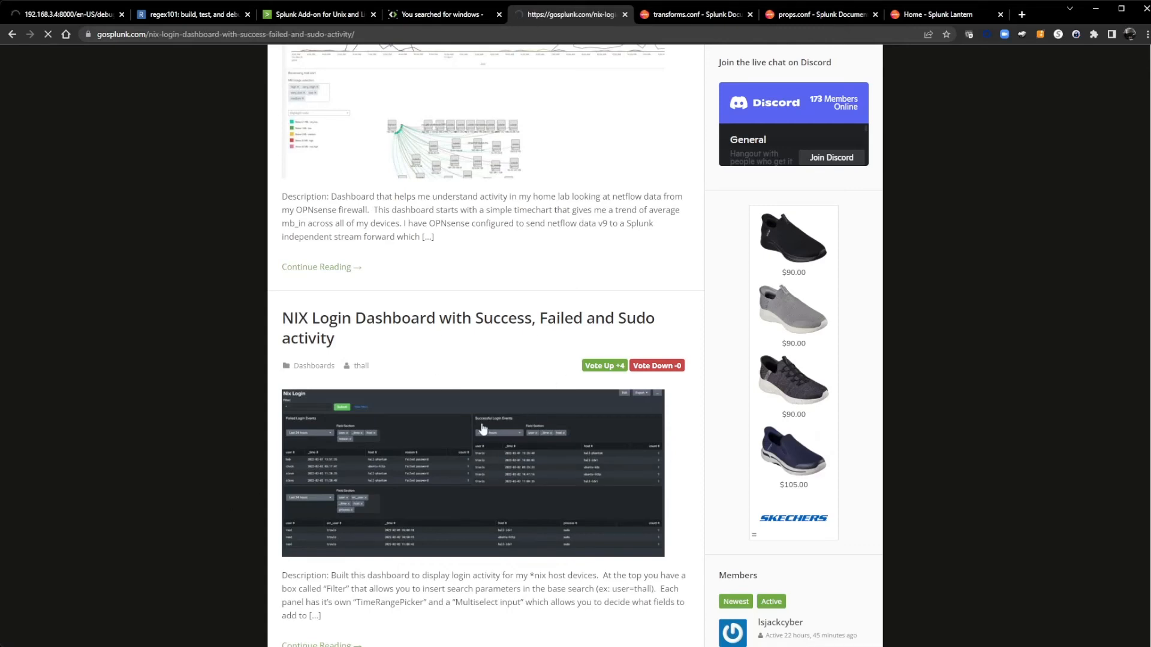
Review the NIX Login Dashboard post's description, its props.conf and fields.conf notes, the required add-on and the dashboard XML
scroll(587, 403, down, 7)
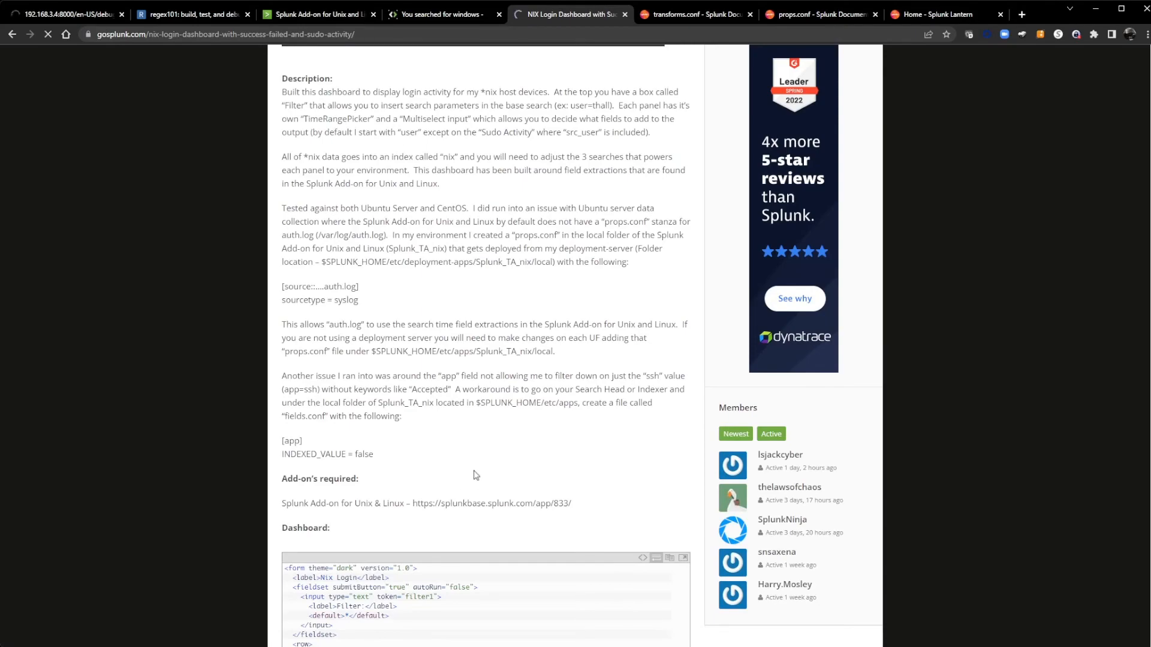
scroll(489, 456, down, 2)
scroll(495, 446, up, 4)
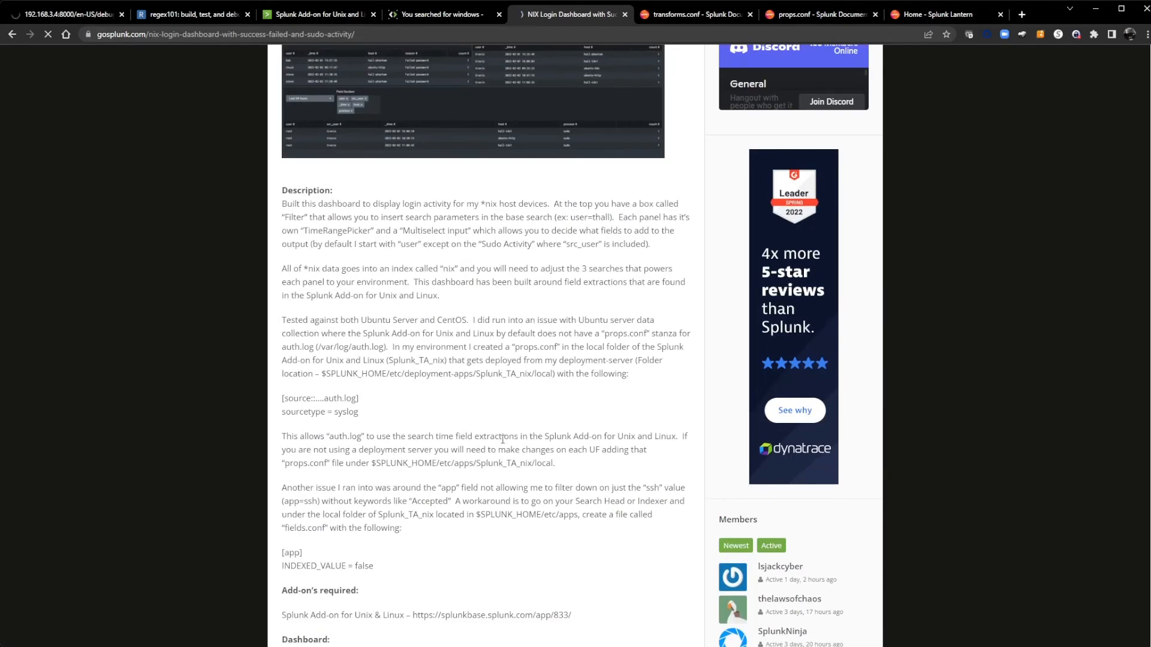
scroll(510, 441, up, 4)
scroll(513, 435, down, 6)
scroll(513, 428, down, 3)
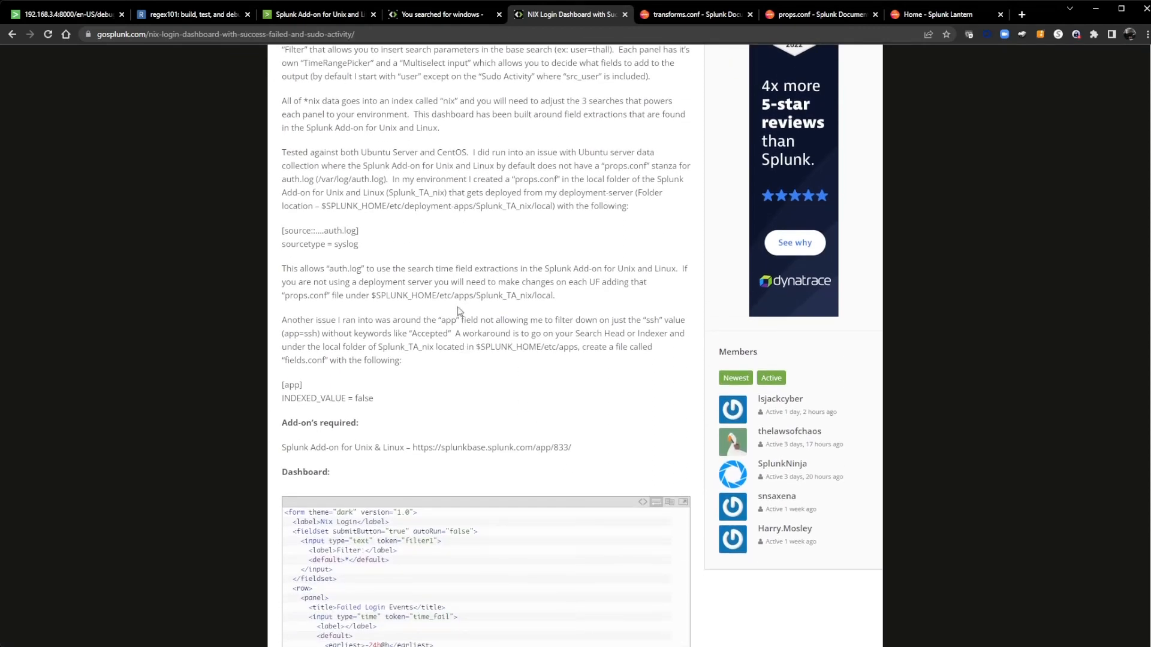
scroll(443, 315, down, 10)
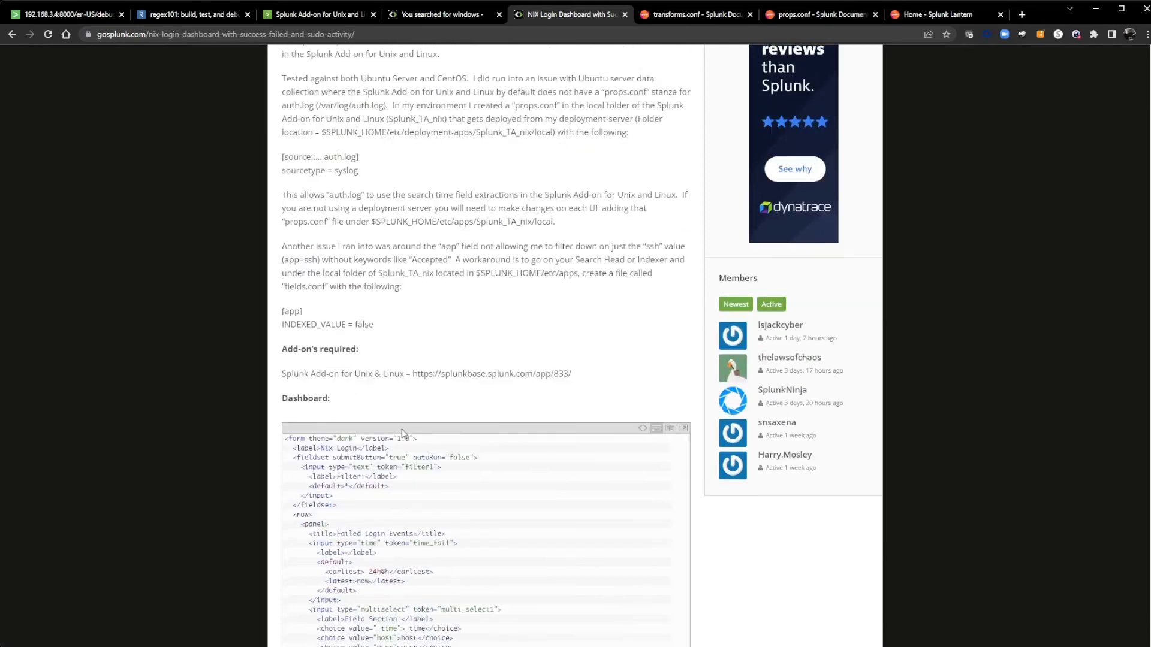
scroll(401, 425, up, 5)
scroll(401, 424, up, 15)
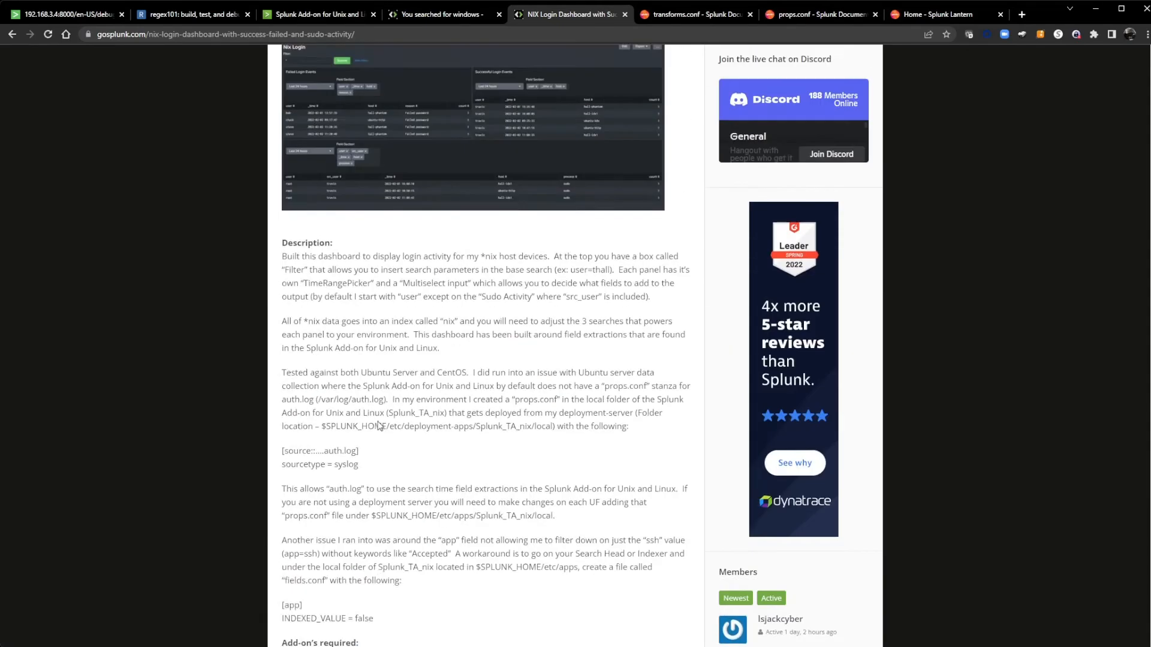
Go to the Splunk Lantern home page and look over its featured articles
click(933, 16)
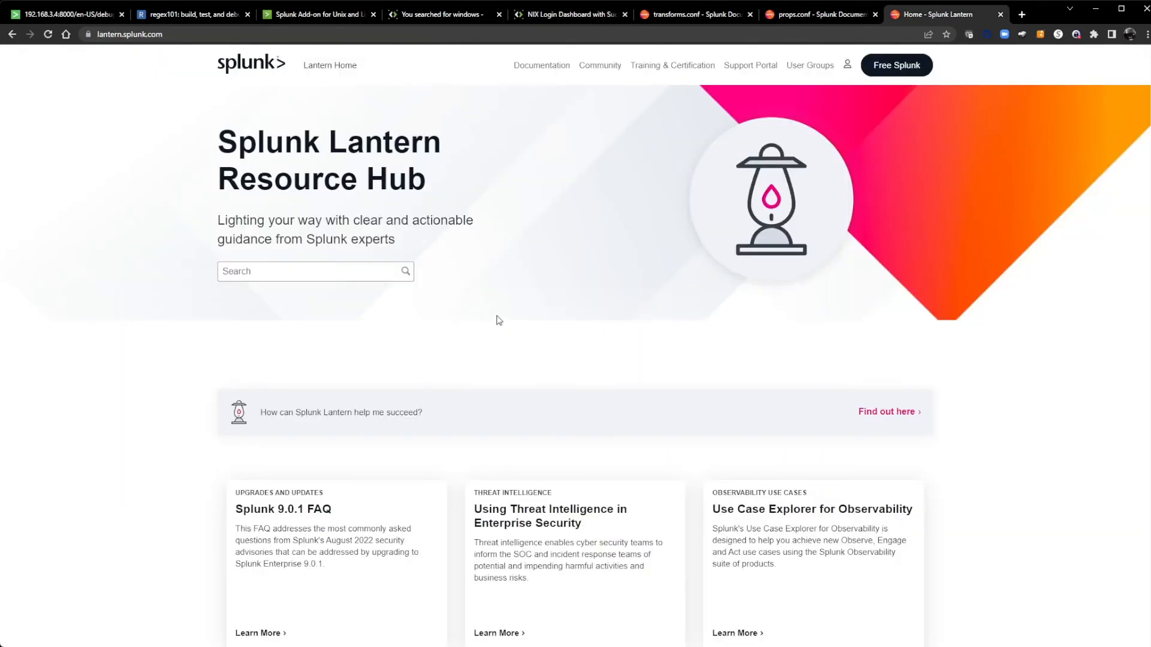
scroll(507, 320, down, 2)
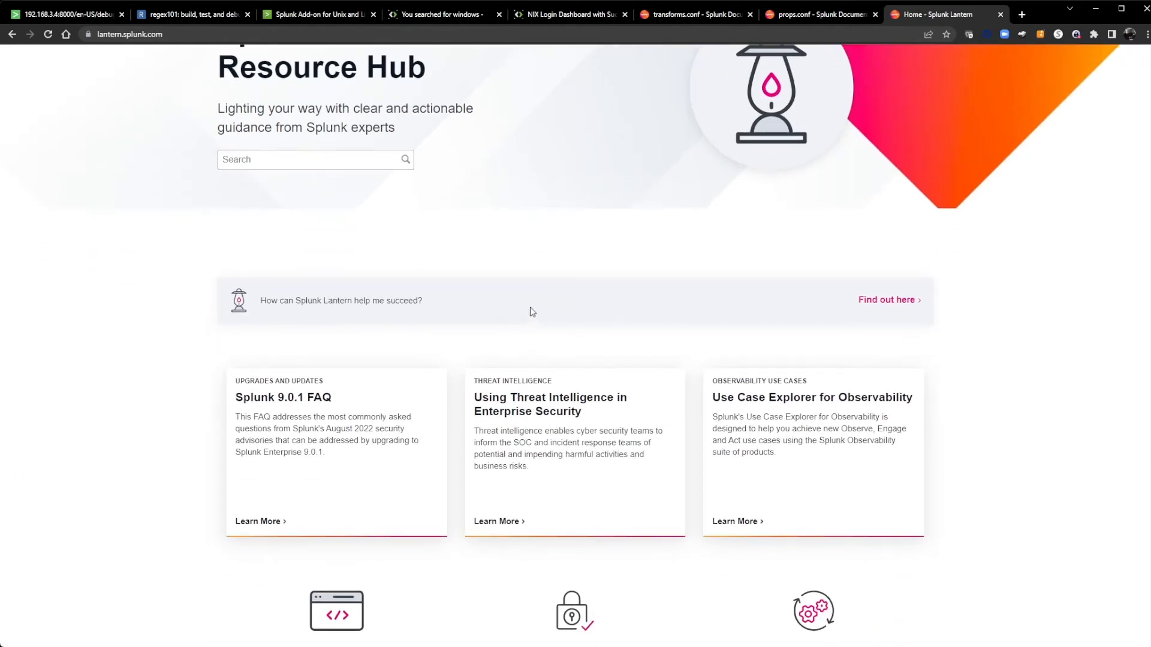
Switch from Splunk Lantern to the Splunk Enterprise home page on port 8000 and open the Search & Reporting app
scroll(552, 309, down, 3)
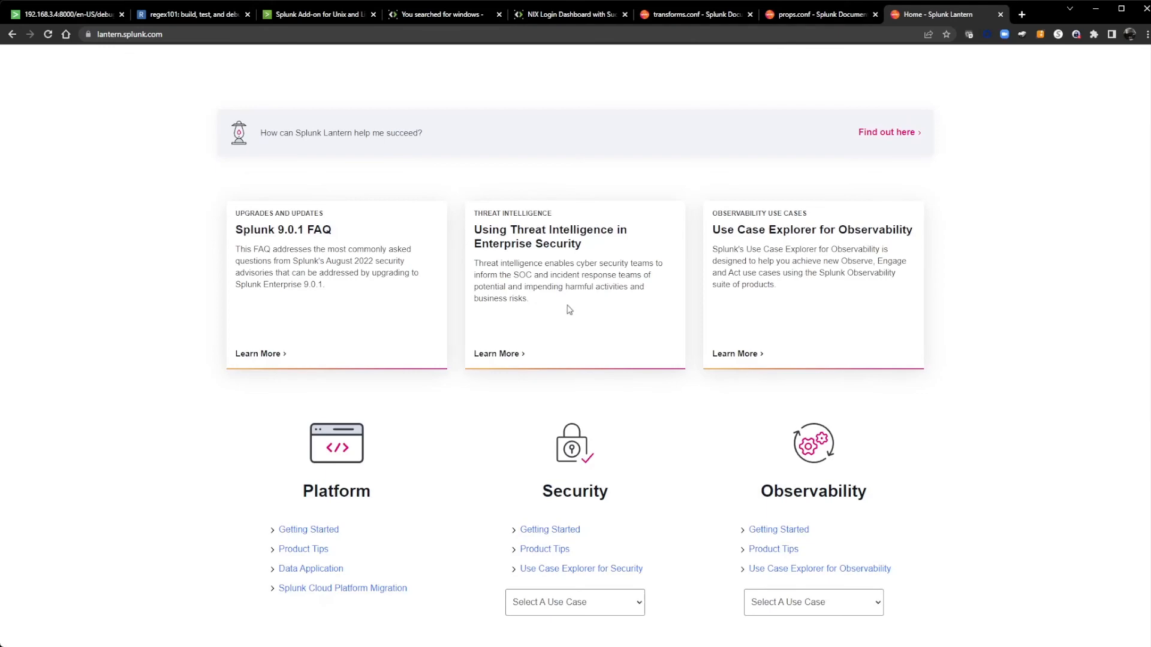
scroll(570, 309, up, 5)
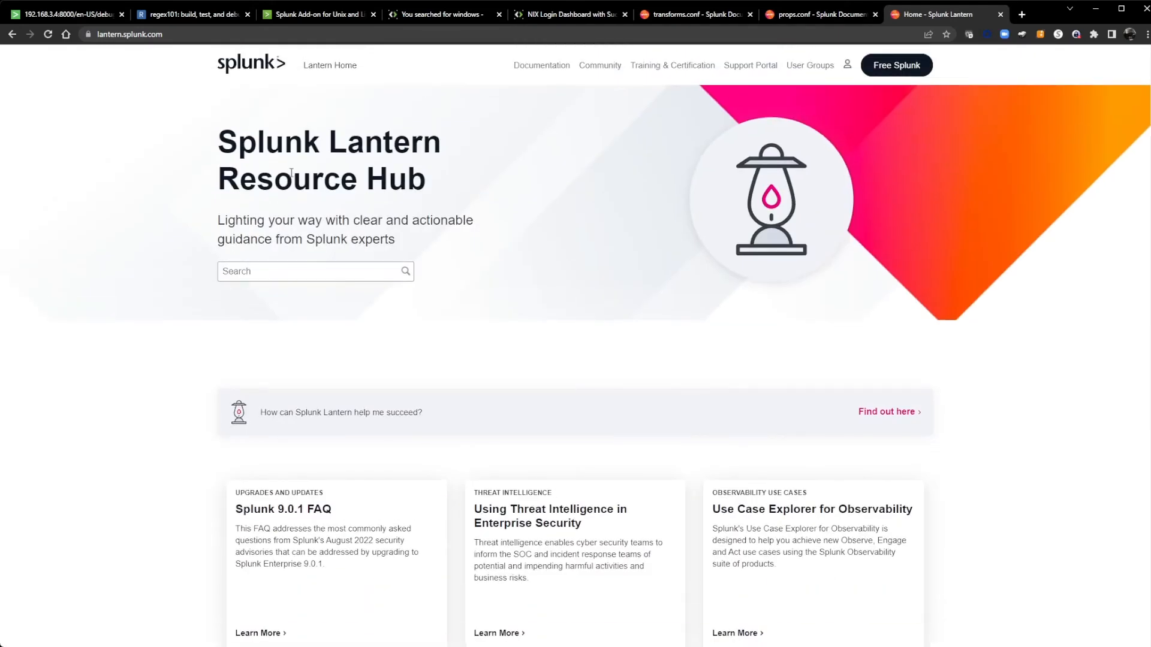
click(57, 13)
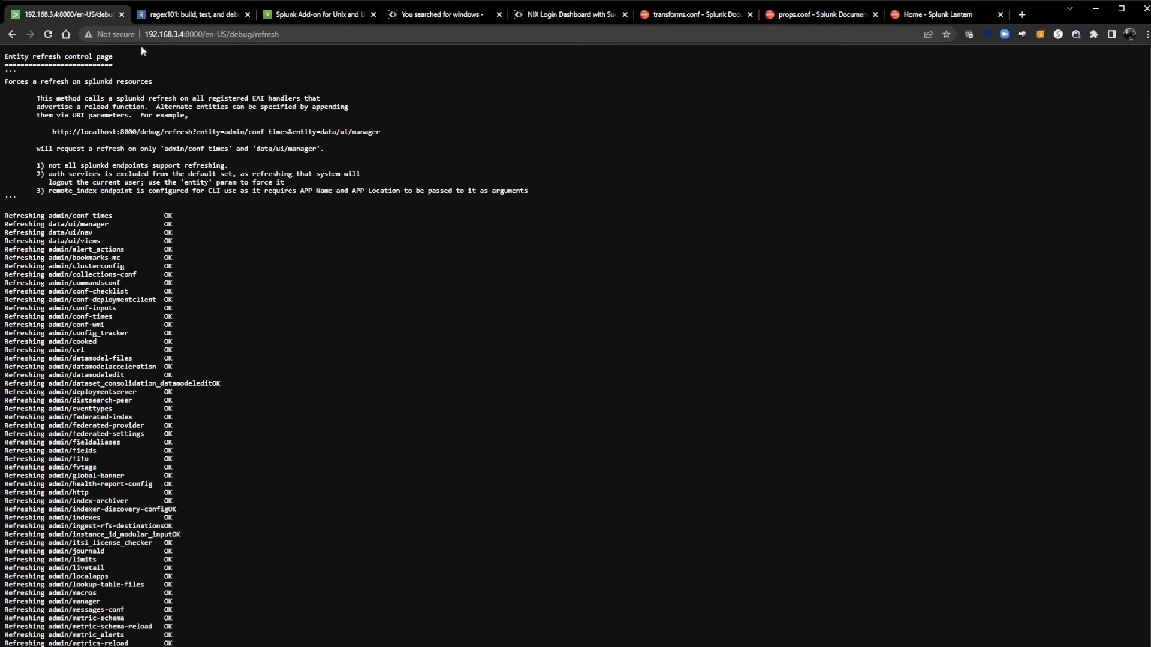
drag(281, 35, 204, 34)
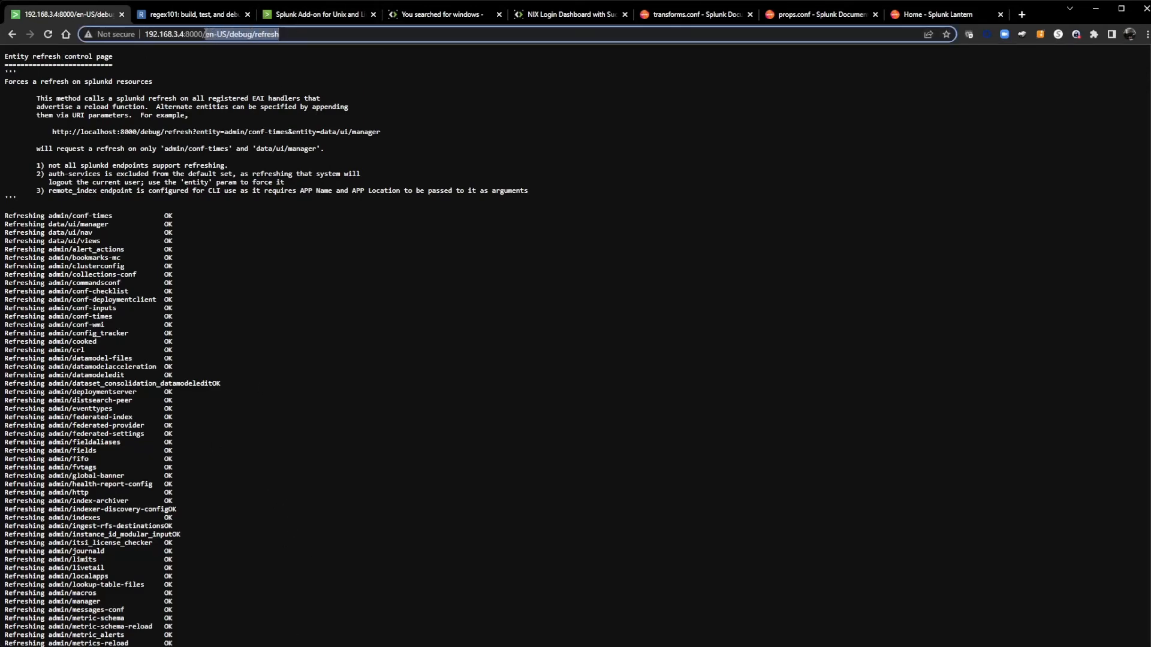
key(BackSpace)
key(Return)
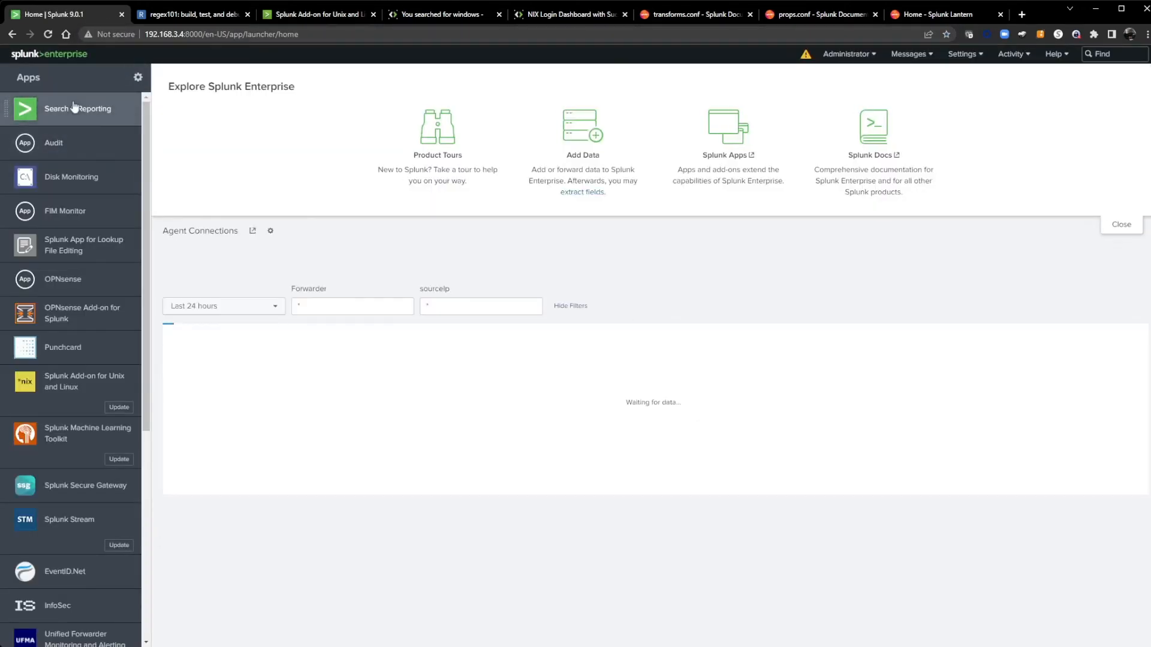
click(73, 110)
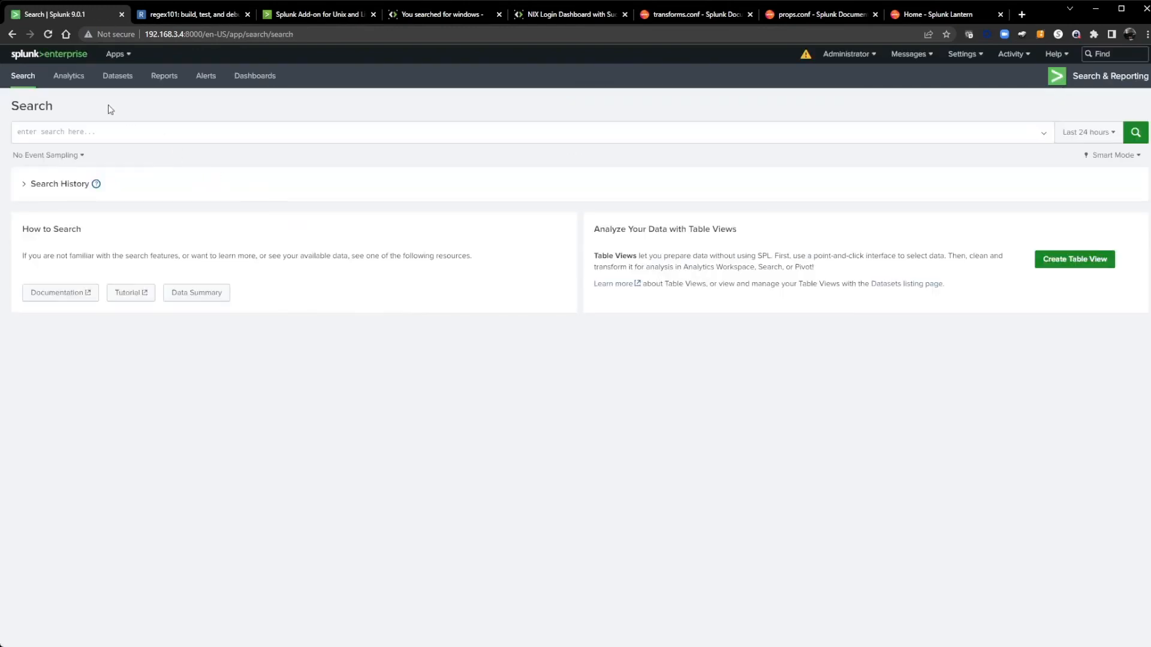
Run the search index=nix source IN(/var/log/dpkg.log) over the last 24 hours
click(141, 130)
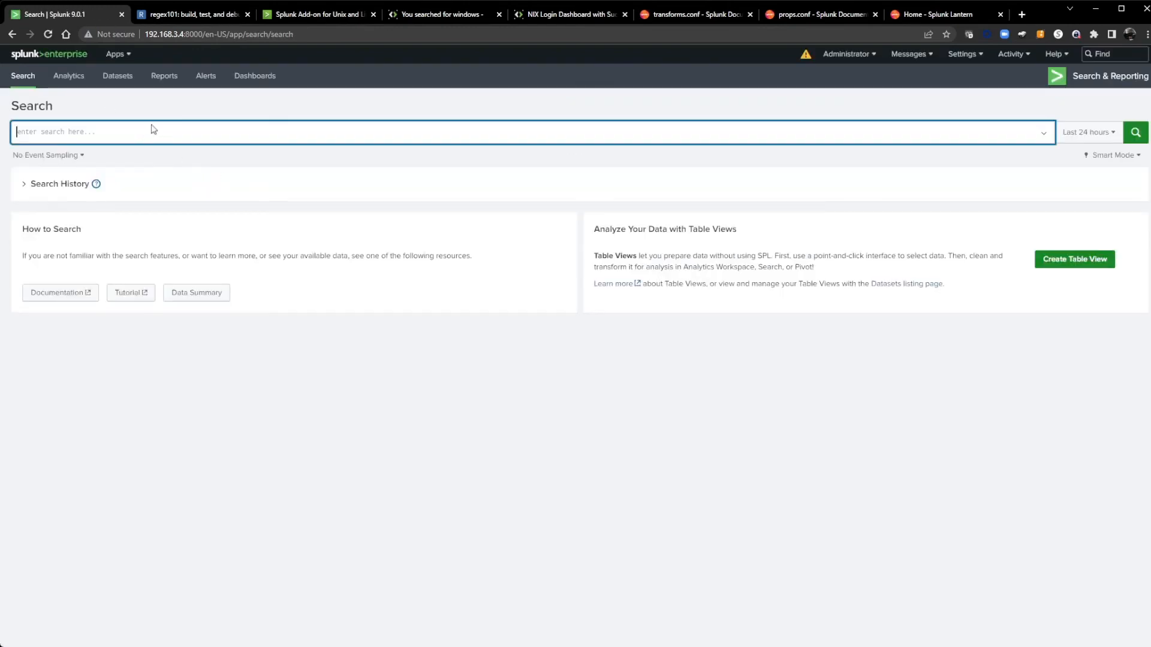
text(ind)
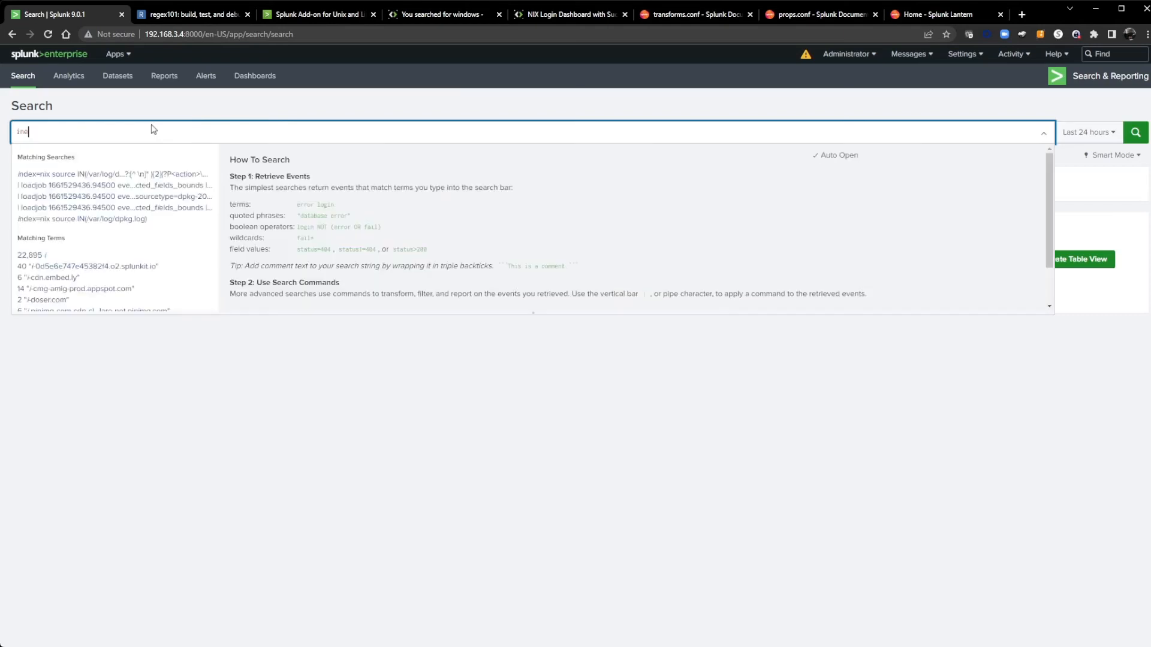
text(ex)
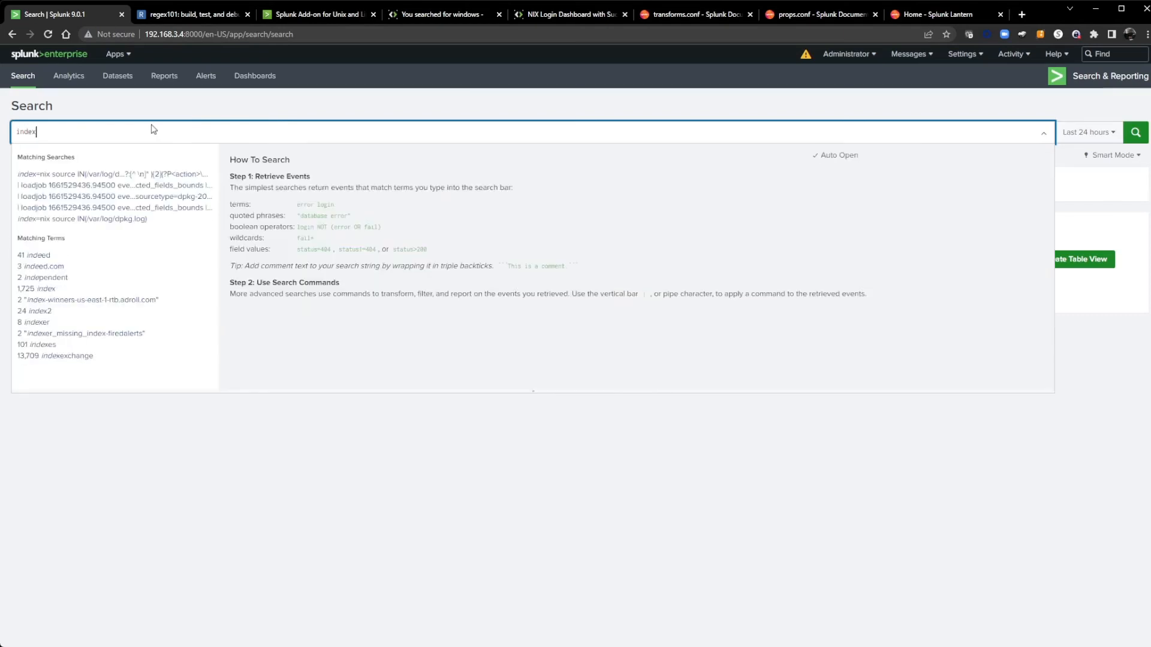
text(=)
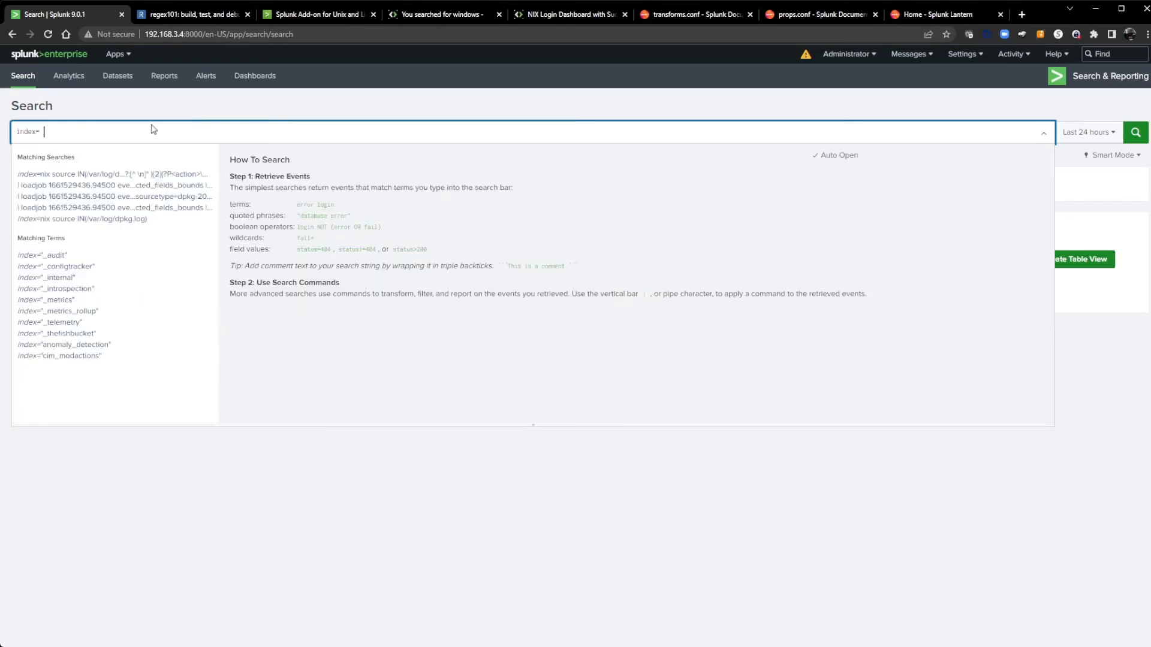
text(nix source IN)
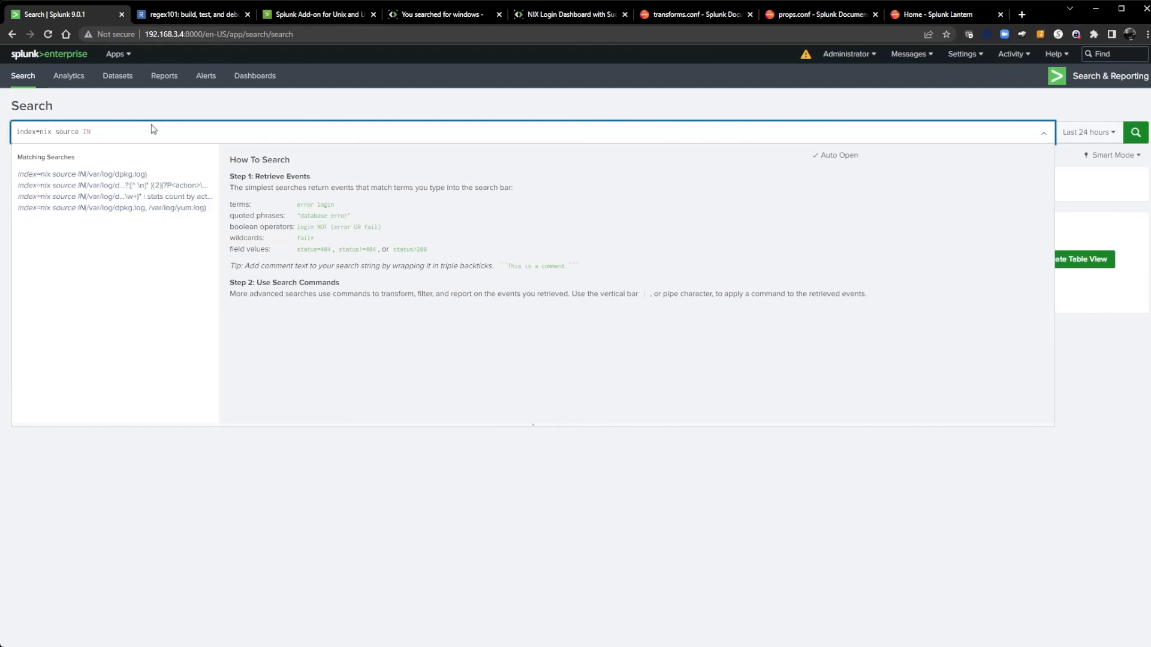
click(110, 175)
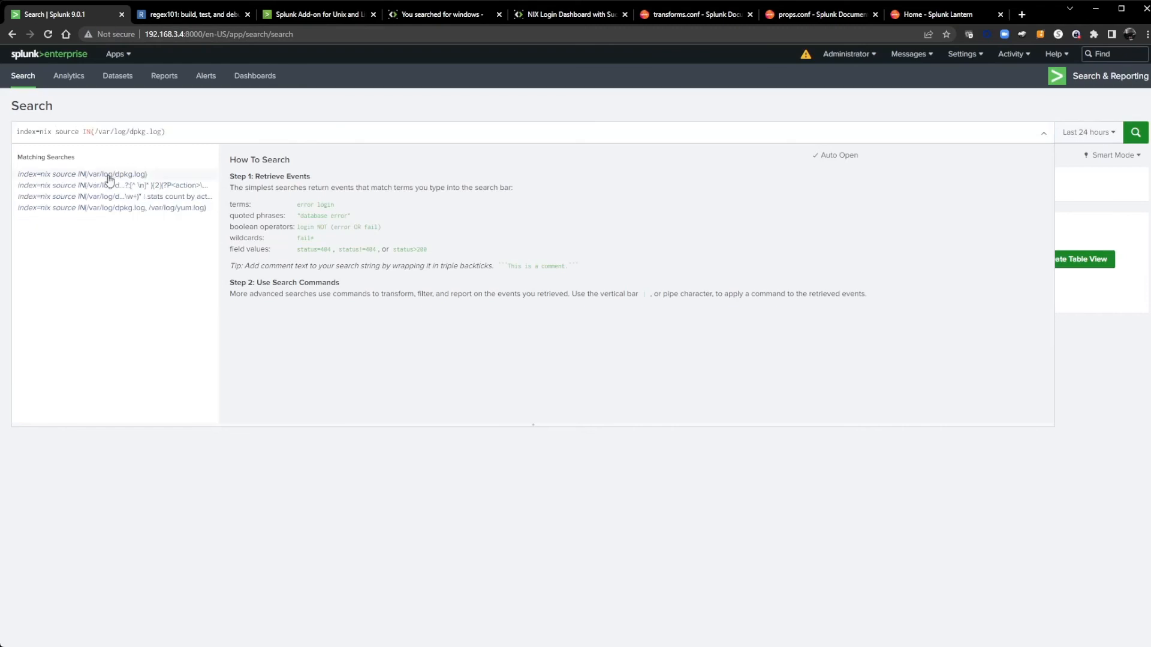
click(1091, 132)
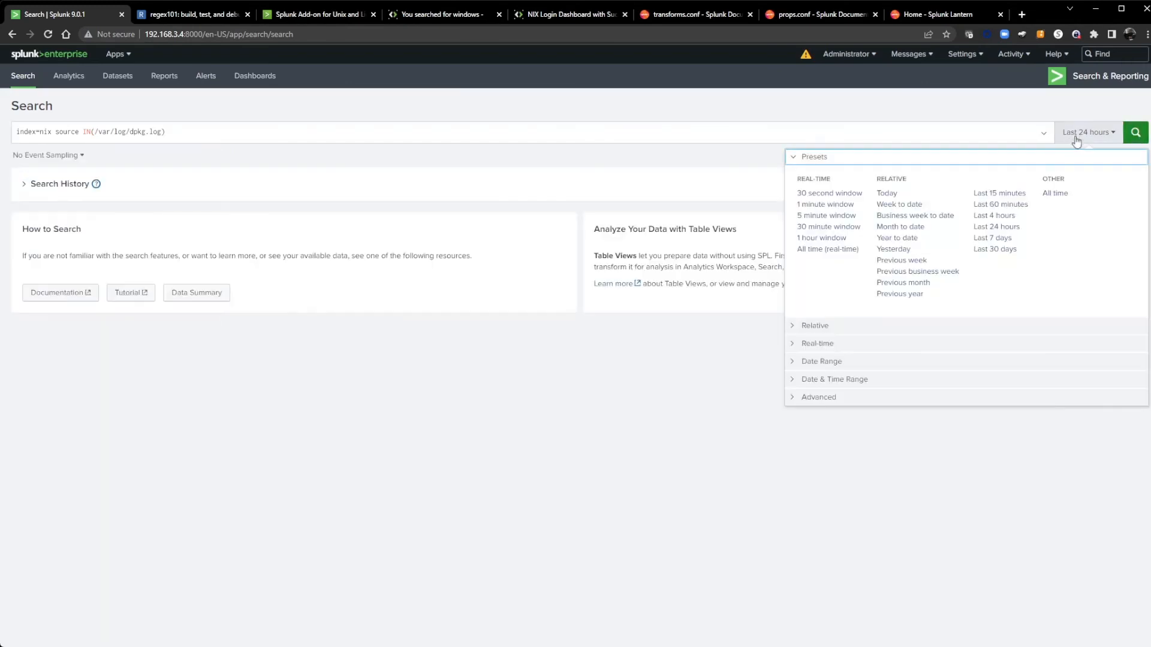
click(1135, 138)
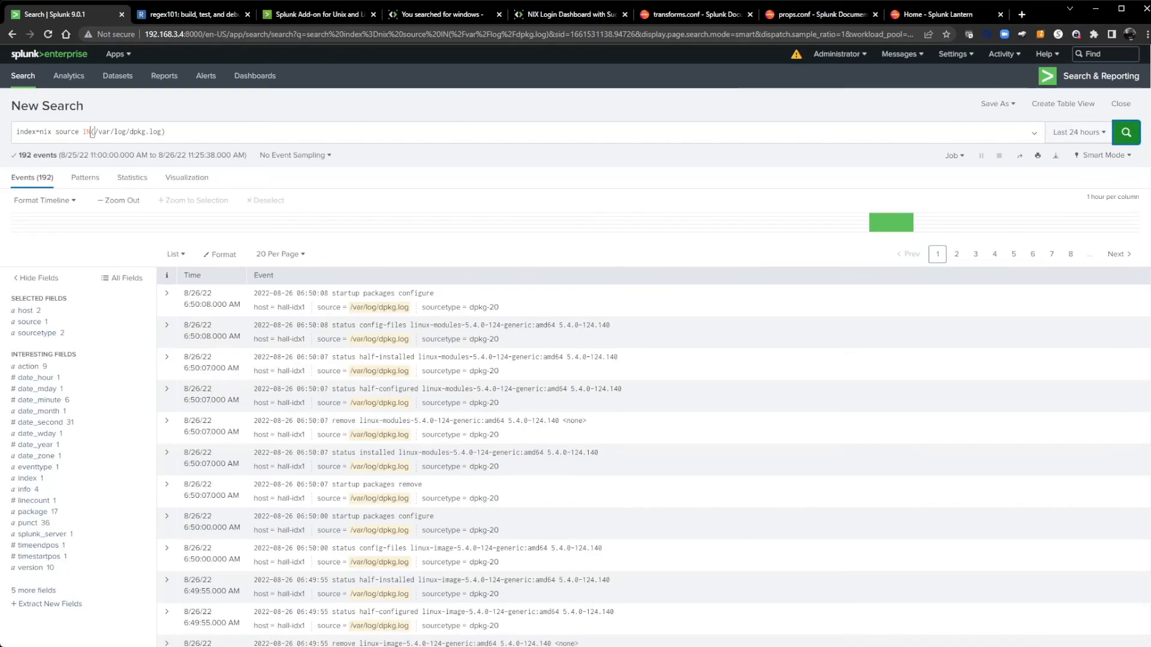
Examine the values of the extracted action, info and version fields in the dpkg.log results
click(36, 368)
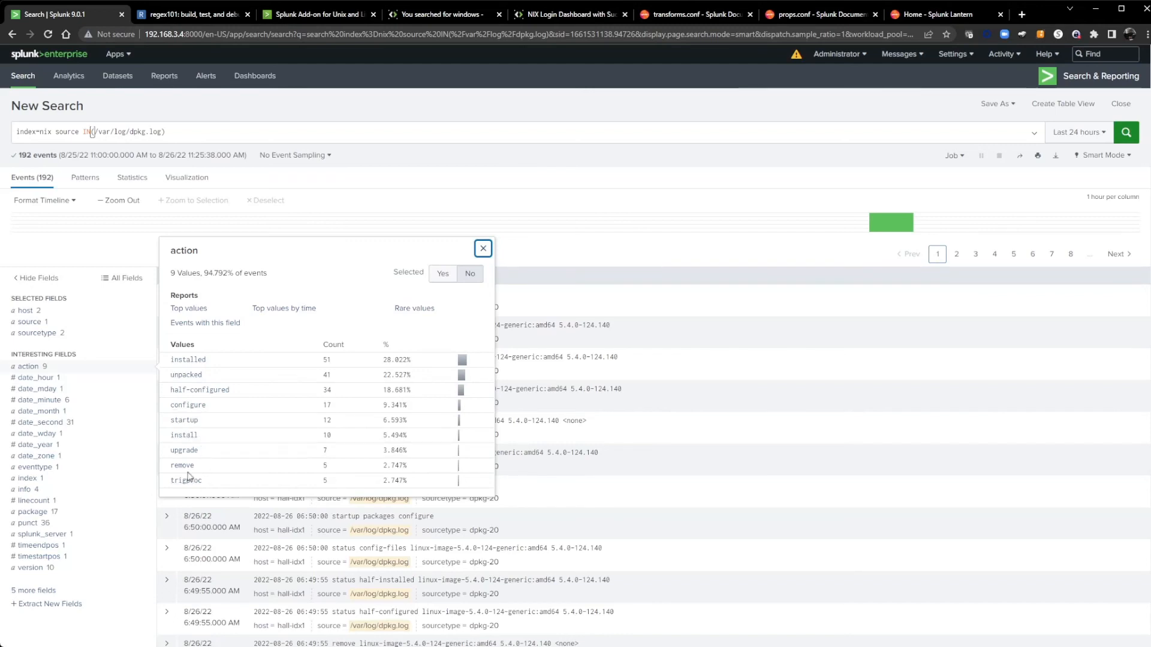
click(35, 489)
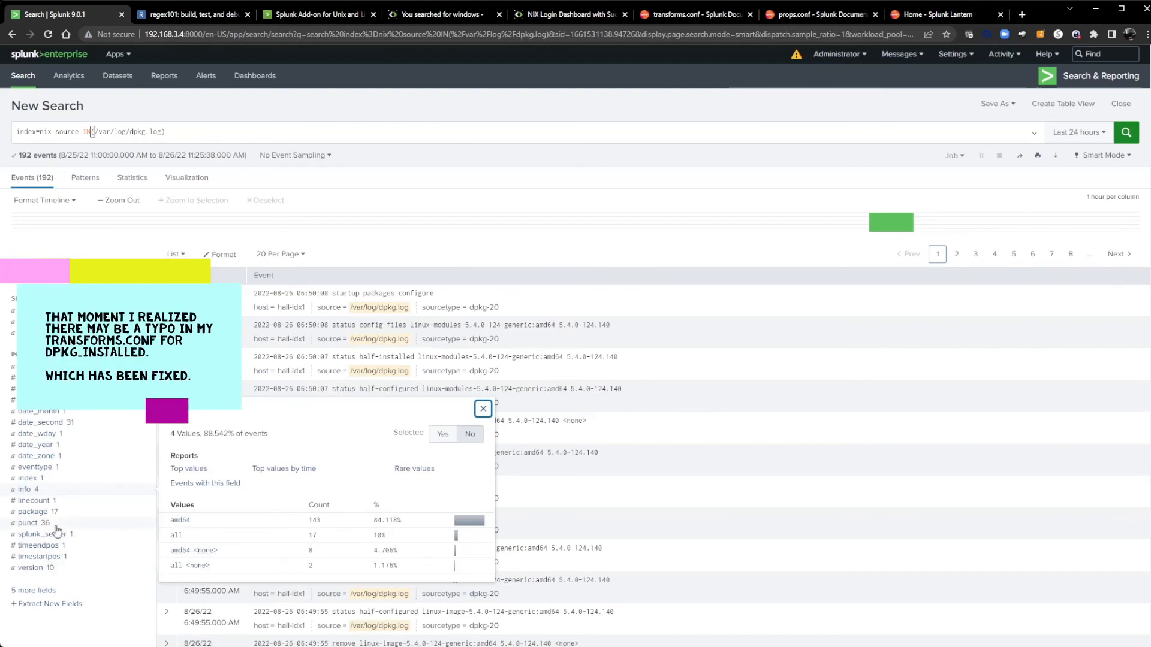
scroll(56, 530, down, 2)
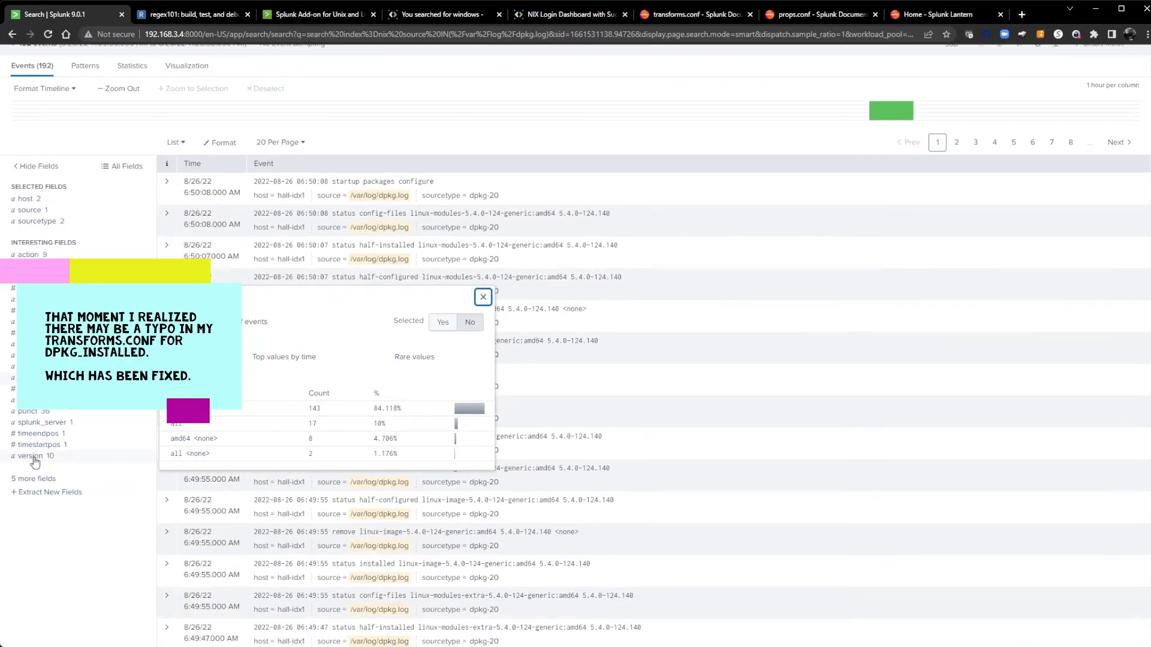
click(34, 457)
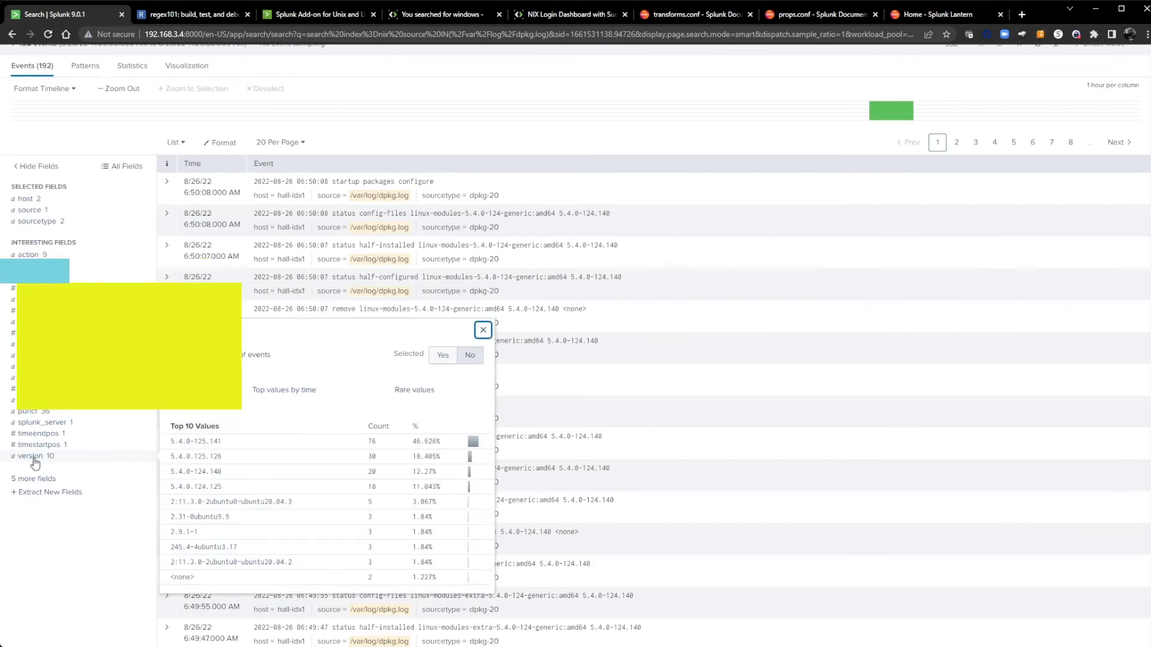
scroll(98, 529, up, 2)
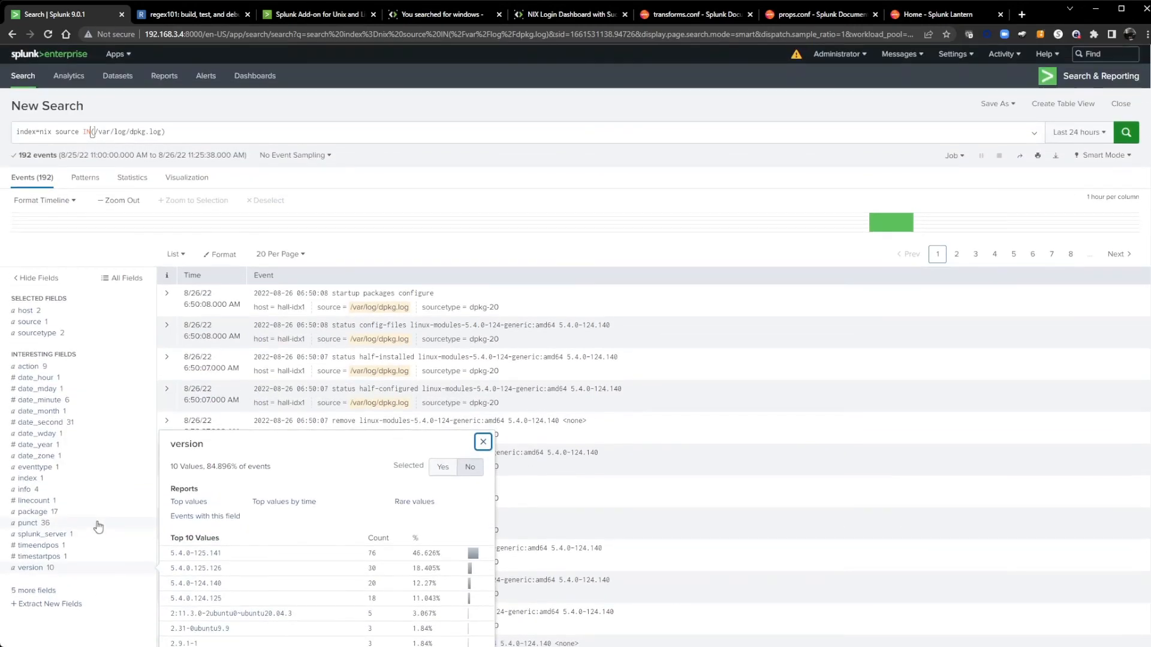
Filter the results to action=installed and count them with stats count by host package
click(34, 371)
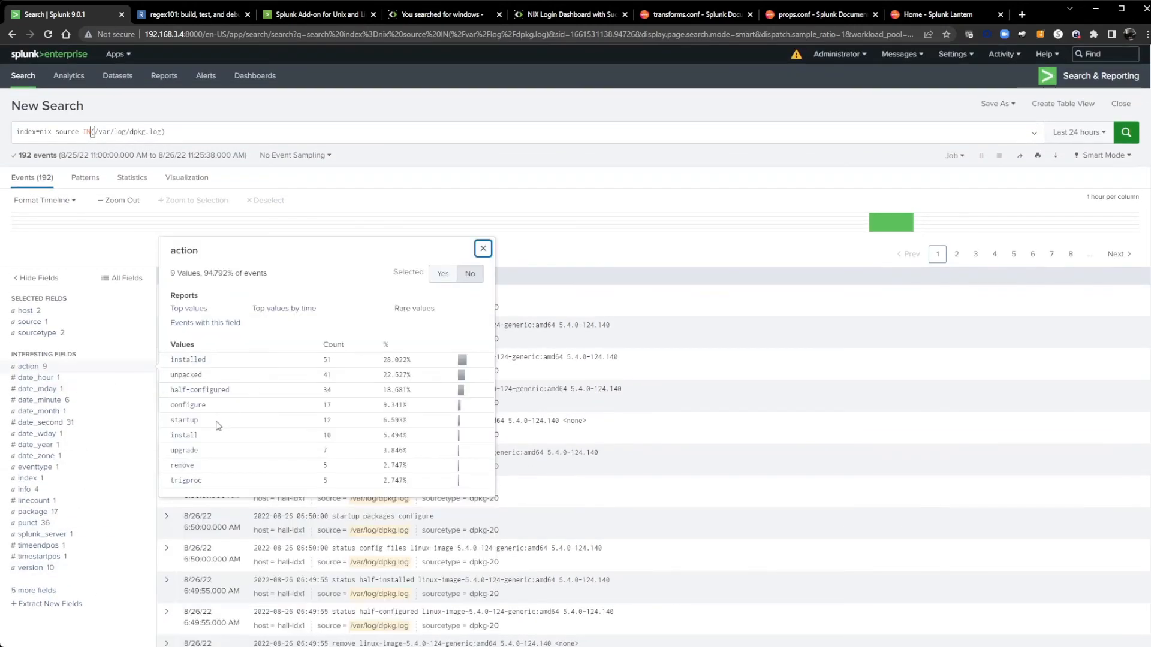
click(189, 360)
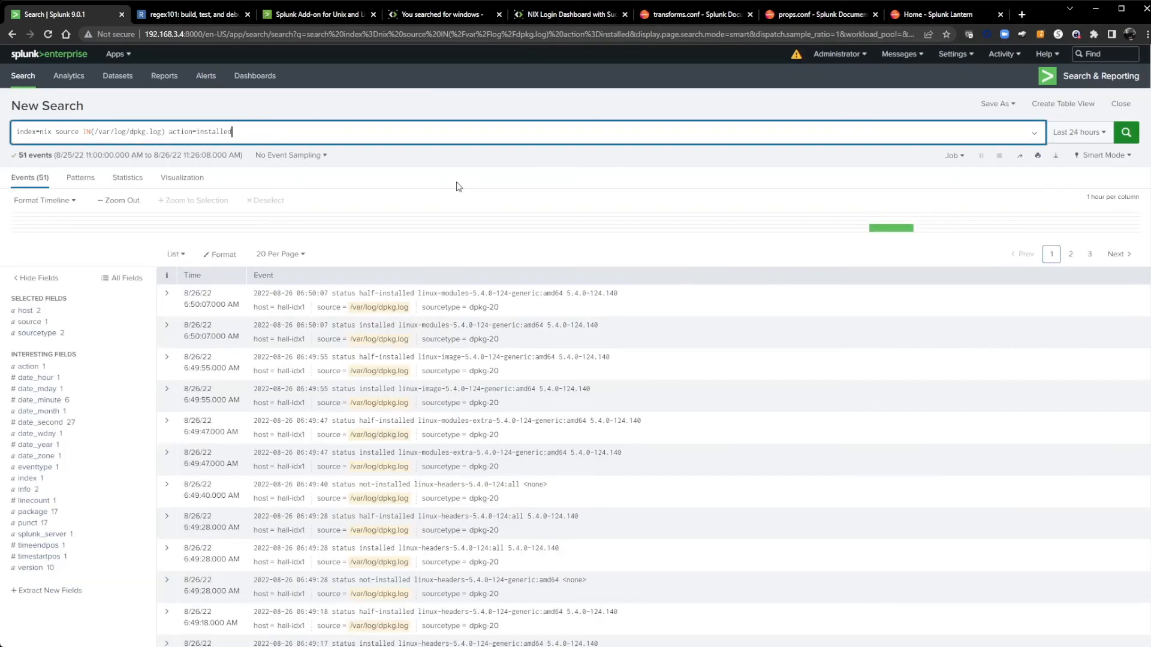
text(action=installed | )
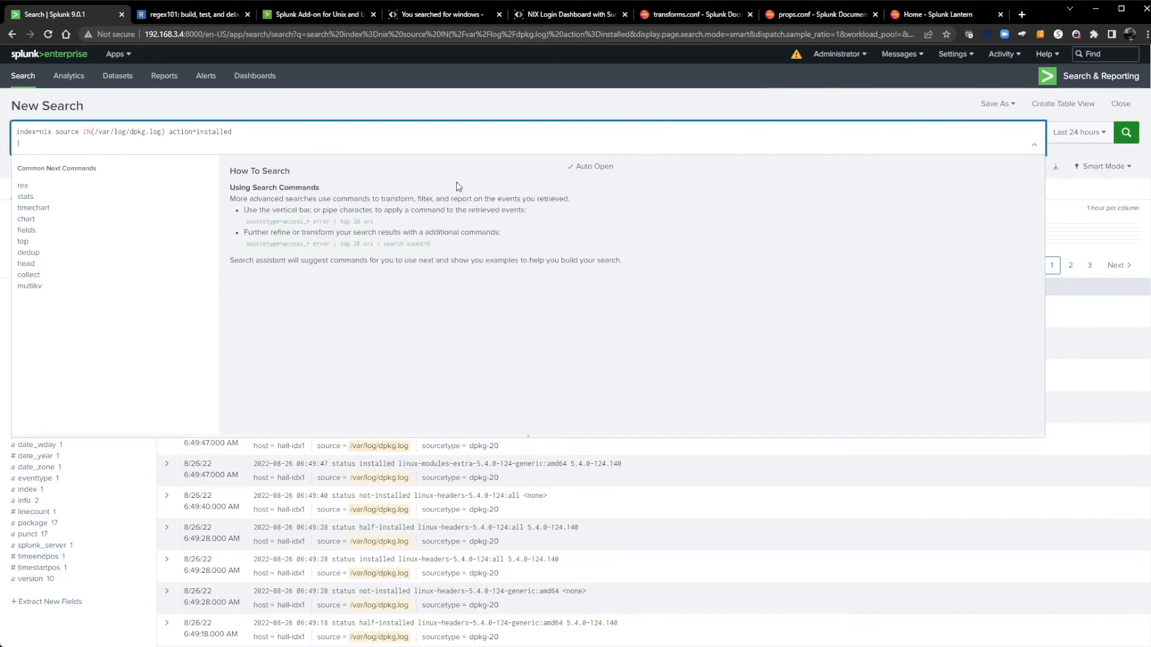
text(stats count b)
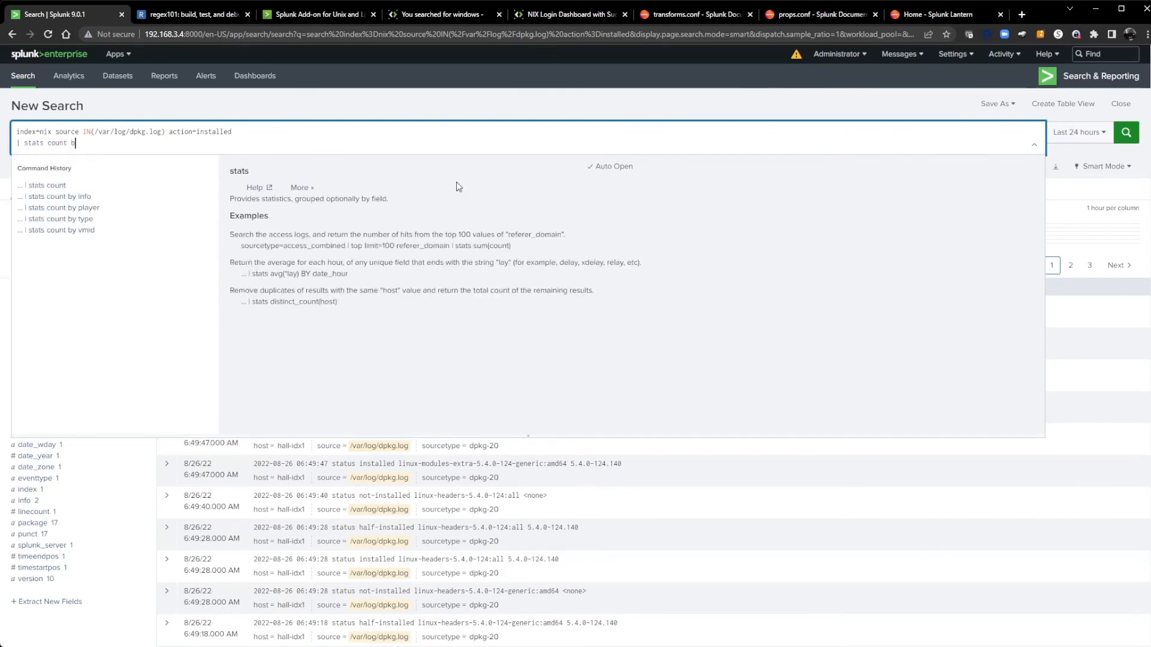
text(y host )
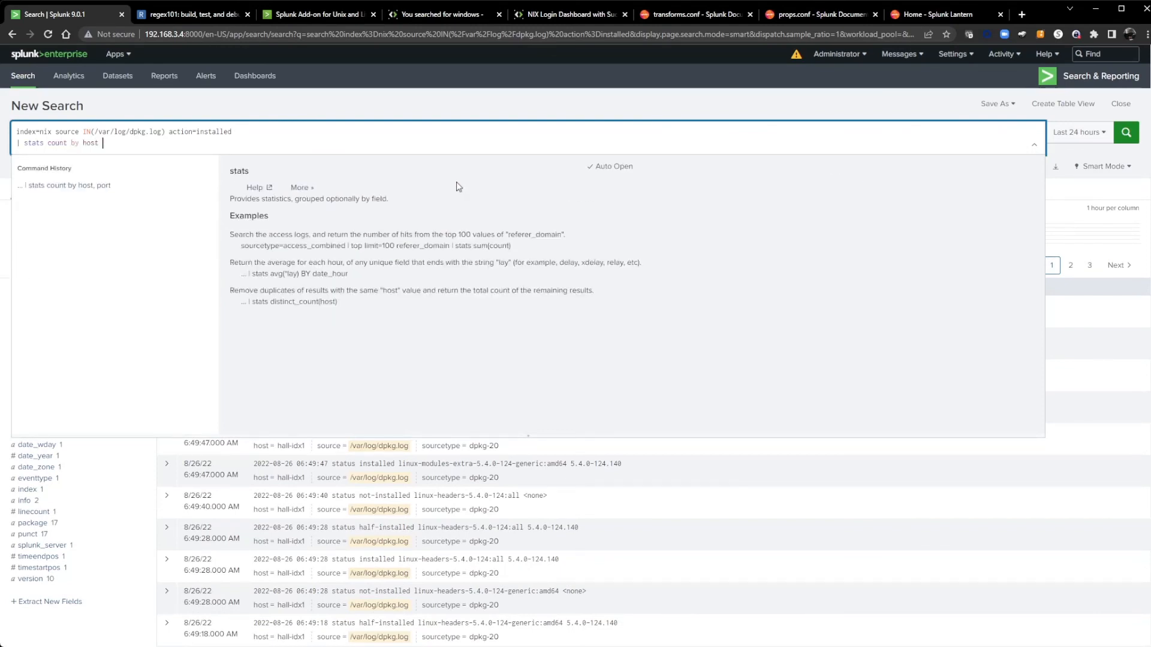
text(packa)
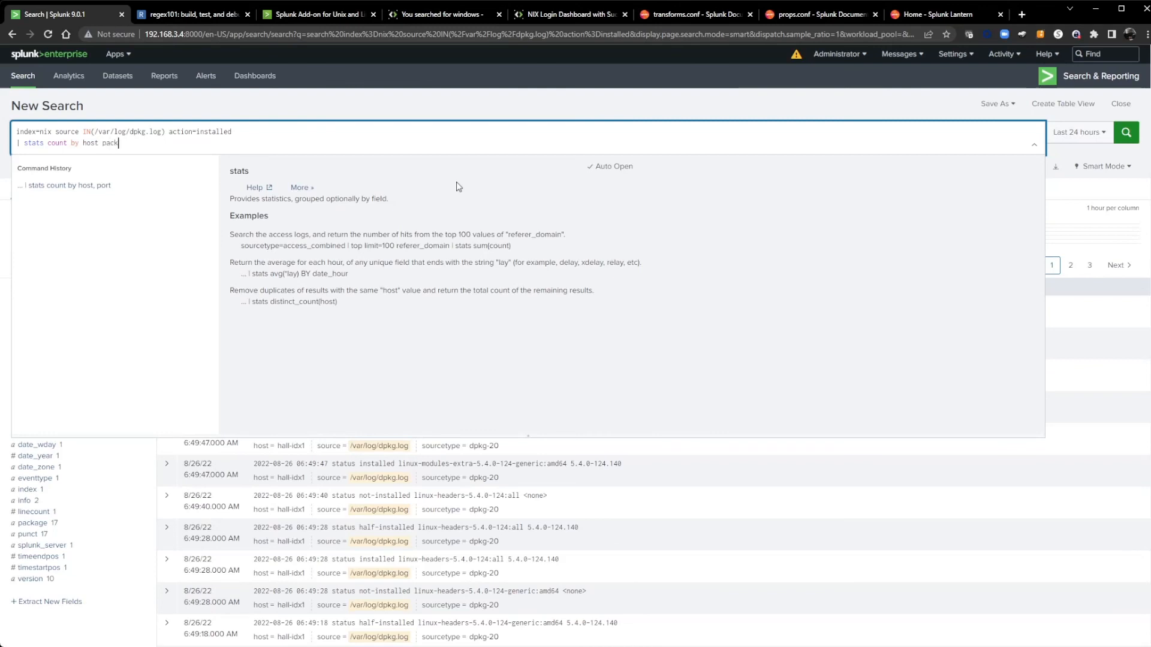
text(ged)
key(Return)
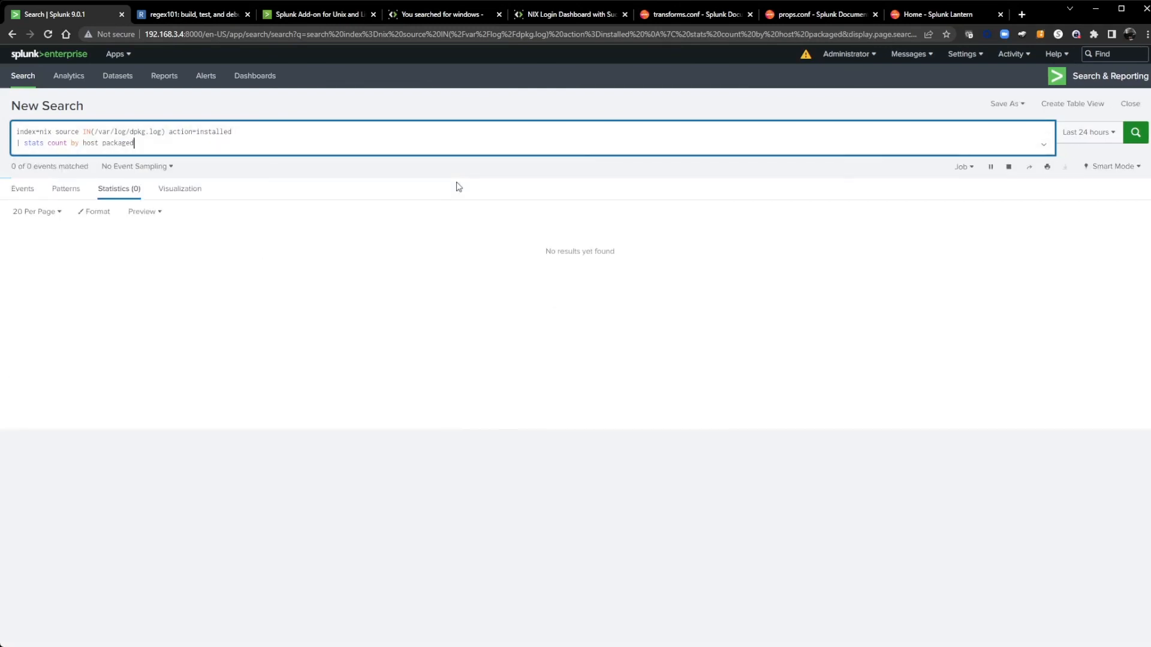
key(BackSpace)
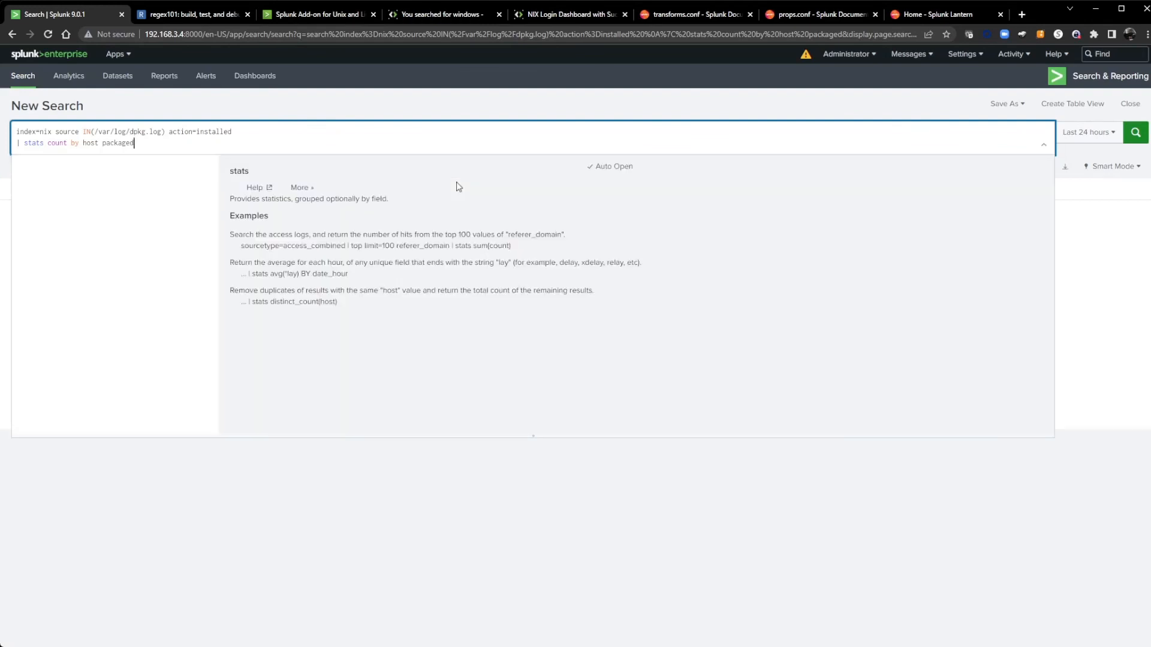
key(Return)
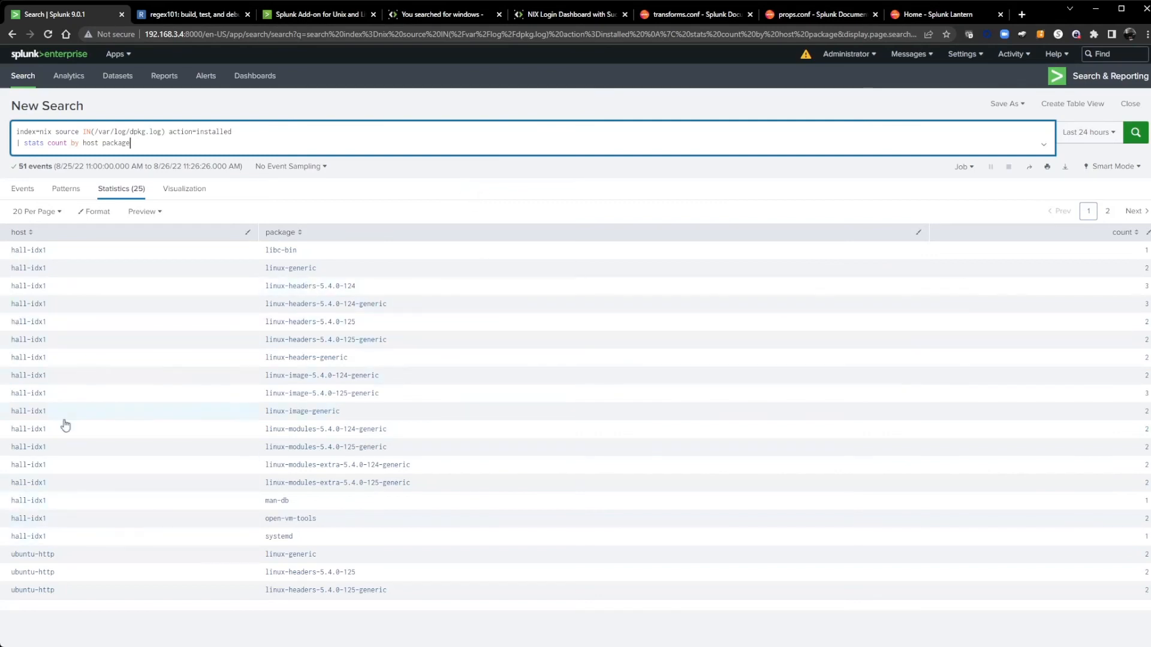
Remove the package field from the stats grouping so the command groups only by host
click(102, 145)
click(139, 143)
key(BackSpace)
key(BackSpace)
key(BackSpace)
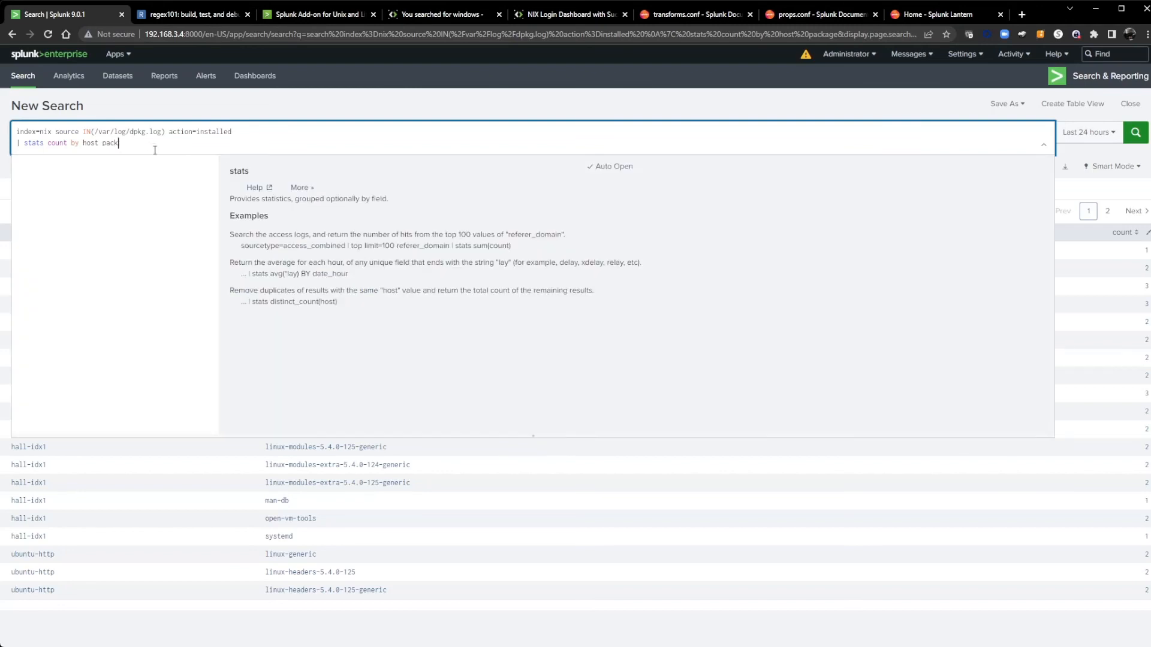
key(BackSpace)
key(BackSpace)
key(BackSpace)
key(BackSpace)
key(BackSpace)
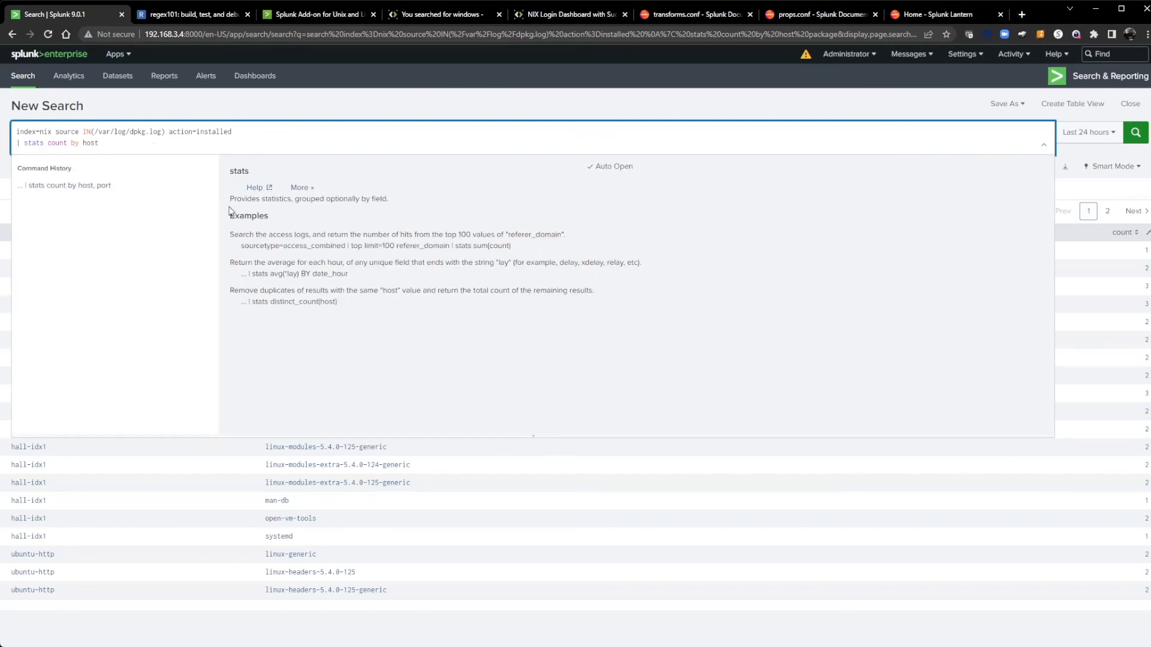
Replace count with list(package) in the stats command and run the search
key(ctrl+Left)
key(ctrl+Left)
key(ctrl+Left)
text(list)
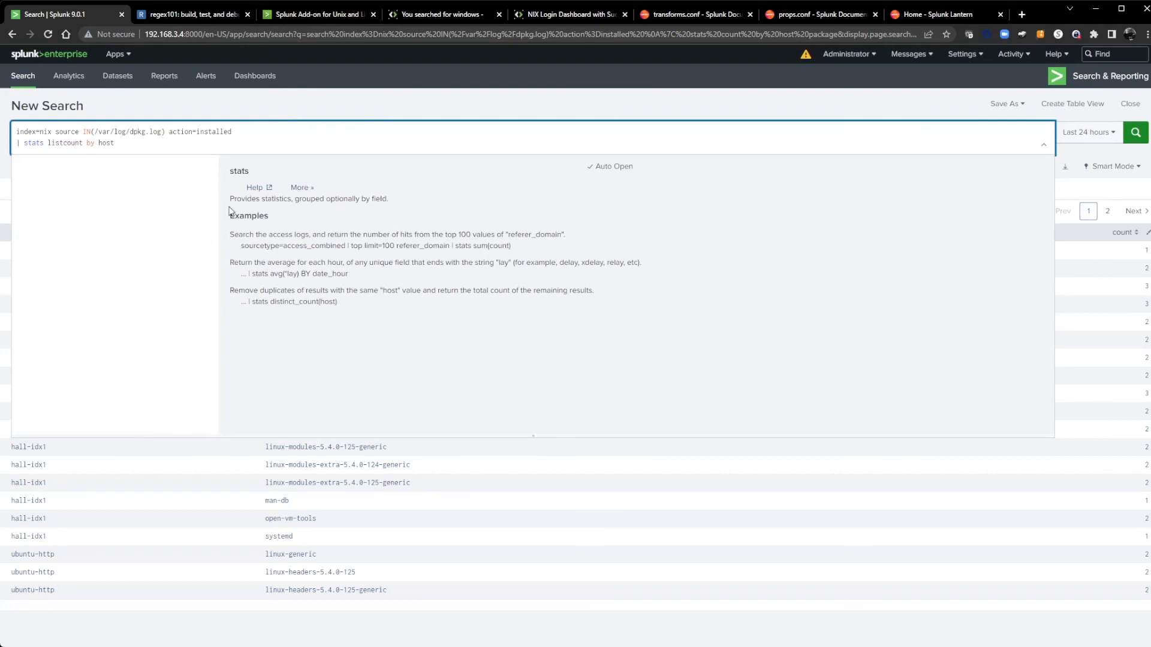
text((package))
key(Delete)
key(Delete)
key(Delete)
key(Delete)
key(Delete)
key(Delete)
key(Return)
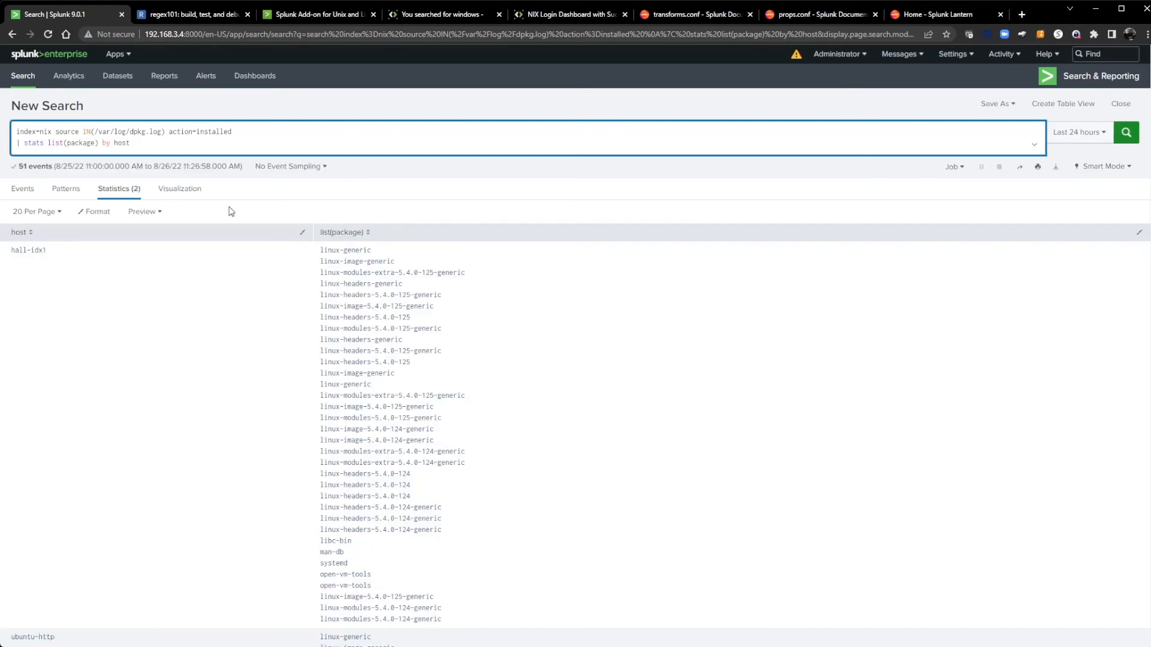
Look over the packages listed for each host and remove the stats command from the search
scroll(321, 403, down, 3)
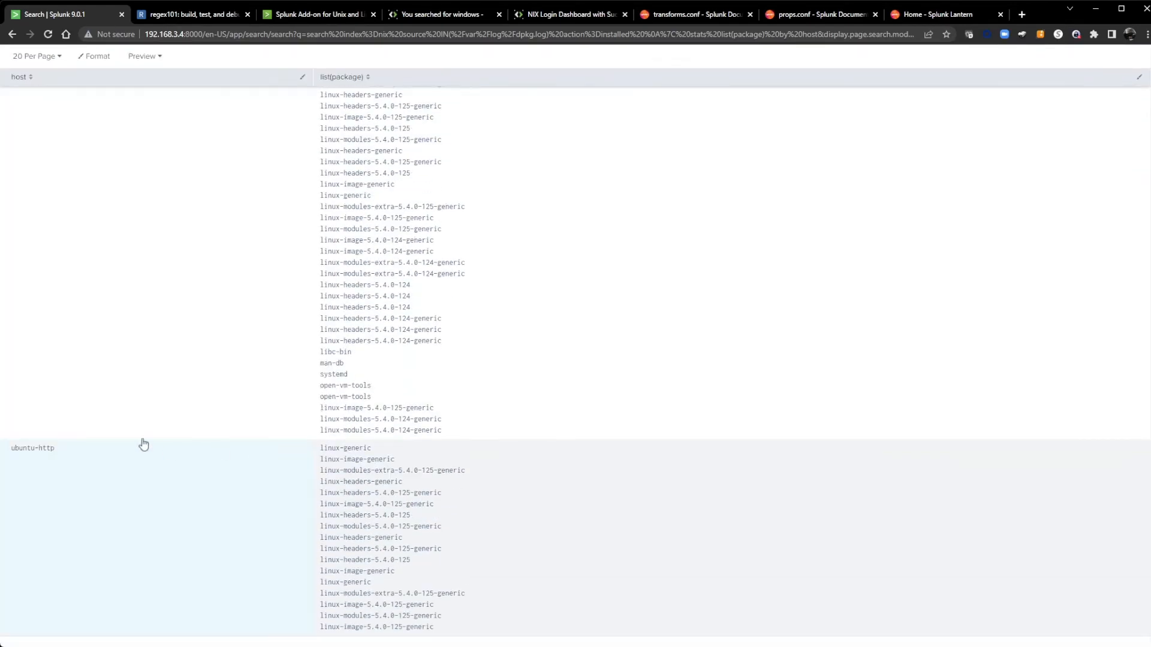
scroll(138, 441, up, 3)
scroll(129, 431, down, 3)
scroll(160, 448, up, 3)
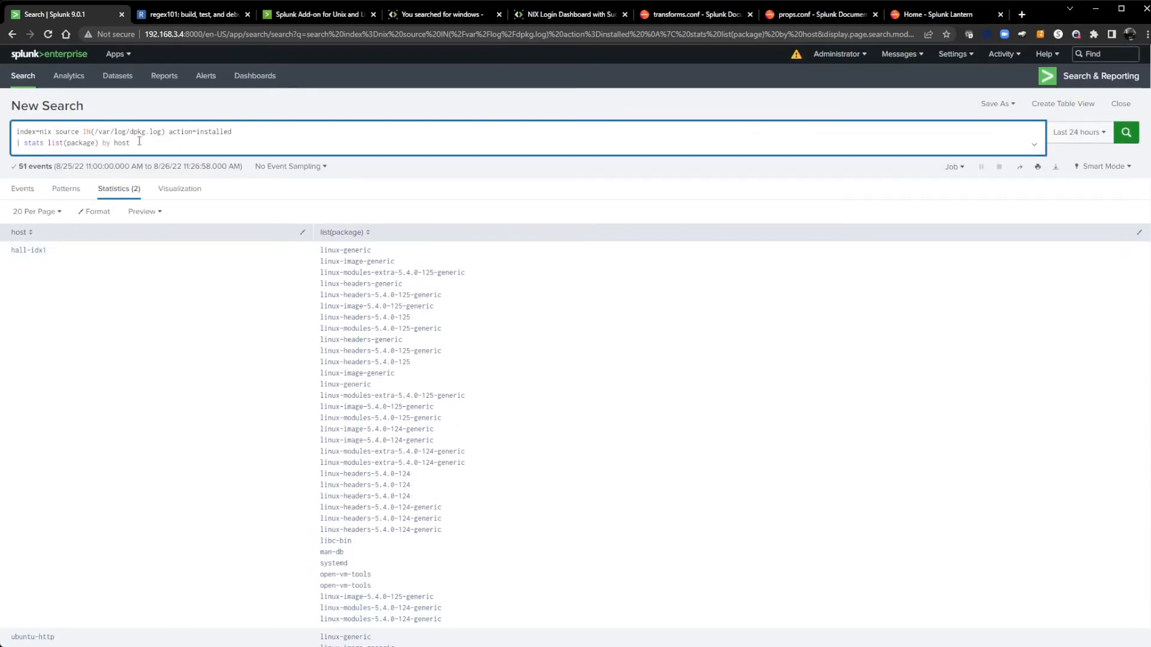
drag(133, 143, 3, 149)
key(BackSpace)
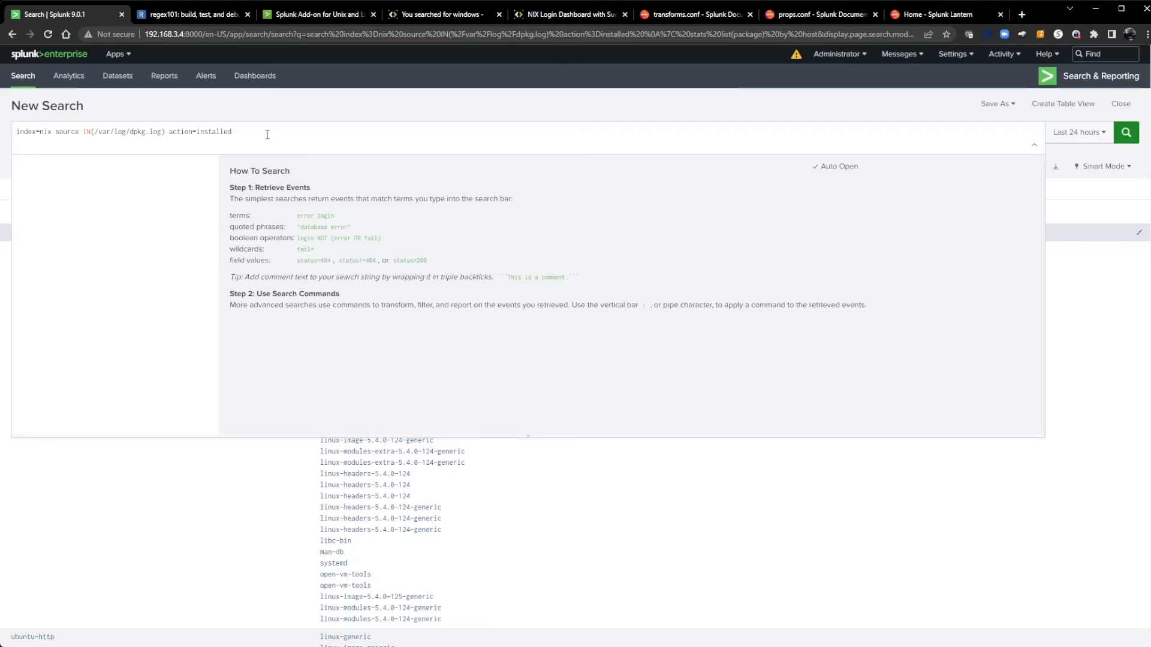
Replace the action=installed filter with the keyword splunk and run the search over the last 30 days
drag(274, 137, 172, 138)
text(splunk)
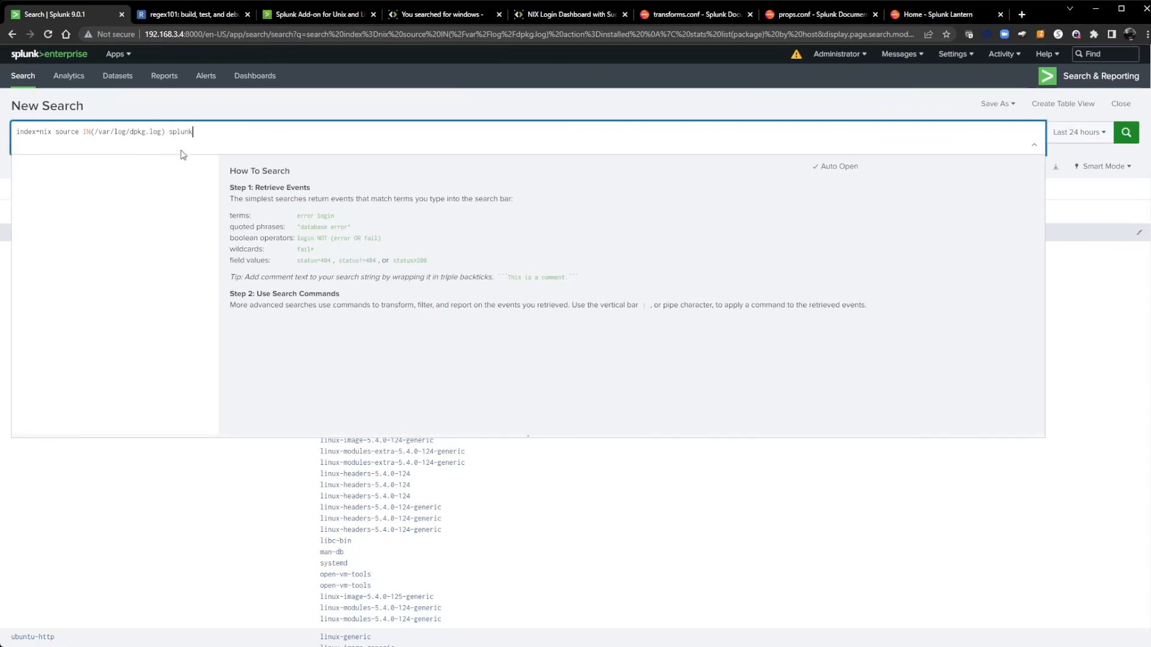
key(Return)
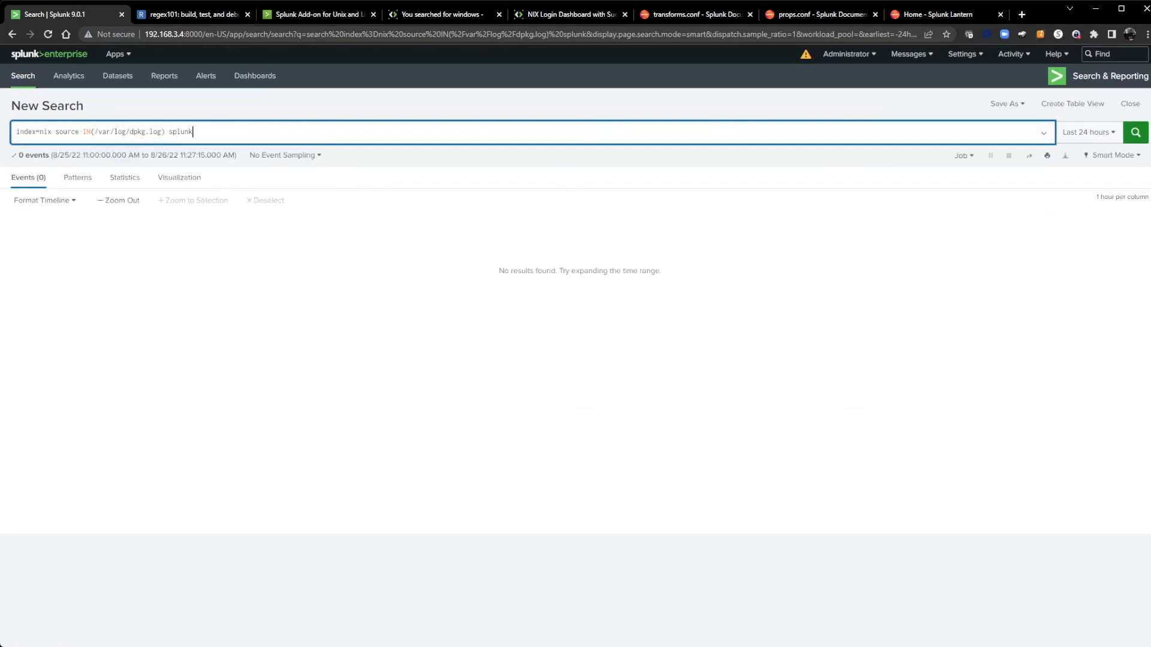
click(1087, 132)
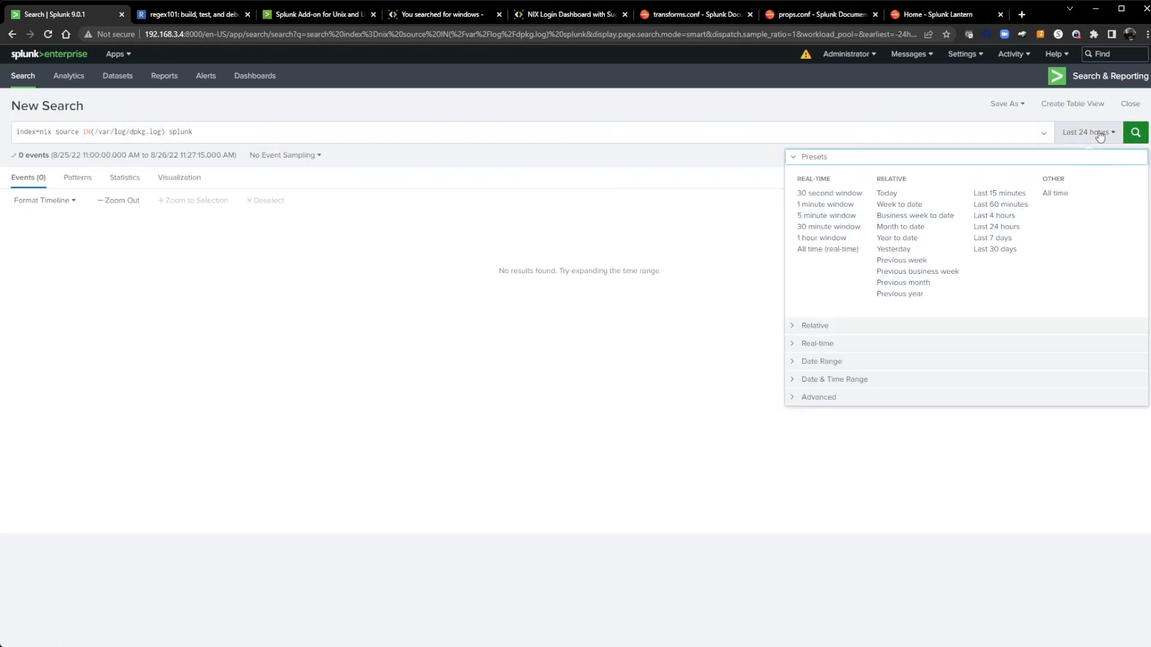
click(1007, 250)
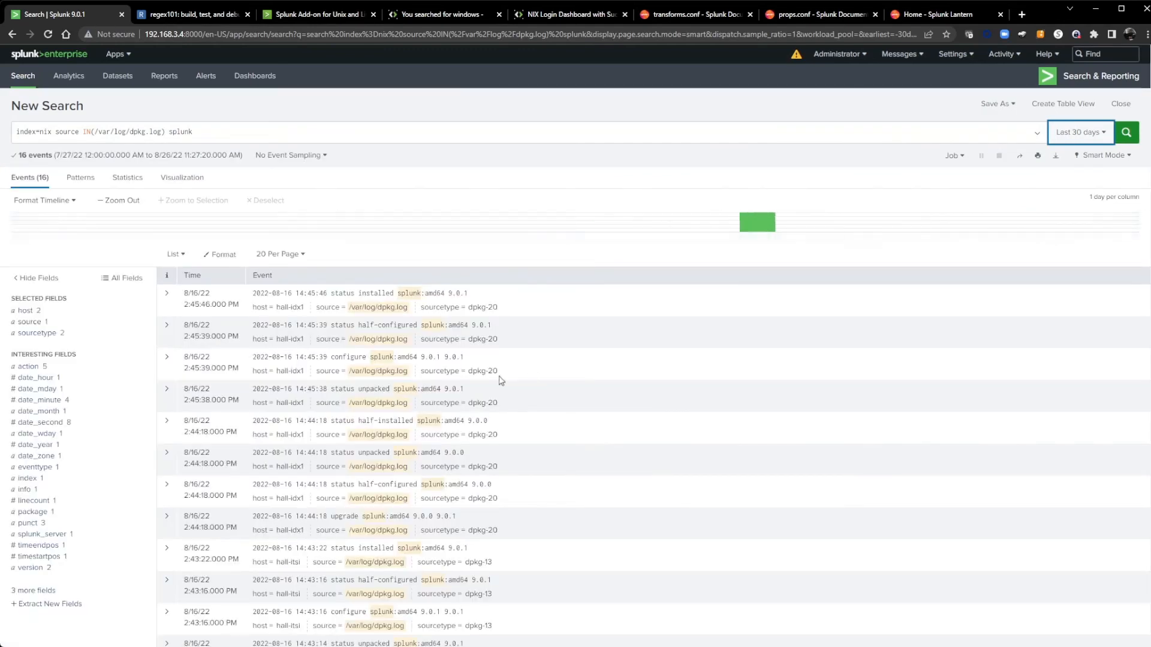
Filter the results to action=upgrade and count them with stats count by host package version_old version_new
click(27, 366)
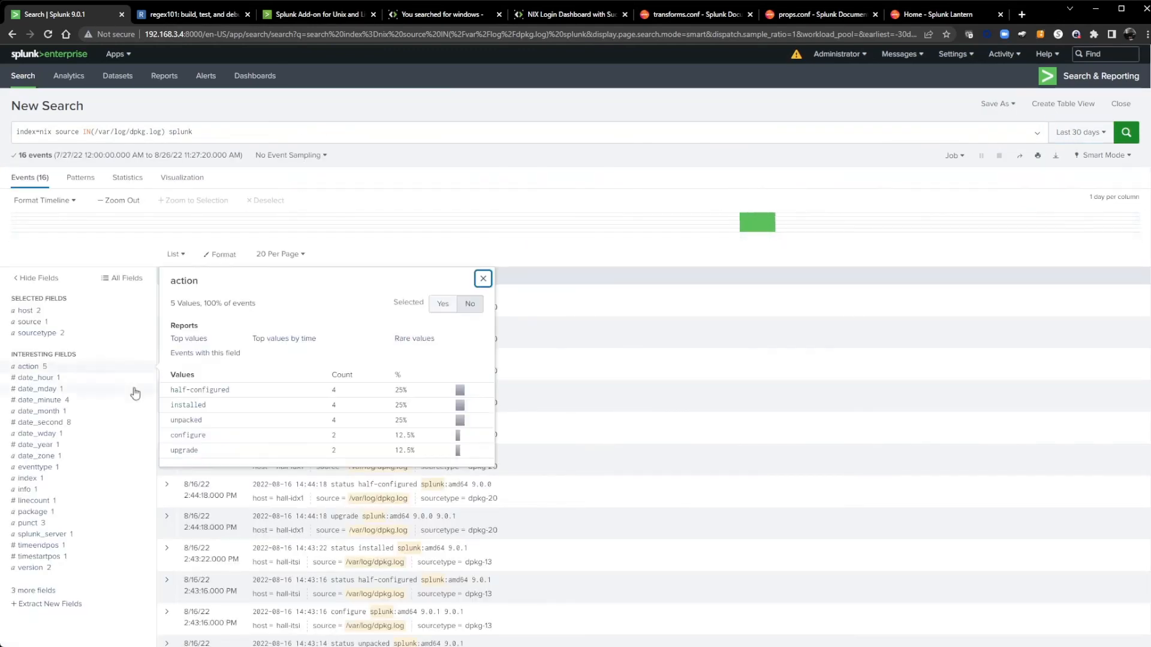
click(187, 451)
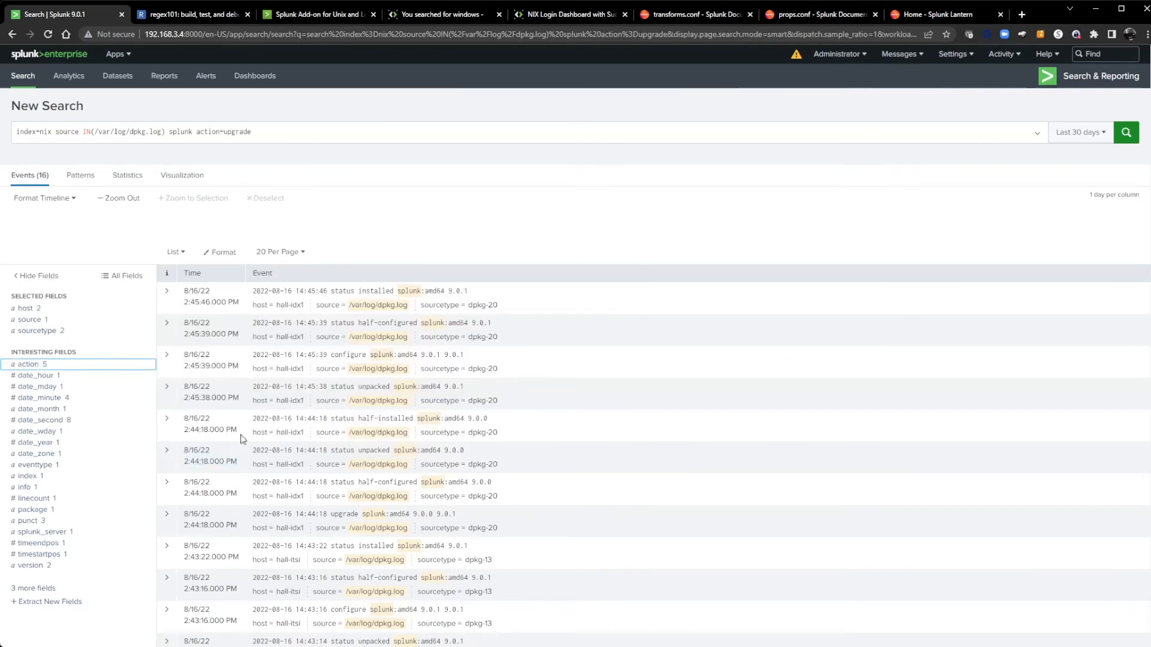
click(296, 130)
key(shift+Return)
text(| )
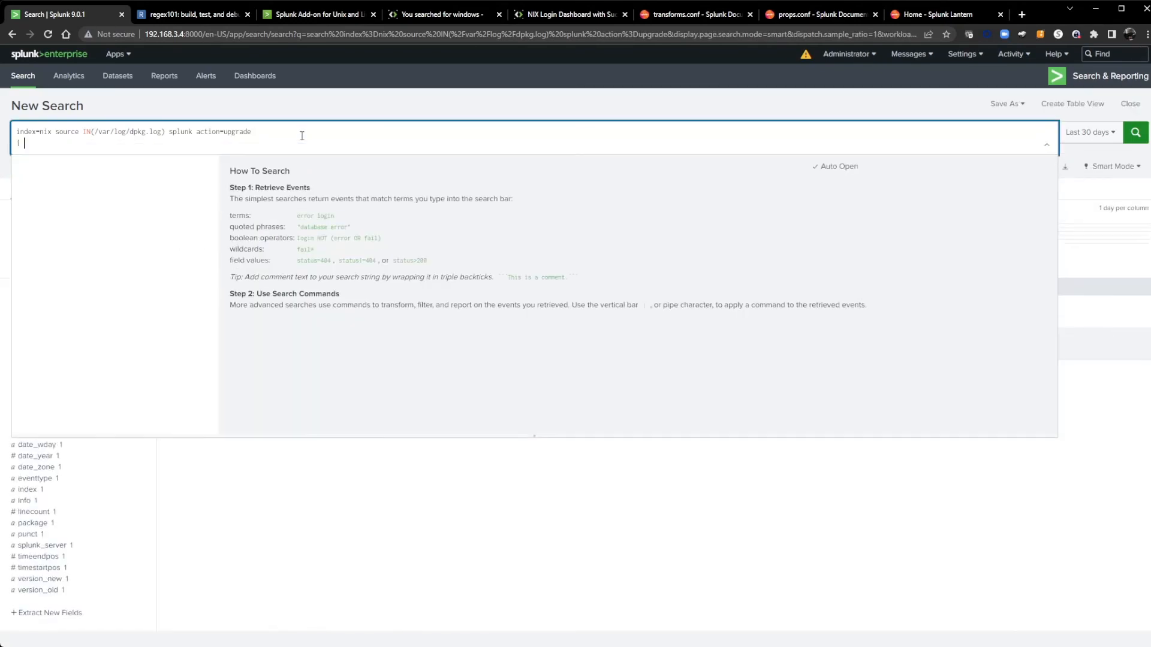
text(stats count by)
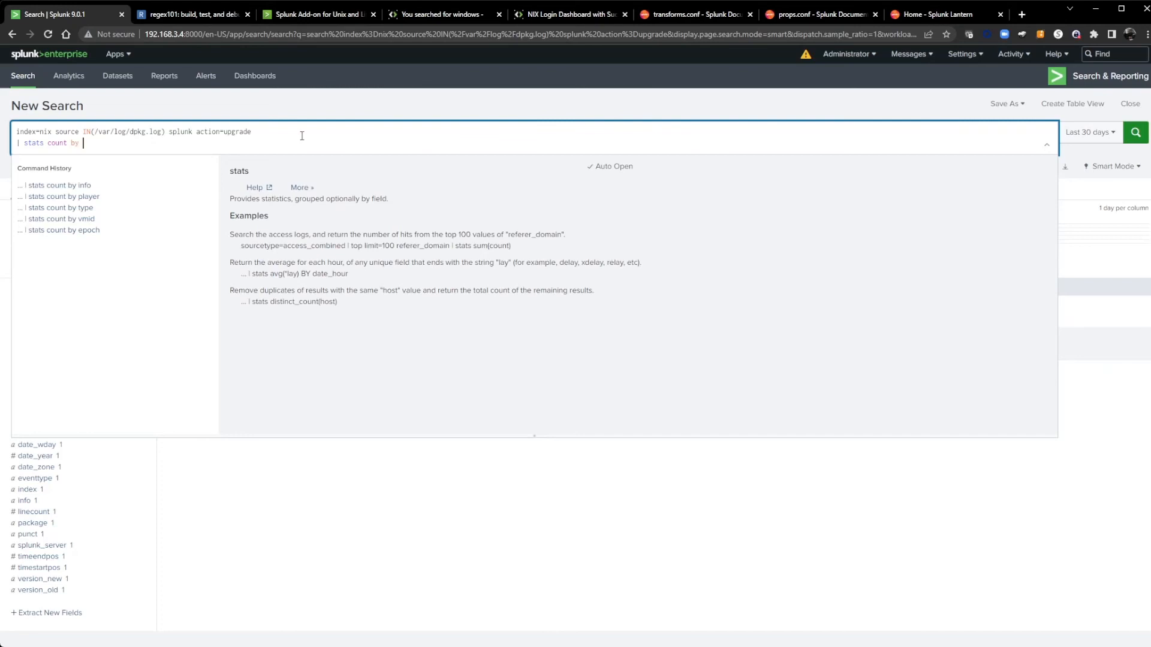
text(host )
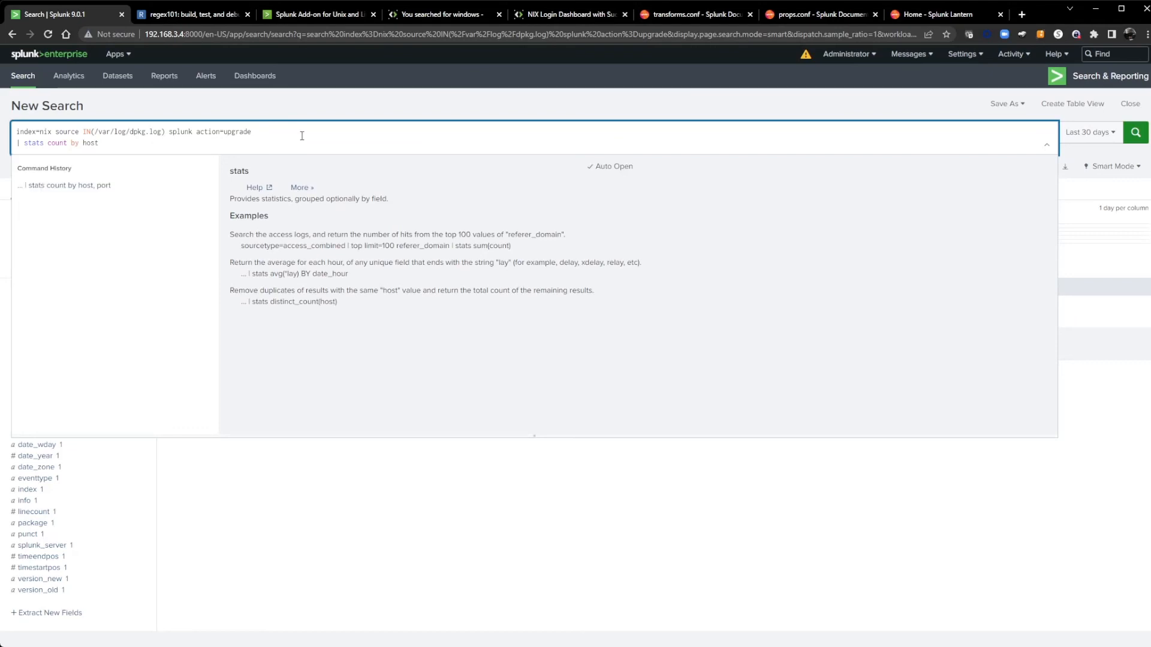
text(package)
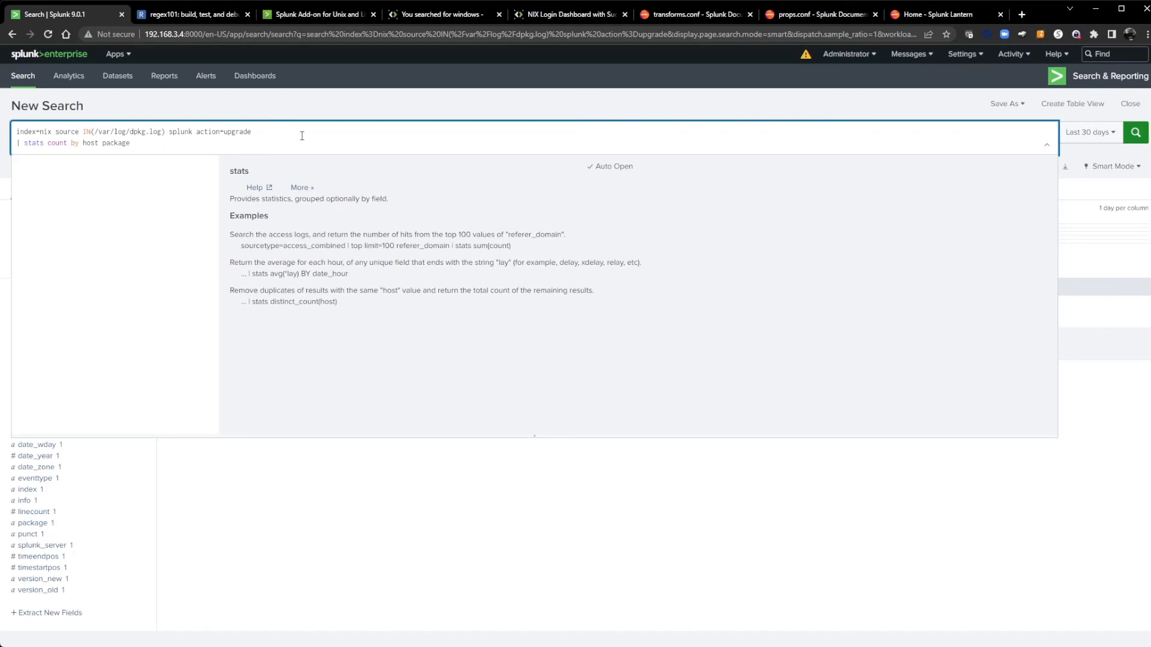
text( version_old version_new)
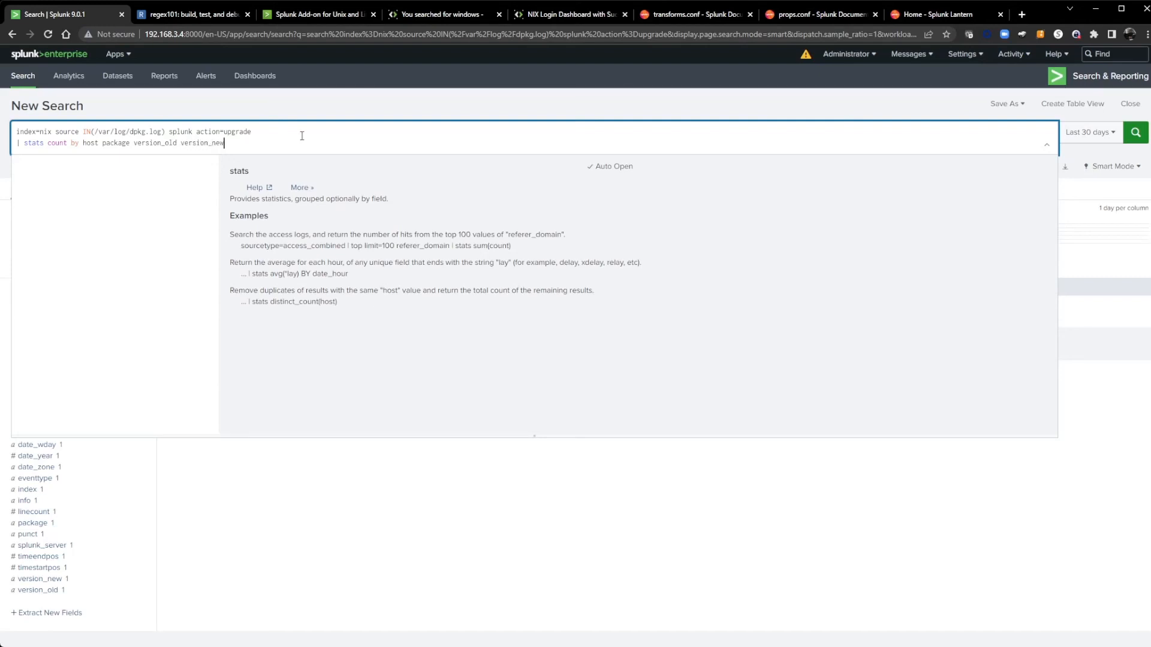
key(Return)
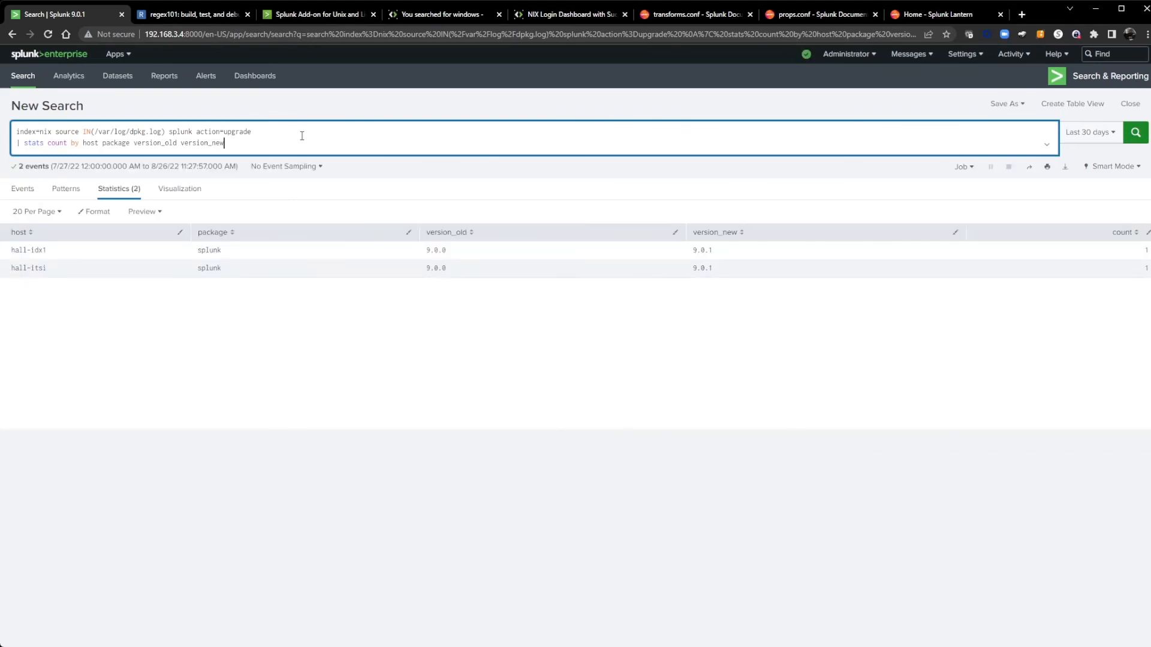
Add a rename command below the stats line for version_old AS OLD and run the search
click(302, 136)
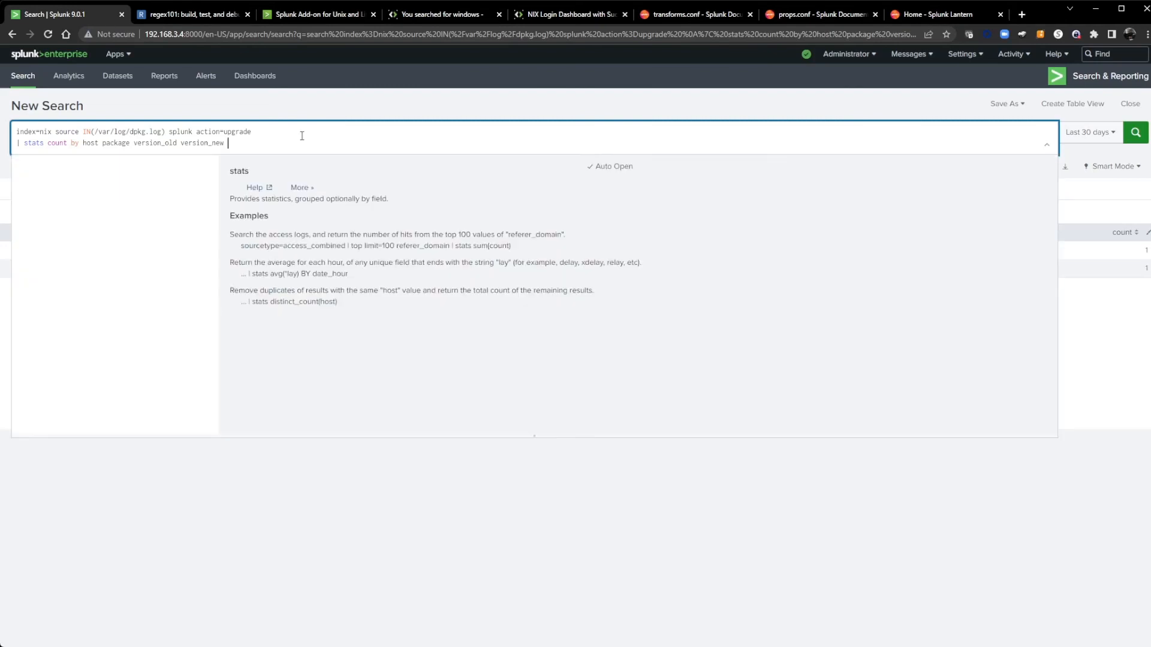
key(shift+Return)
text(| rename)
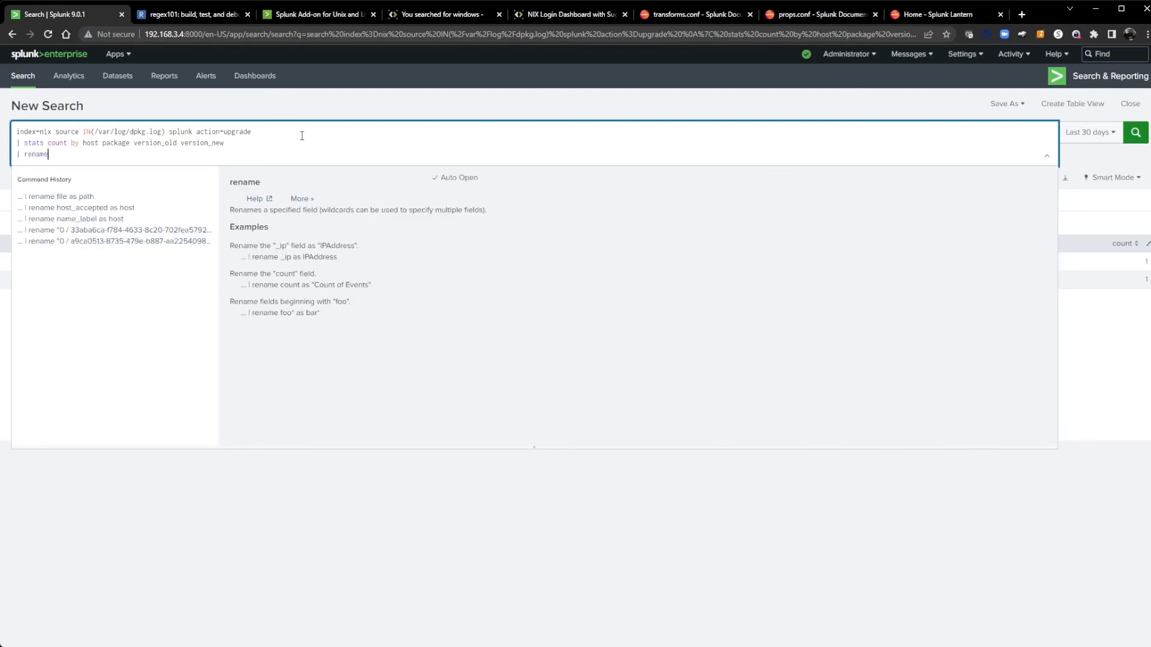
text( version)
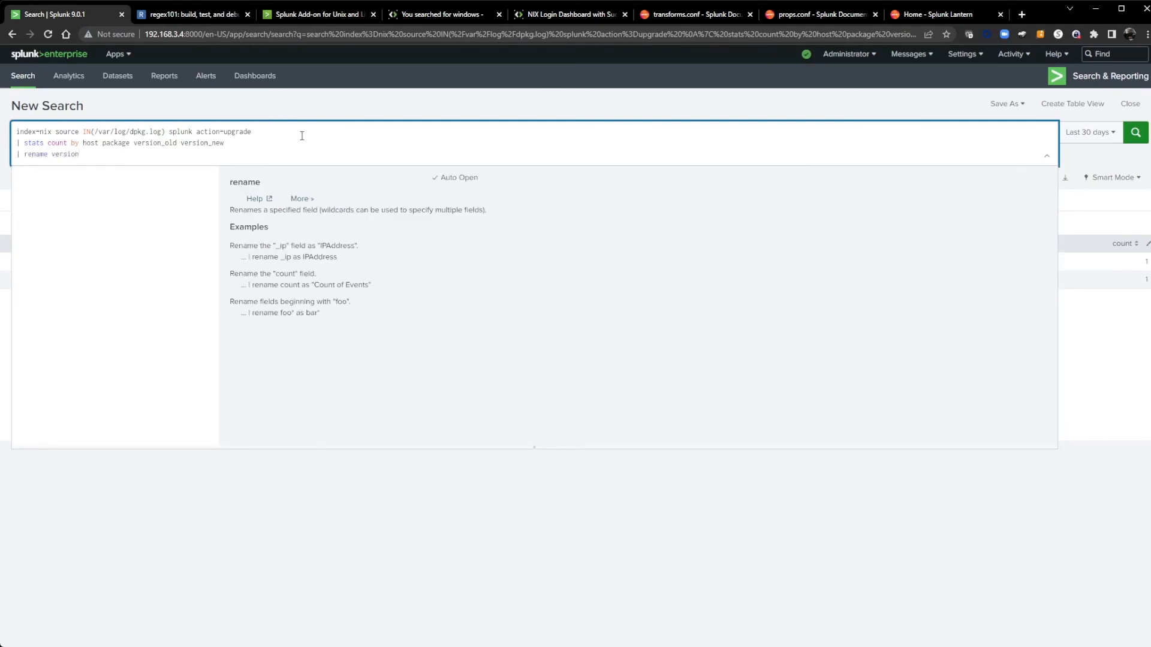
text(_old OL)
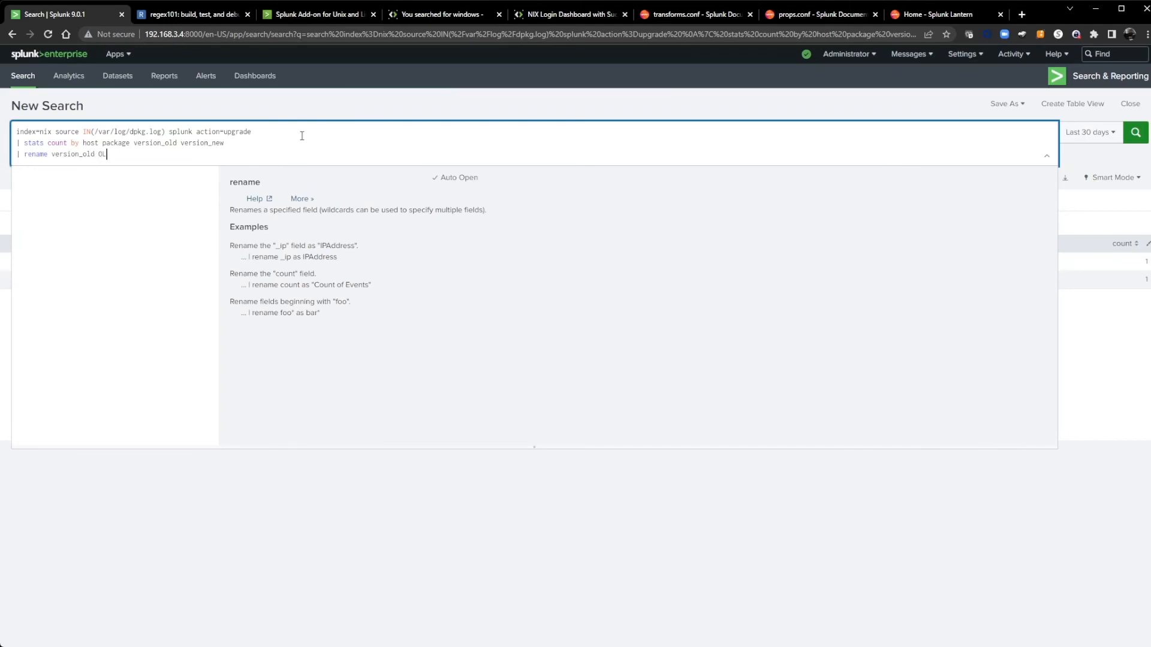
text(D)
key(Return)
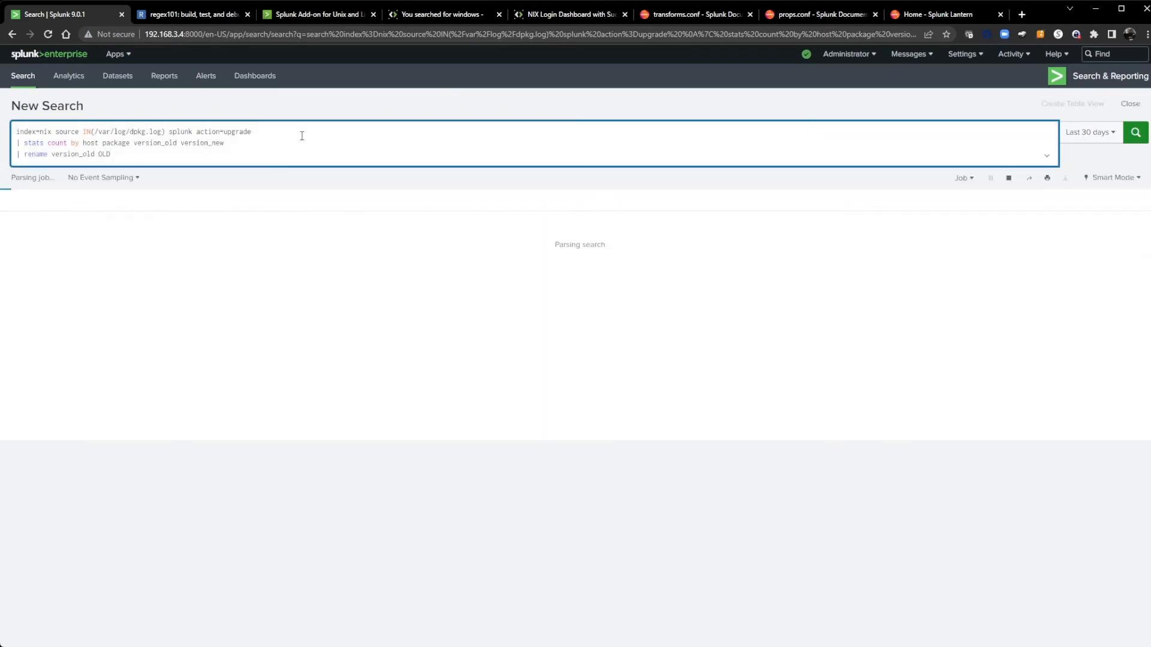
key(ctrl+Left)
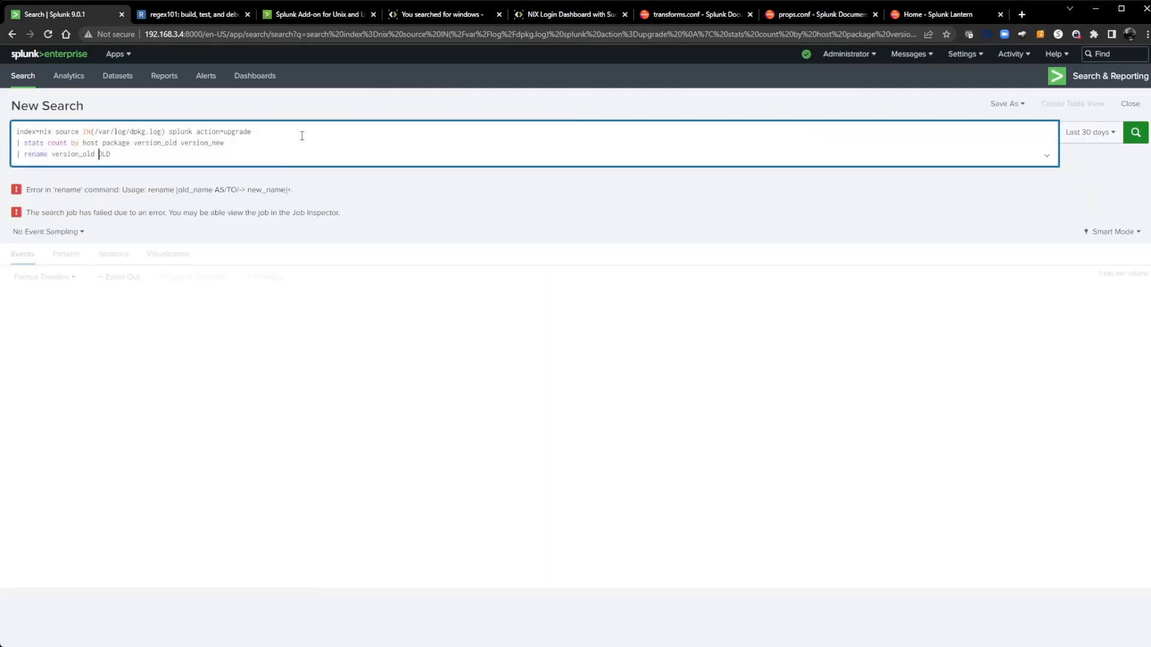
text(AS)
key(Return)
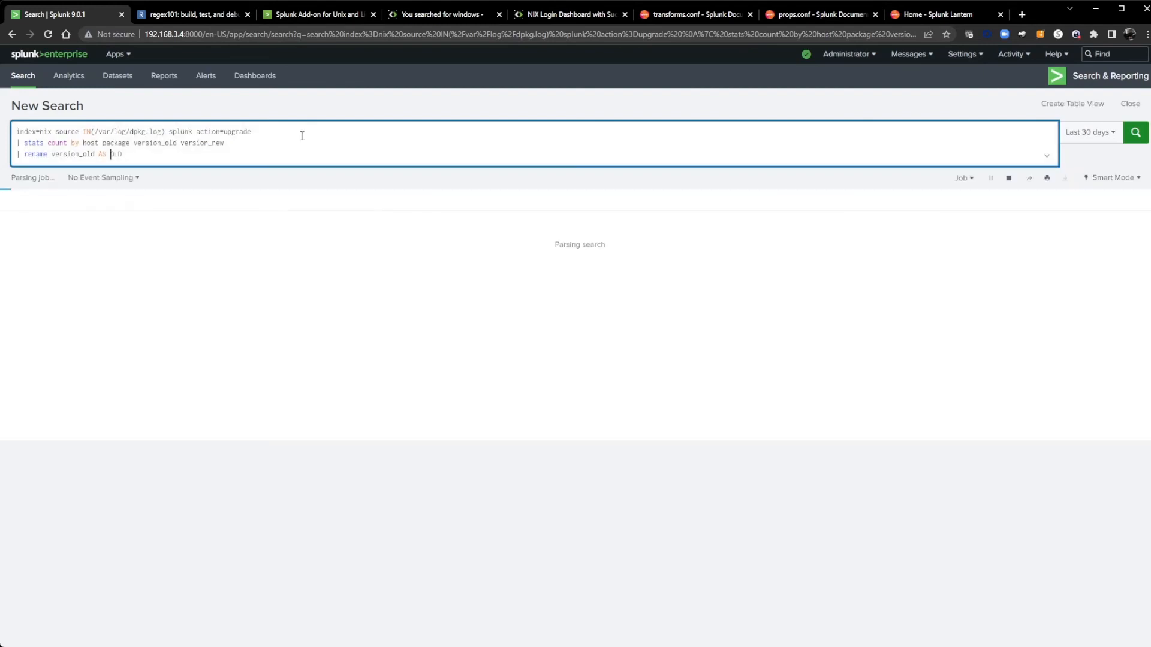